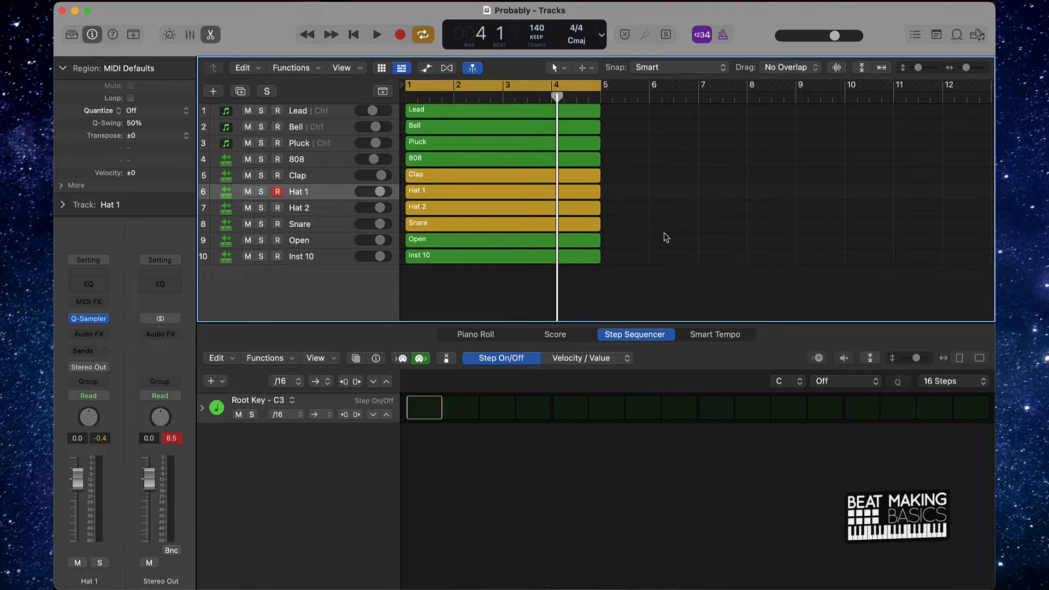
- Lower the Stereo Out level to -5.8 dB, then play the loop with the editor area hidden
{"action": "left_click_drag", "start_coordinate": [149, 480], "coordinate": [149, 498]}
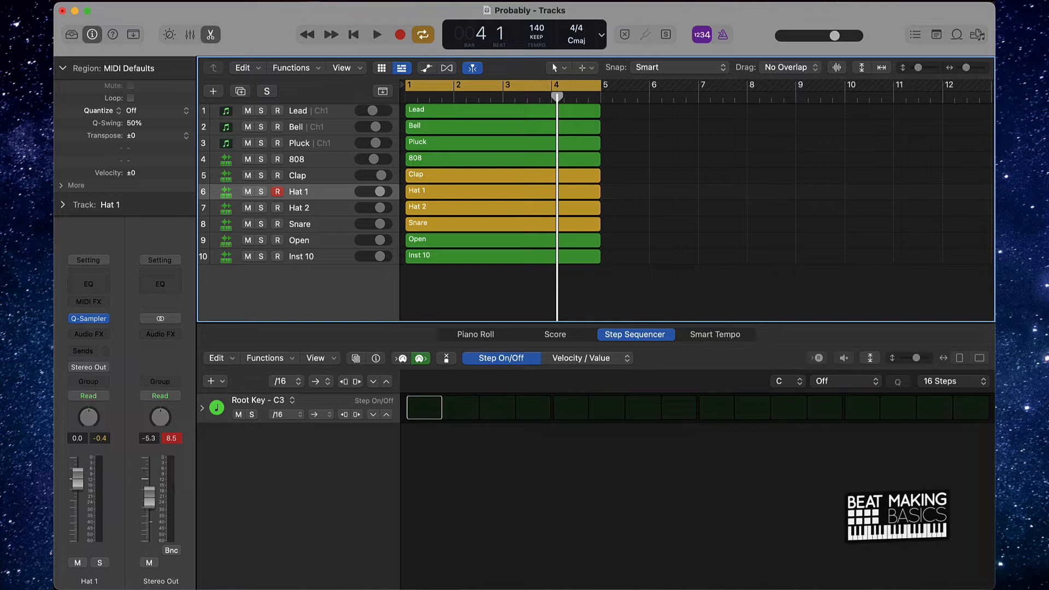
{"action": "left_click", "coordinate": [170, 438]}
{"action": "left_click", "coordinate": [210, 34]}
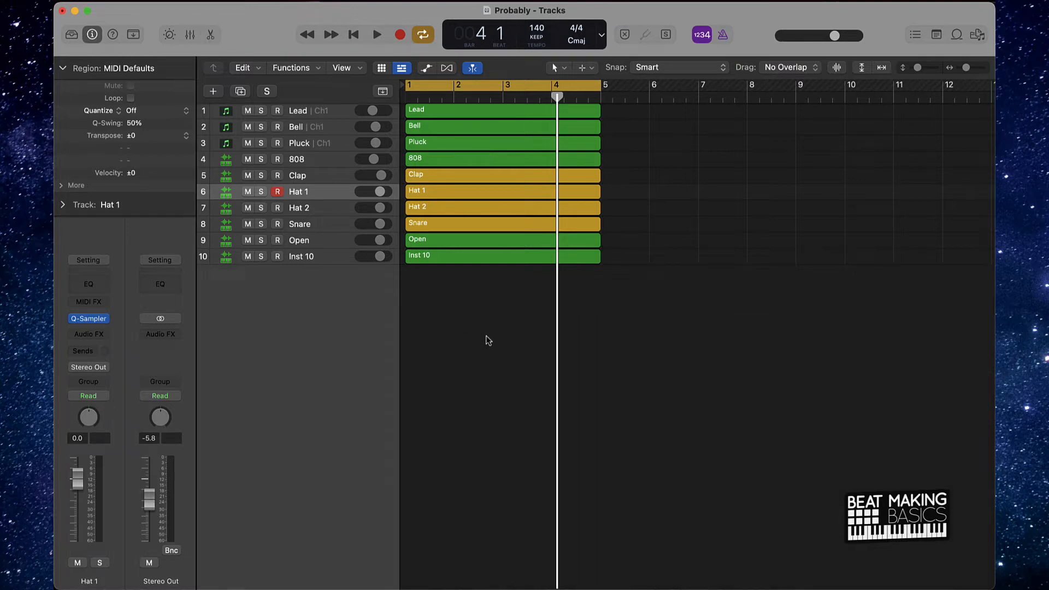
{"action": "key", "text": "space"}
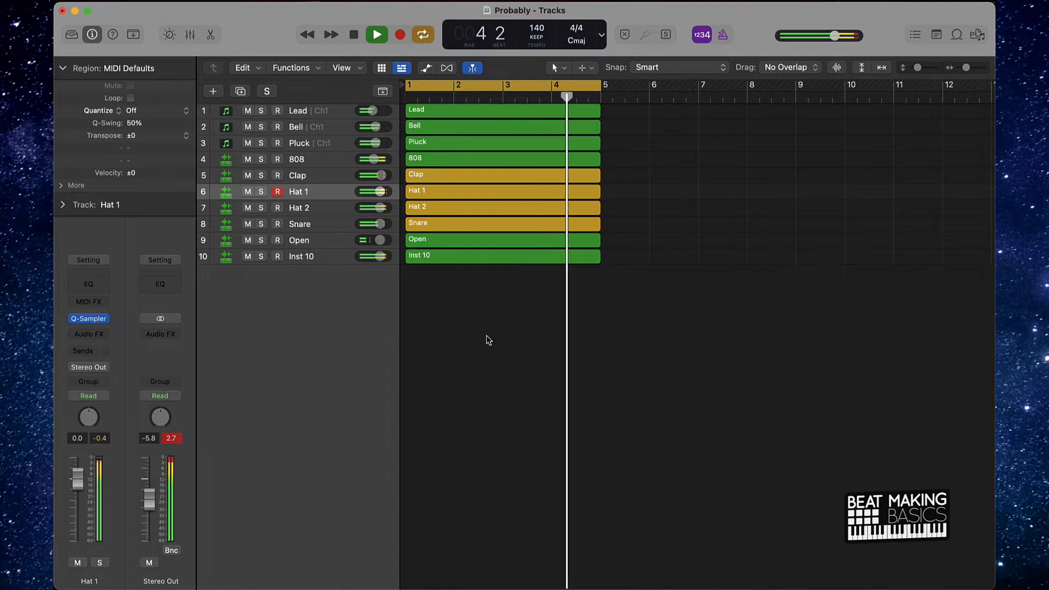
{"action": "key", "text": "space"}
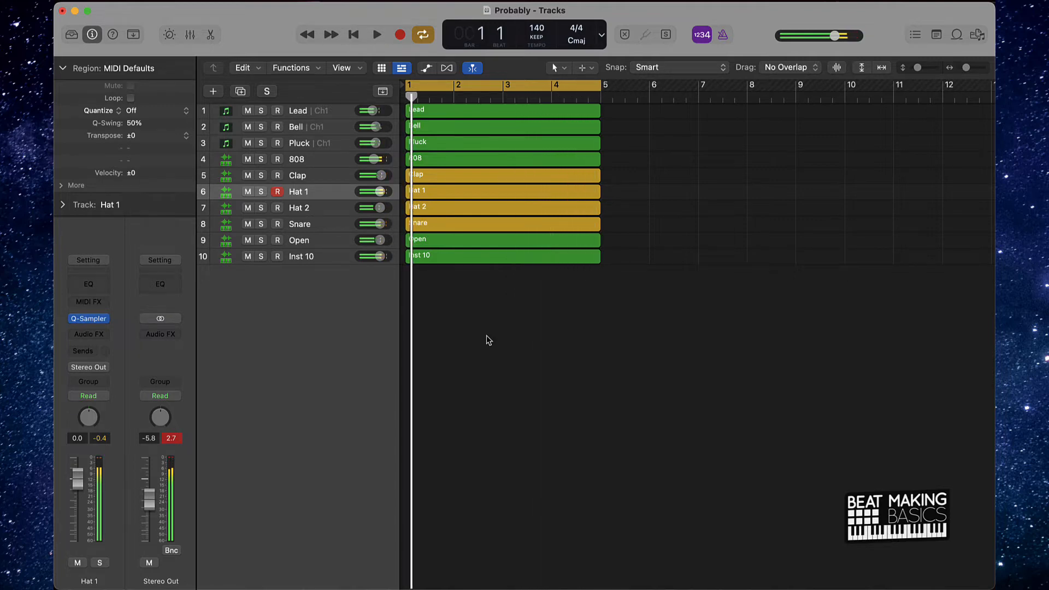
- Rename the Inst 10 track to Kick and name all regions after their tracks
{"action": "double_click", "coordinate": [291, 257]}
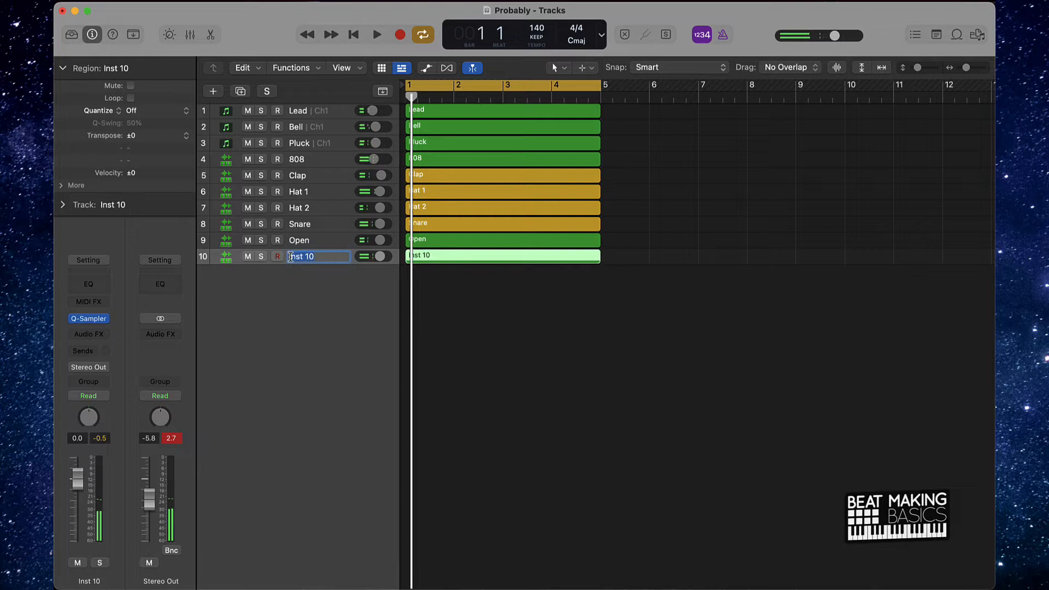
{"action": "type", "text": "Kick"}
{"action": "key", "text": "Return"}
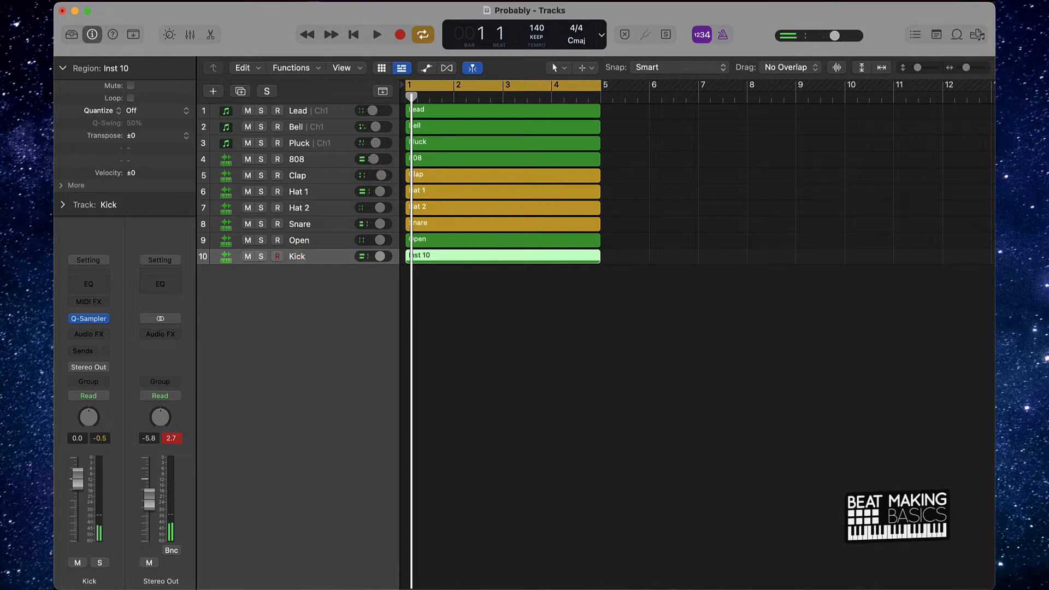
{"action": "left_click", "coordinate": [534, 326]}
{"action": "key", "text": "super+a"}
{"action": "key", "text": "alt+shift+n"}
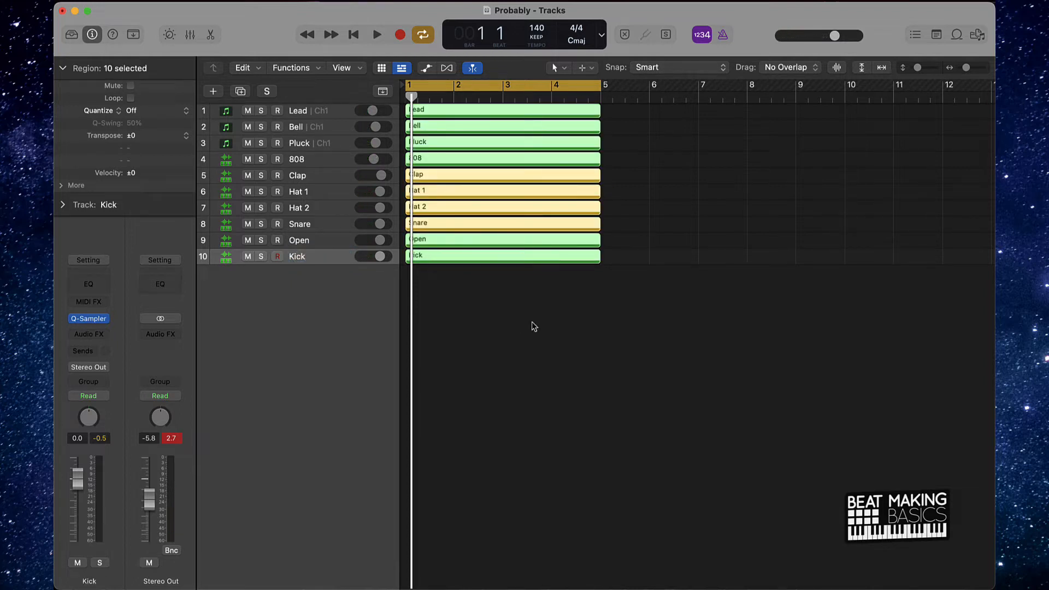
- Reorder the drum tracks so Kick sits directly above 808 and Snare directly below Clap
{"action": "left_click", "coordinate": [321, 257]}
{"action": "left_click_drag", "start_coordinate": [321, 257], "coordinate": [318, 156]}
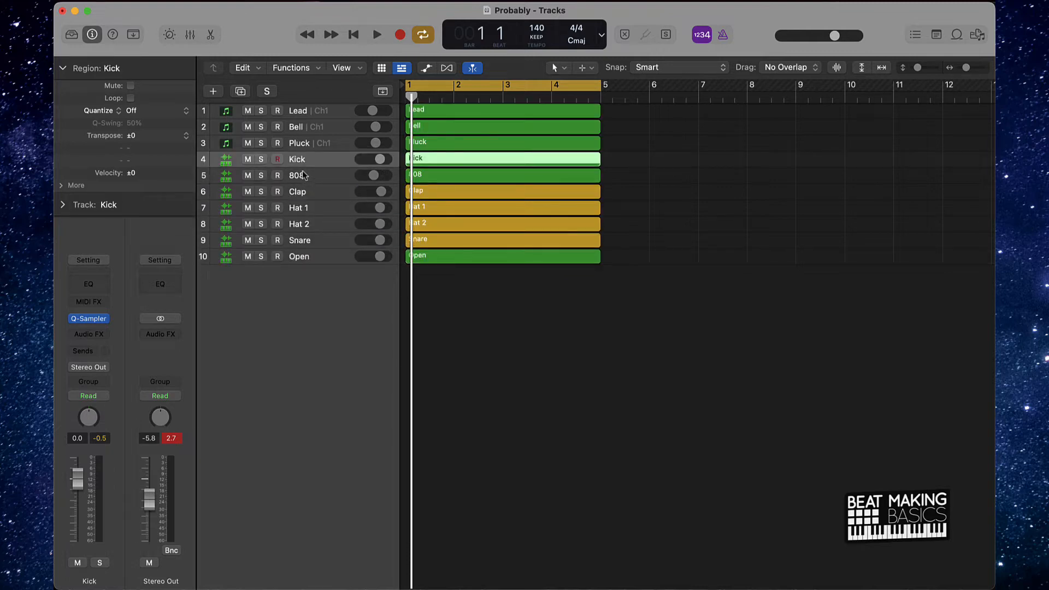
{"action": "left_click_drag", "start_coordinate": [313, 245], "coordinate": [307, 208]}
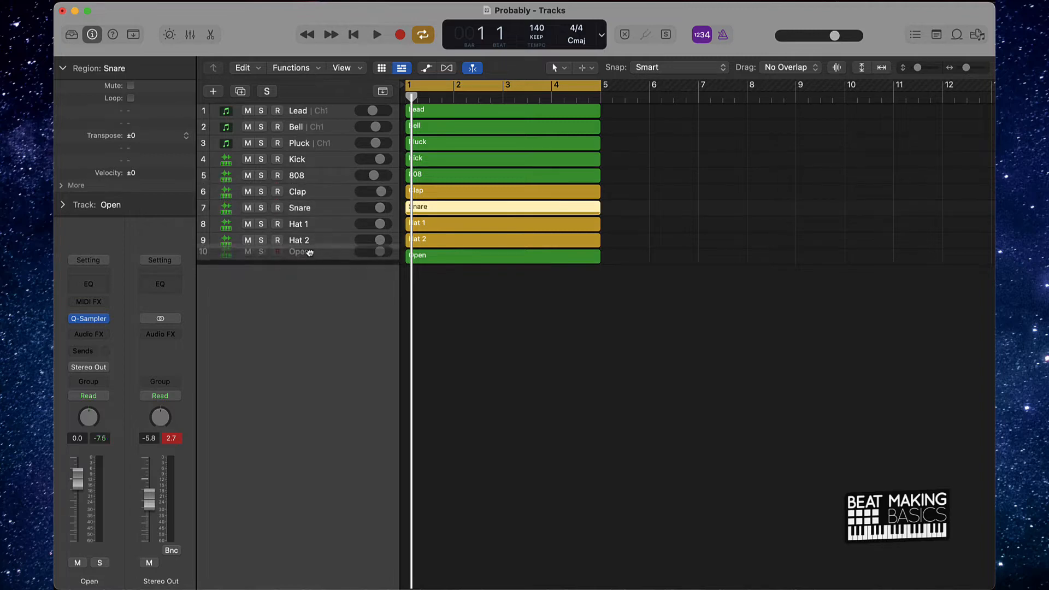
{"action": "left_click", "coordinate": [307, 256]}
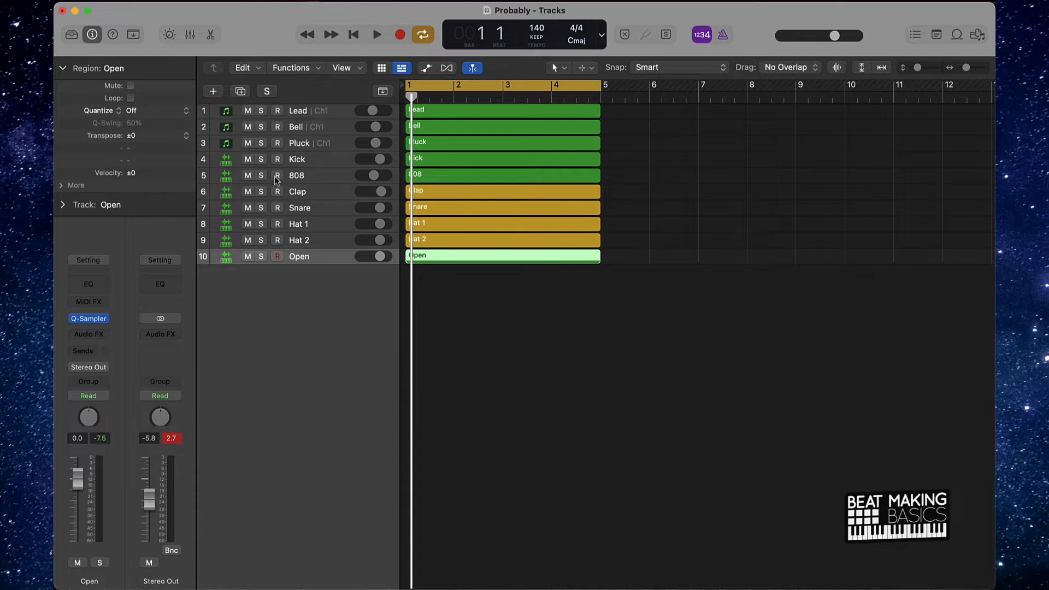
- Mute every track except Lead and play the Lead part on its own
{"action": "left_click_drag", "start_coordinate": [249, 177], "coordinate": [250, 258]}
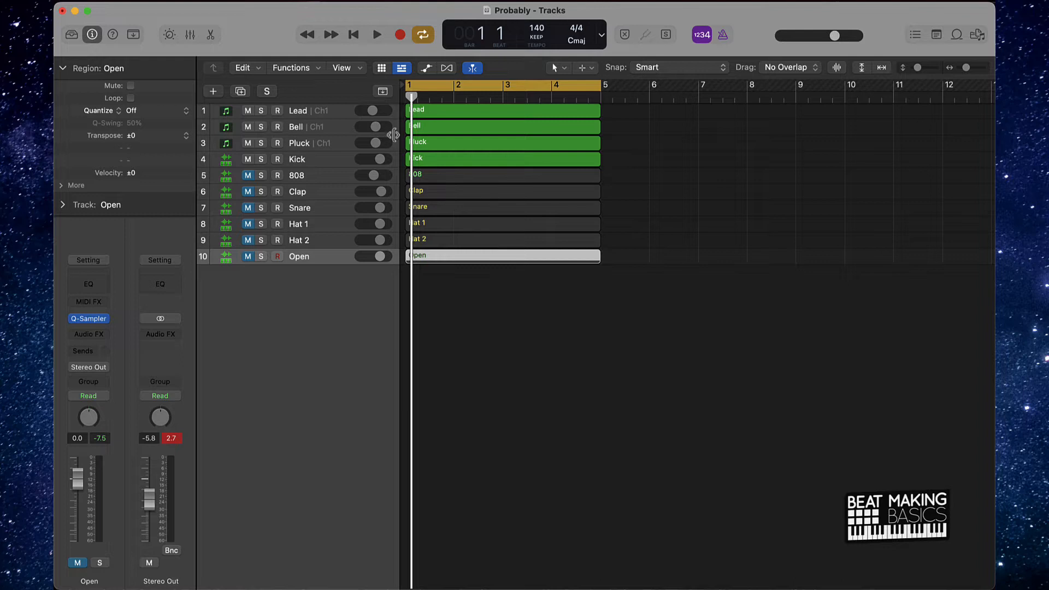
{"action": "left_click", "coordinate": [248, 160]}
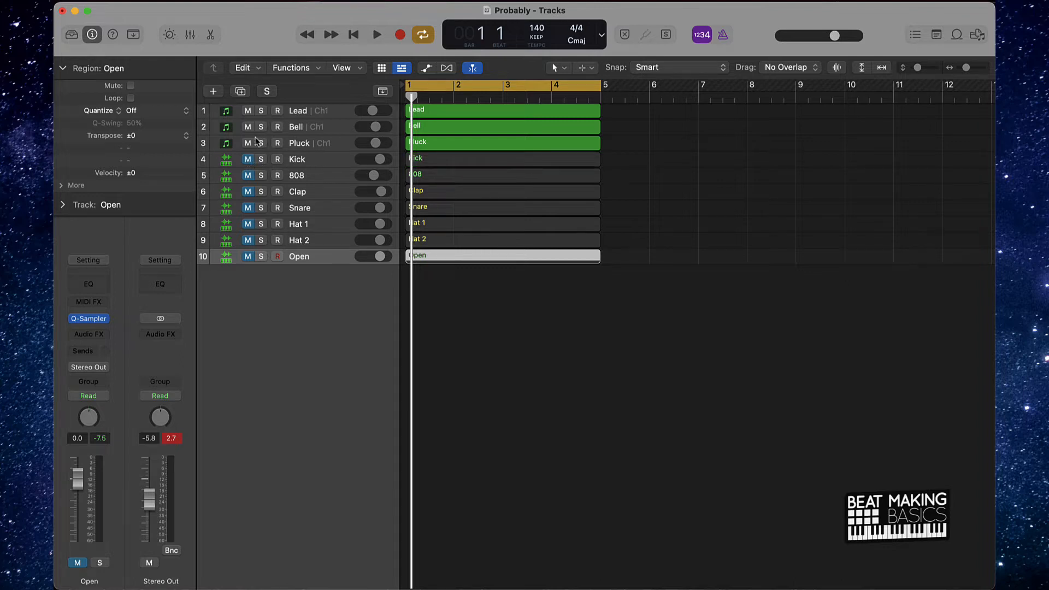
{"action": "left_click", "coordinate": [249, 144]}
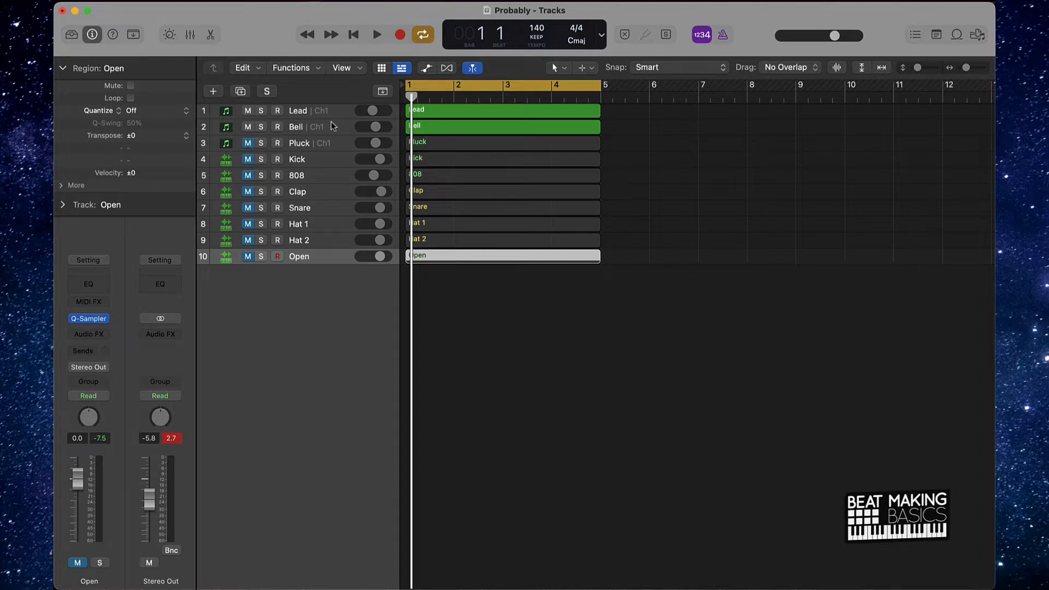
{"action": "left_click", "coordinate": [247, 127]}
{"action": "key", "text": "space"}
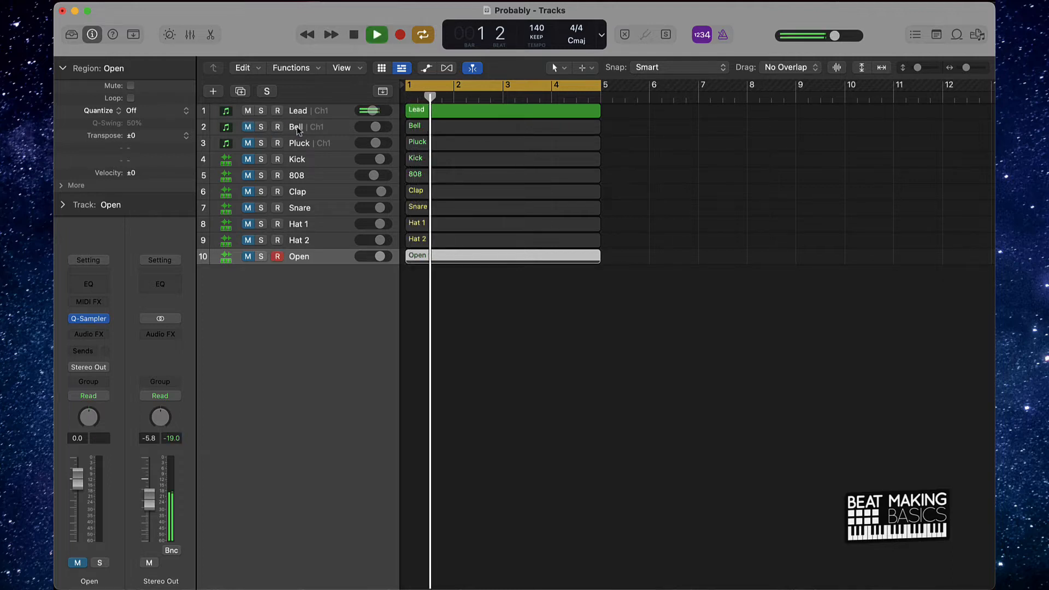
{"action": "key", "text": "space"}
- Convert the Lead region into a new Quick Sampler track in Classic mode with Follow Tempo enabled
{"action": "left_click_drag", "start_coordinate": [425, 112], "coordinate": [259, 297]}
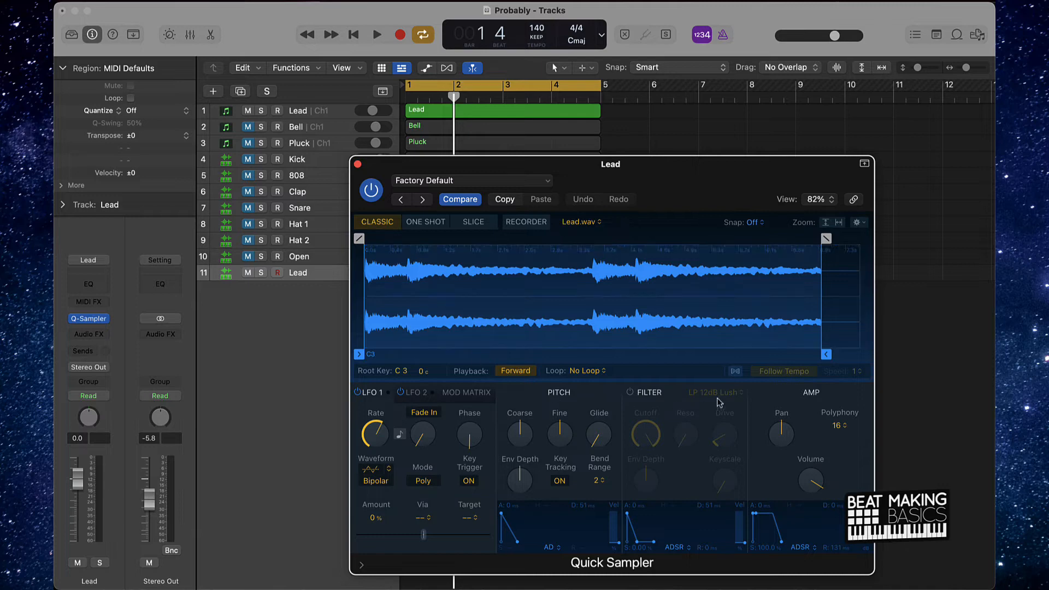
{"action": "left_click", "coordinate": [773, 375]}
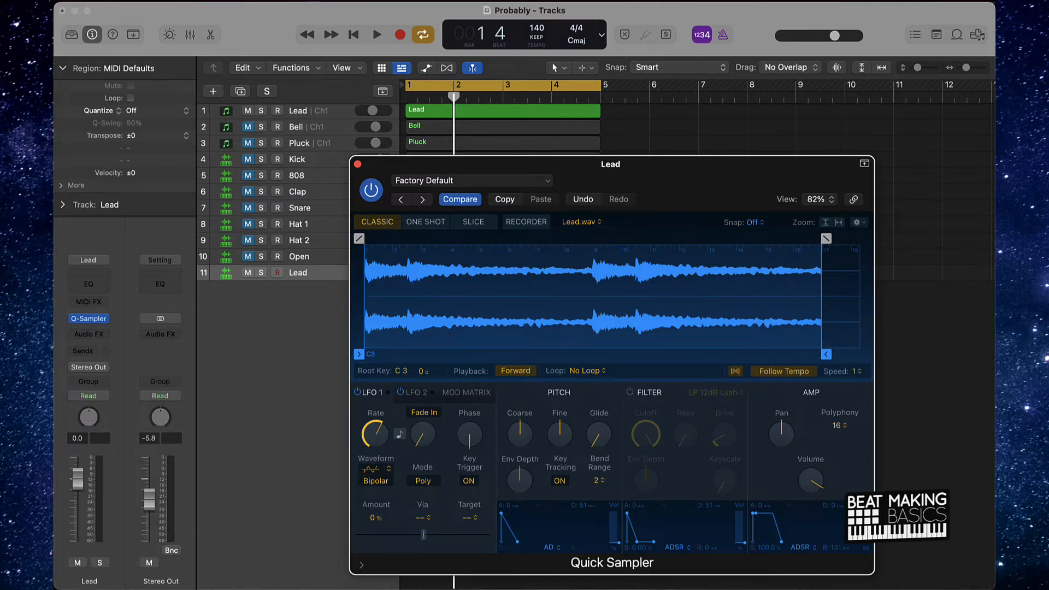
{"action": "left_click", "coordinate": [357, 164]}
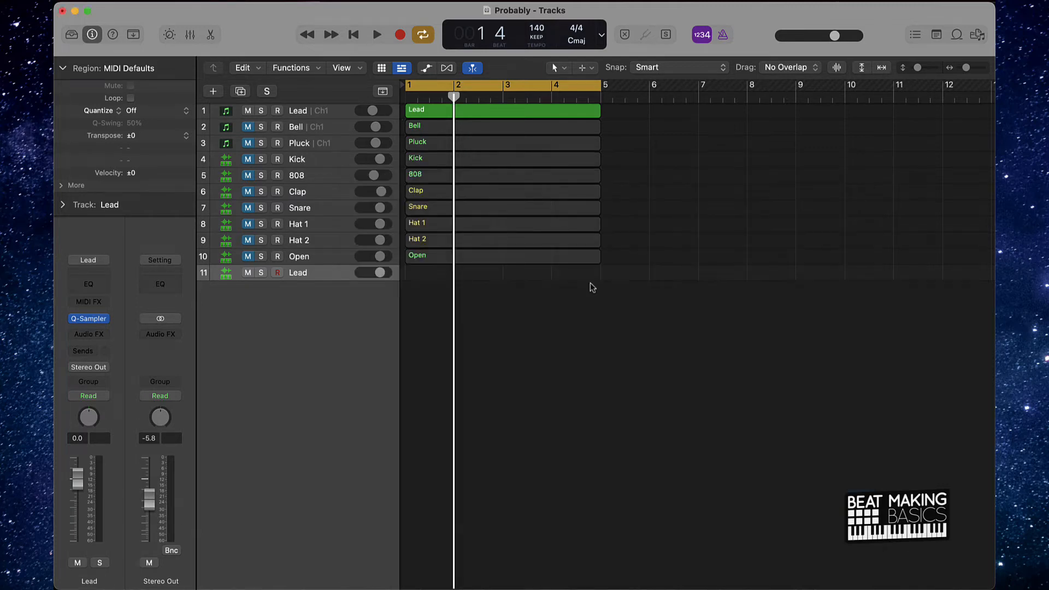
- Solo the new Lead sampler track and audition its sample from the Piano Roll keyboard
{"action": "left_click", "coordinate": [260, 274]}
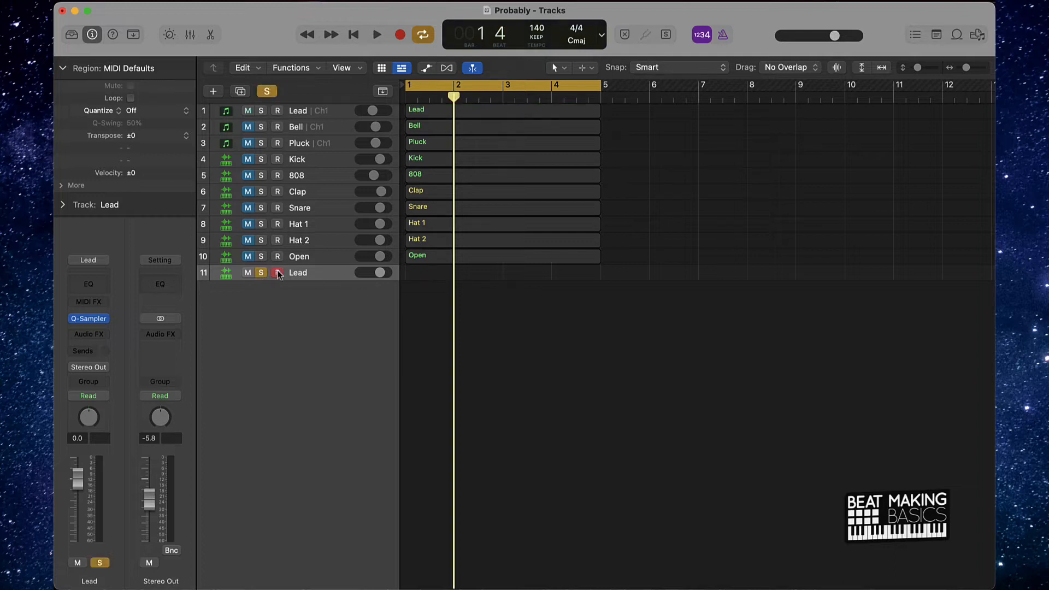
{"action": "key", "text": "super+k"}
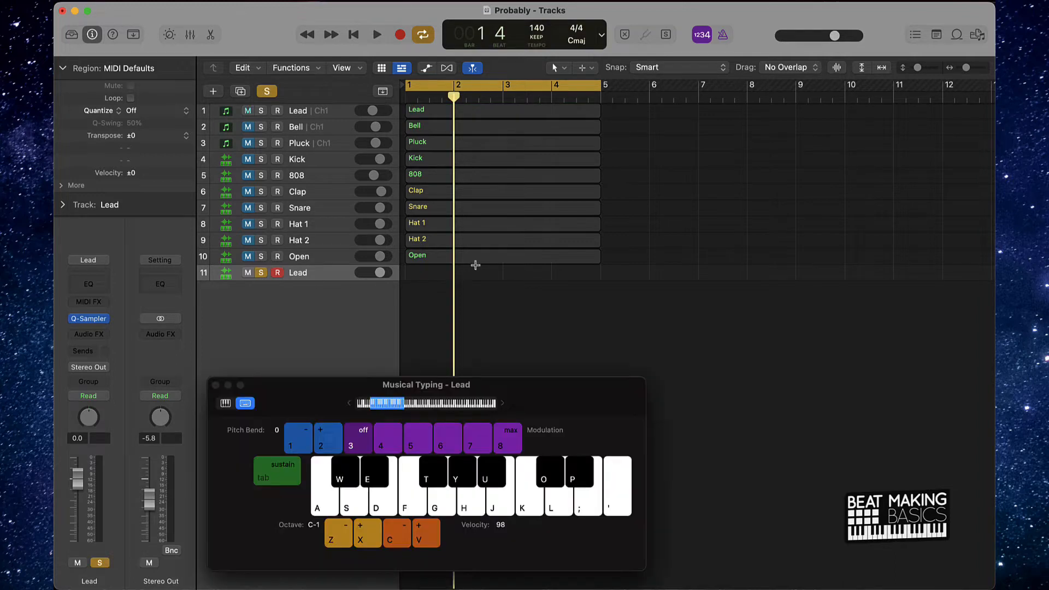
{"action": "left_click", "coordinate": [215, 385]}
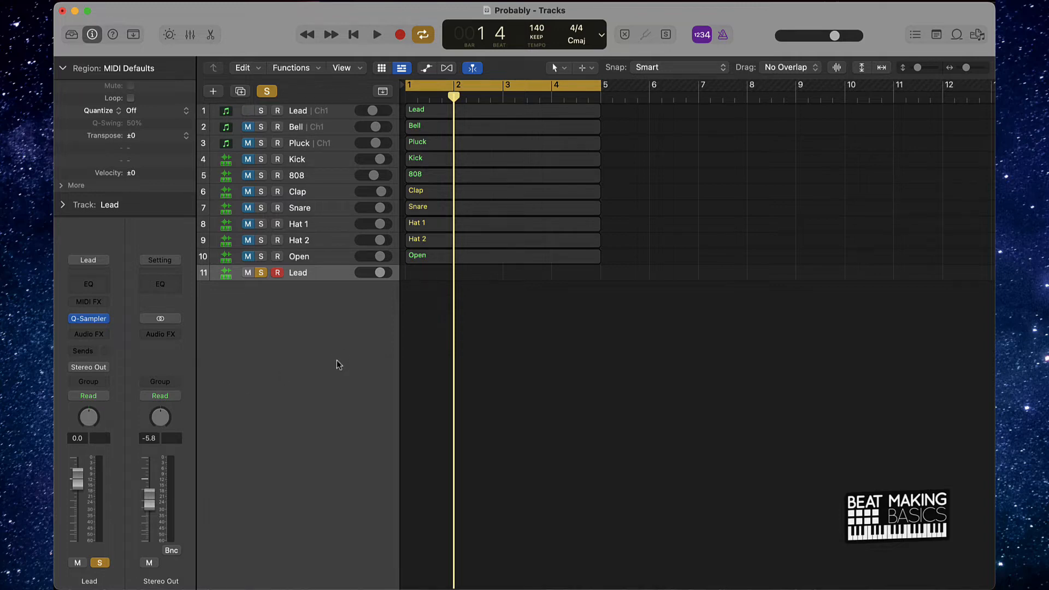
{"action": "key", "text": "p"}
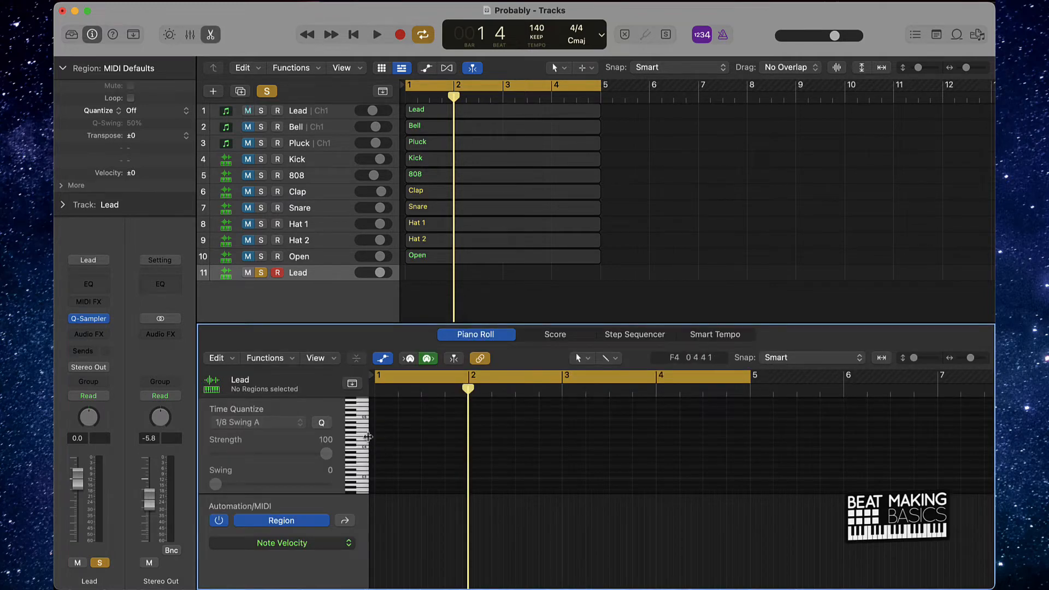
{"action": "scroll", "coordinate": [401, 449], "scroll_direction": "up", "scroll_amount": 3}
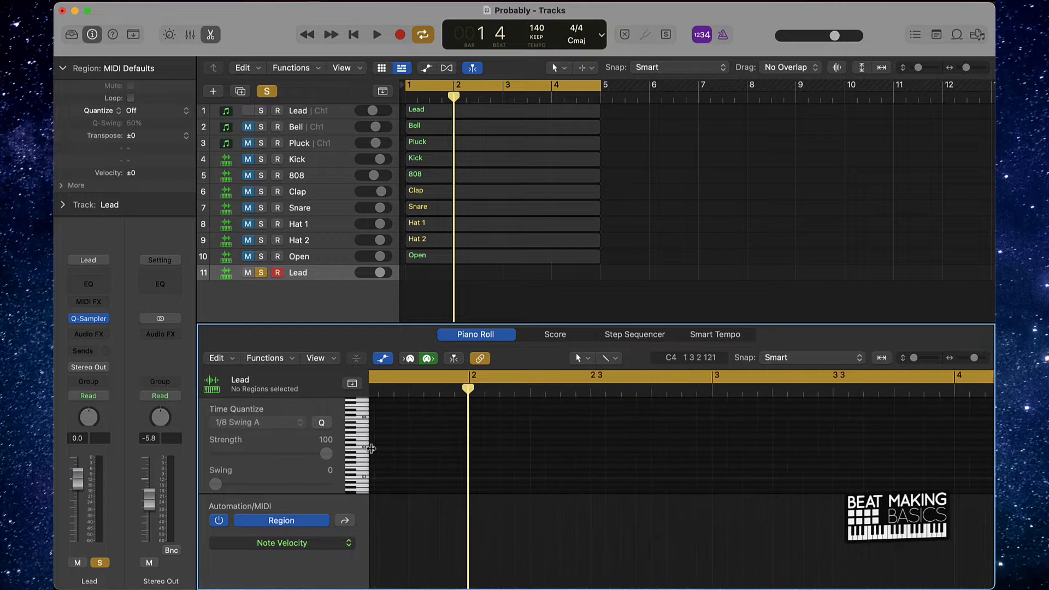
{"action": "left_click", "coordinate": [361, 451]}
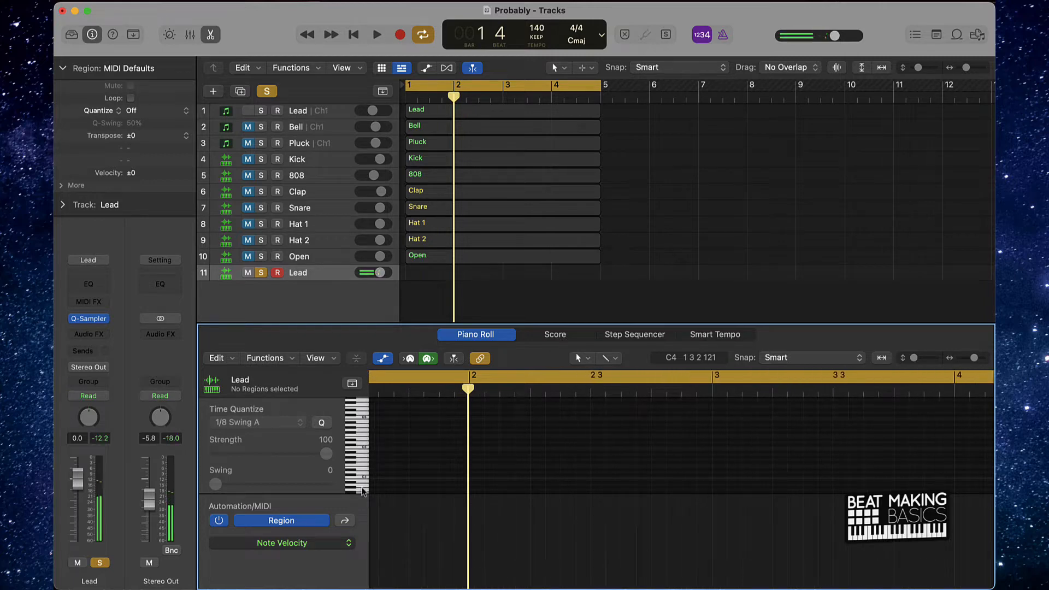
{"action": "left_click", "coordinate": [361, 477]}
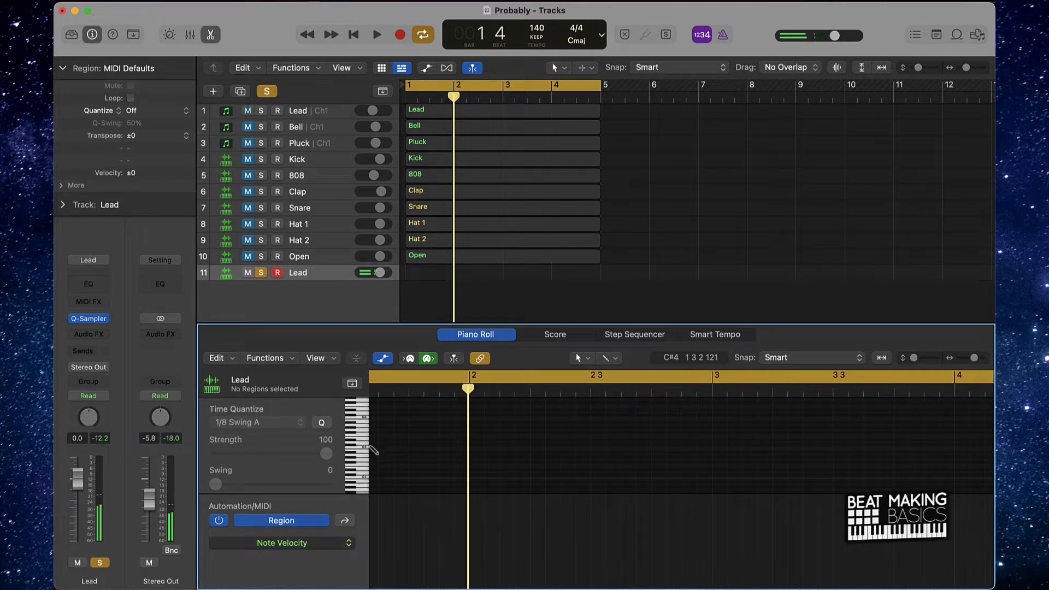
{"action": "double_click", "coordinate": [372, 445]}
{"action": "scroll", "coordinate": [386, 451], "scroll_direction": "left", "scroll_amount": 5}
{"action": "key", "text": "super+z"}
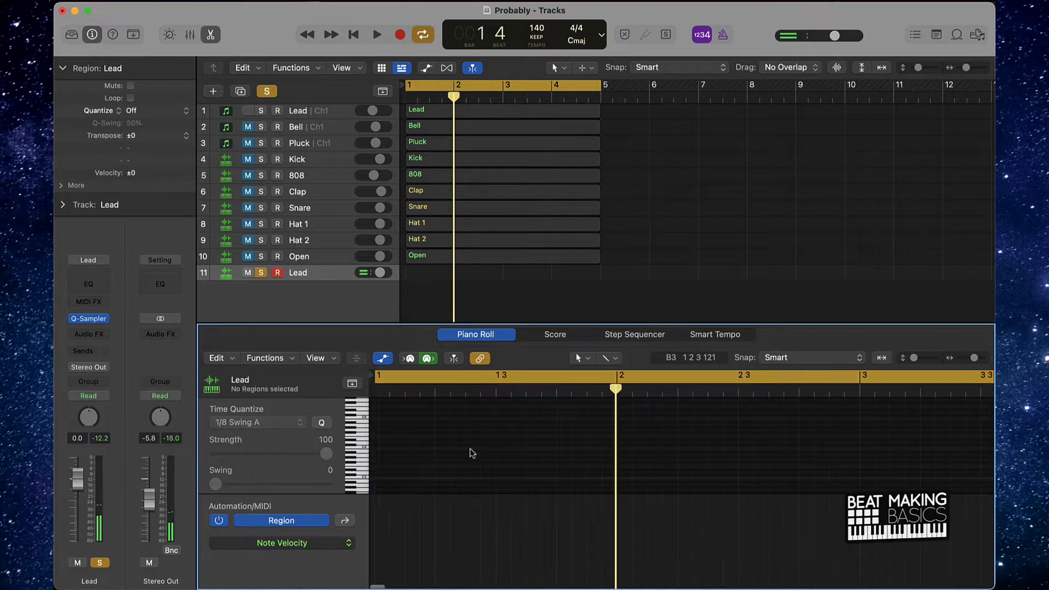
- Add a C4 note at bar 1 on the Lead sampler track and lengthen it to bar 5
{"action": "double_click", "coordinate": [374, 451]}
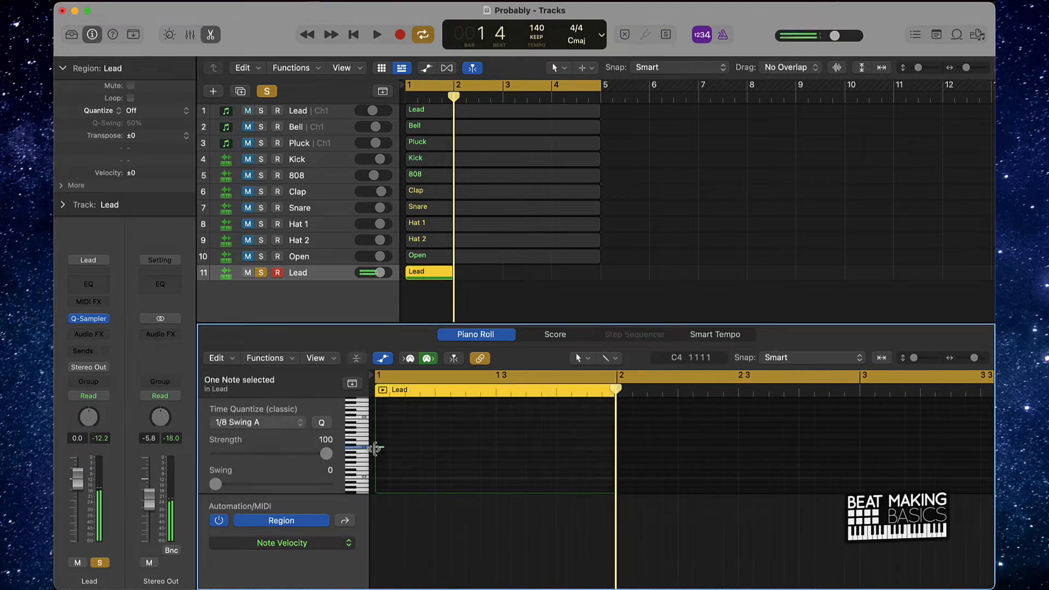
{"action": "left_click_drag", "start_coordinate": [382, 447], "coordinate": [615, 453]}
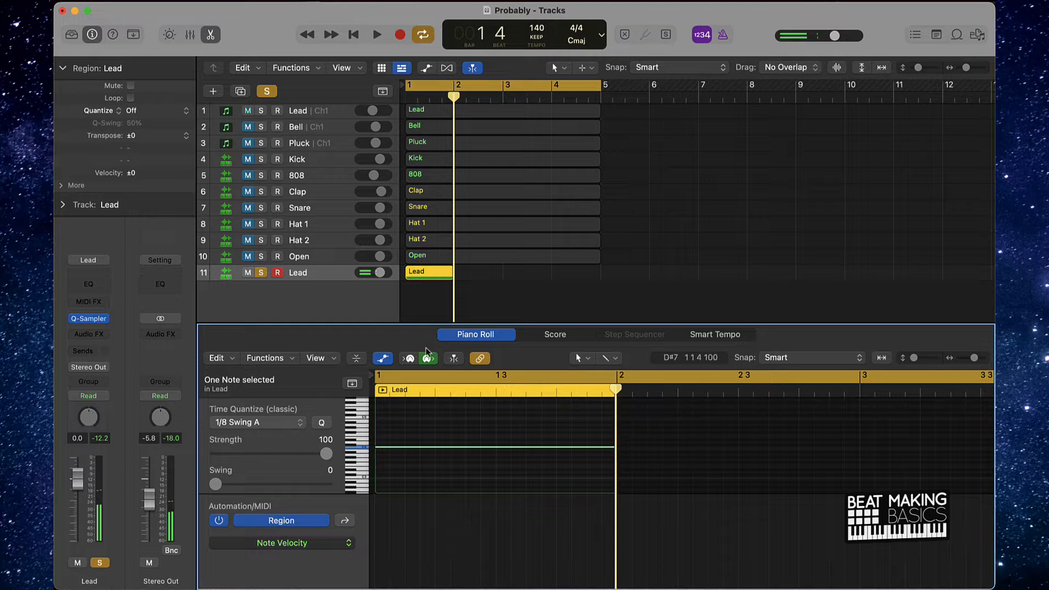
{"action": "left_click", "coordinate": [508, 456], "text": "ctrl+alt"}
{"action": "scroll", "coordinate": [508, 456], "scroll_direction": "down", "scroll_amount": 10}
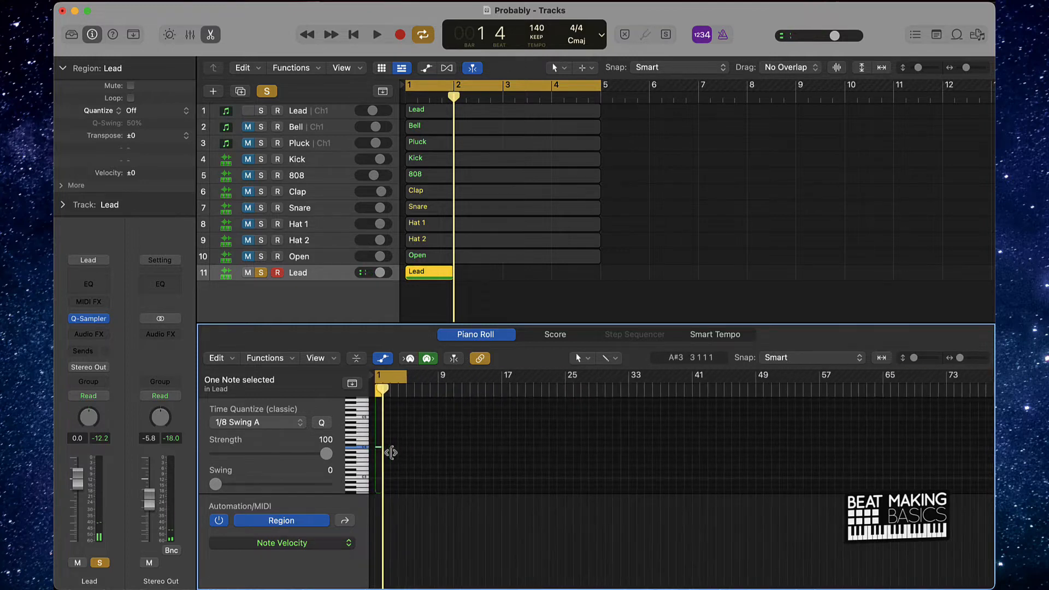
{"action": "scroll", "coordinate": [377, 450], "scroll_direction": "up", "scroll_amount": 4}
{"action": "left_click_drag", "start_coordinate": [392, 454], "coordinate": [427, 451]}
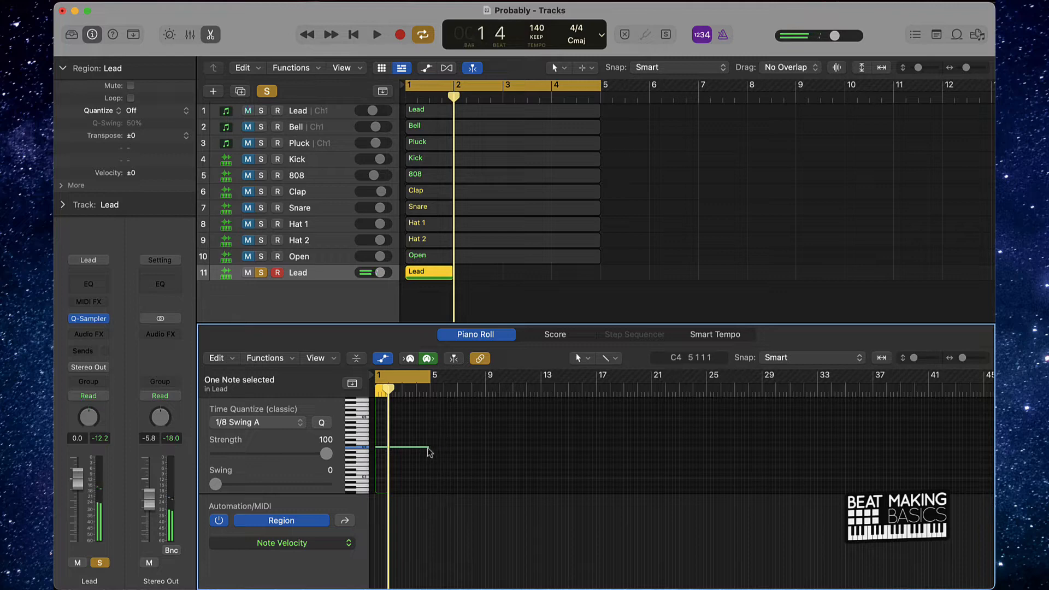
- Extend the Lead sampler region to bar 5 and play it back
{"action": "left_click_drag", "start_coordinate": [451, 276], "coordinate": [600, 277]}
{"action": "left_click", "coordinate": [555, 288]}
{"action": "key", "text": "space"}
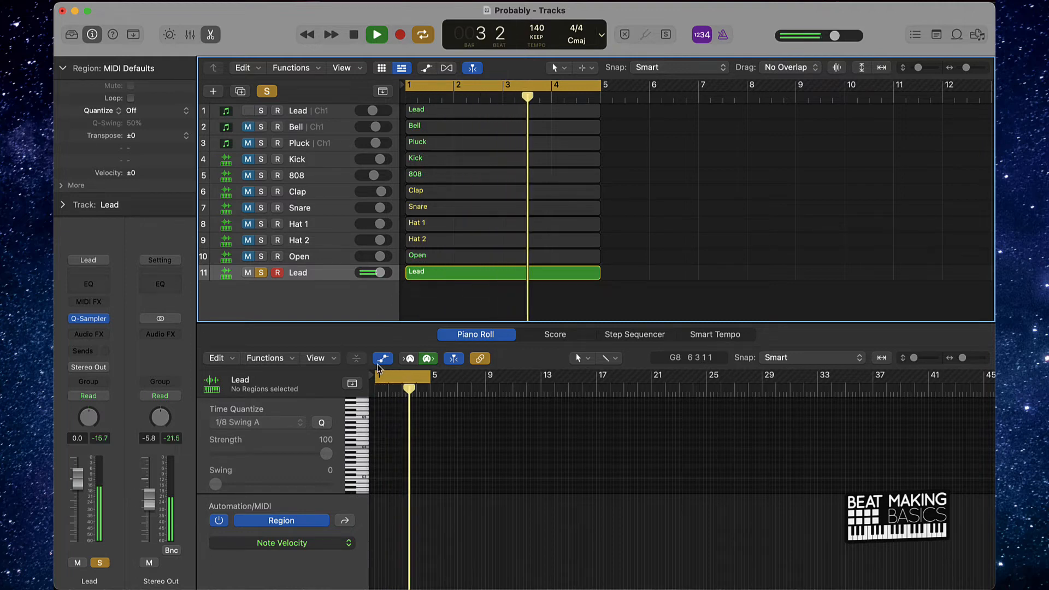
{"action": "key", "text": "space"}
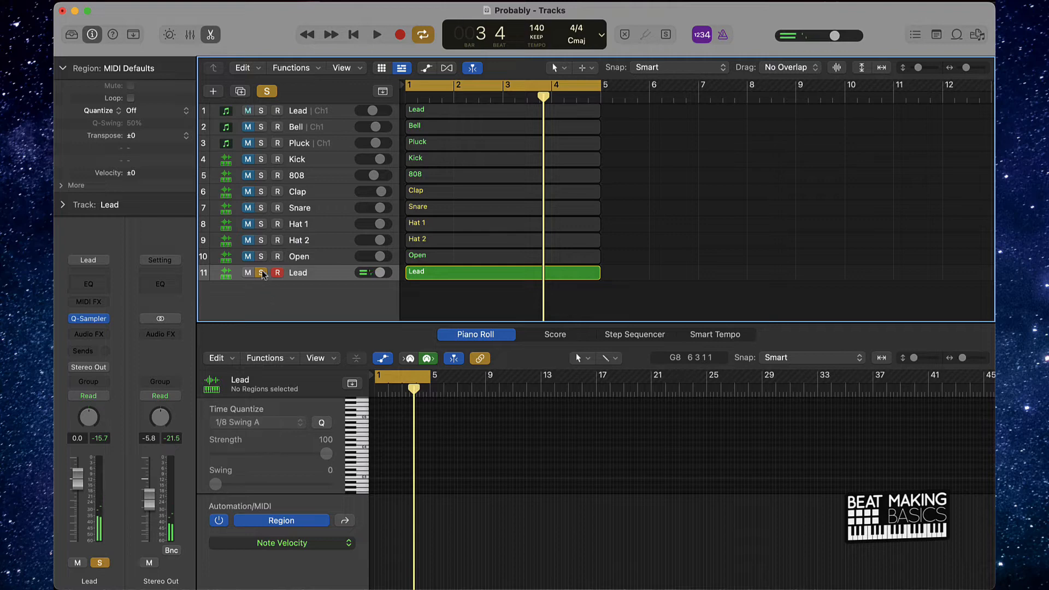
- Move the sampler track directly below the original Lead track and rename the two tracks Lead 1 and Lead 2
{"action": "left_click_drag", "start_coordinate": [295, 273], "coordinate": [329, 121]}
{"action": "double_click", "coordinate": [310, 111]}
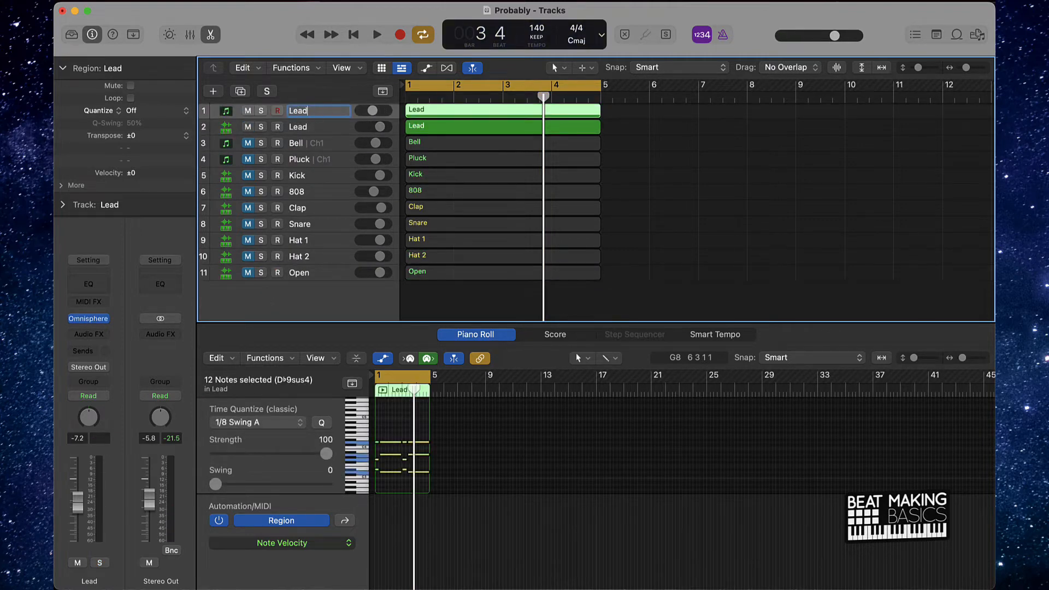
{"action": "type", "text": "1"}
{"action": "double_click", "coordinate": [314, 127]}
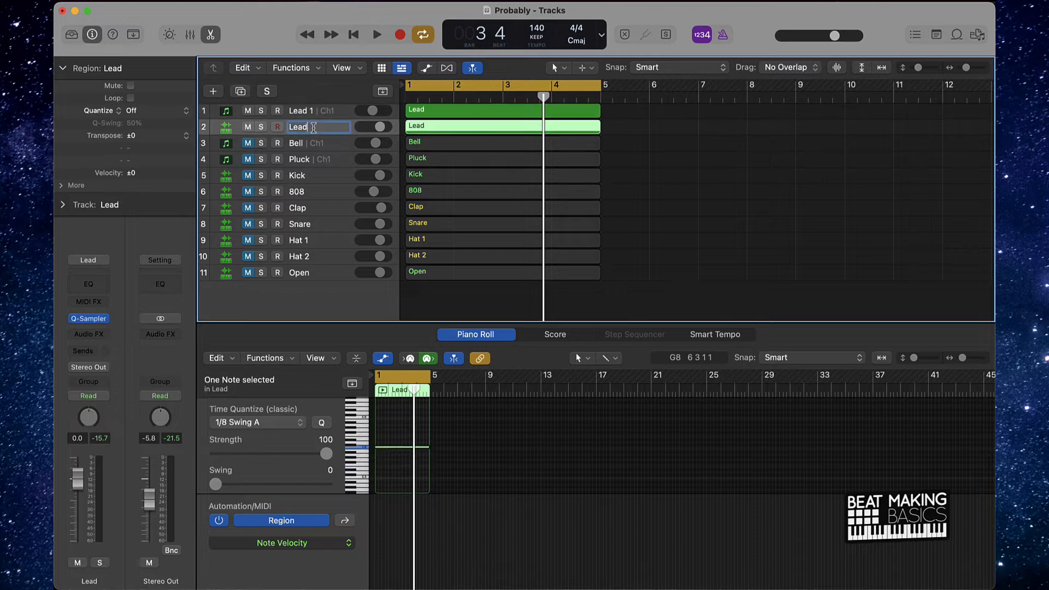
{"action": "left_click", "coordinate": [677, 150]}
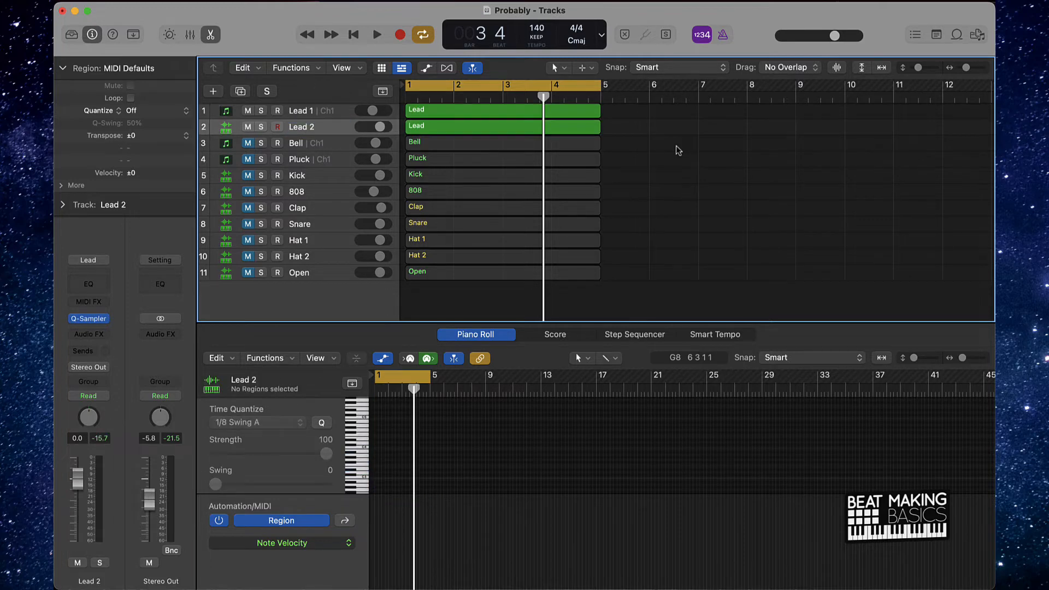
- Name all regions after their tracks and mute Lead 1 and Lead 2
{"action": "key", "text": "super+a"}
{"action": "left_click", "coordinate": [677, 149]}
{"action": "left_click", "coordinate": [248, 111]}
{"action": "left_click", "coordinate": [247, 127]}
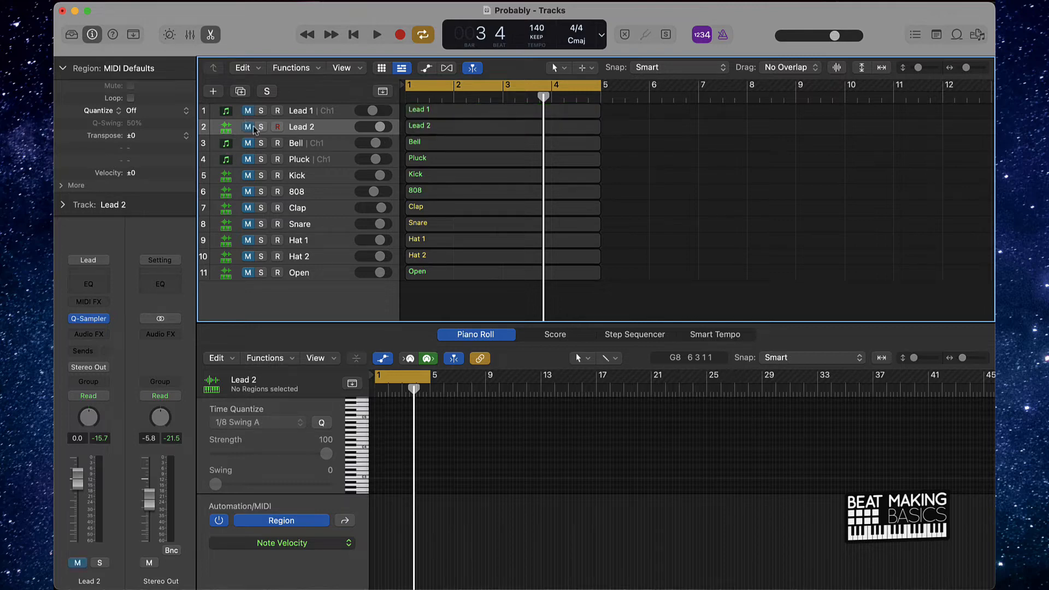
- Select the regions on all eleven tracks and repeat them back to back until they reach bar 21
{"action": "left_click_drag", "start_coordinate": [436, 300], "coordinate": [465, 98]}
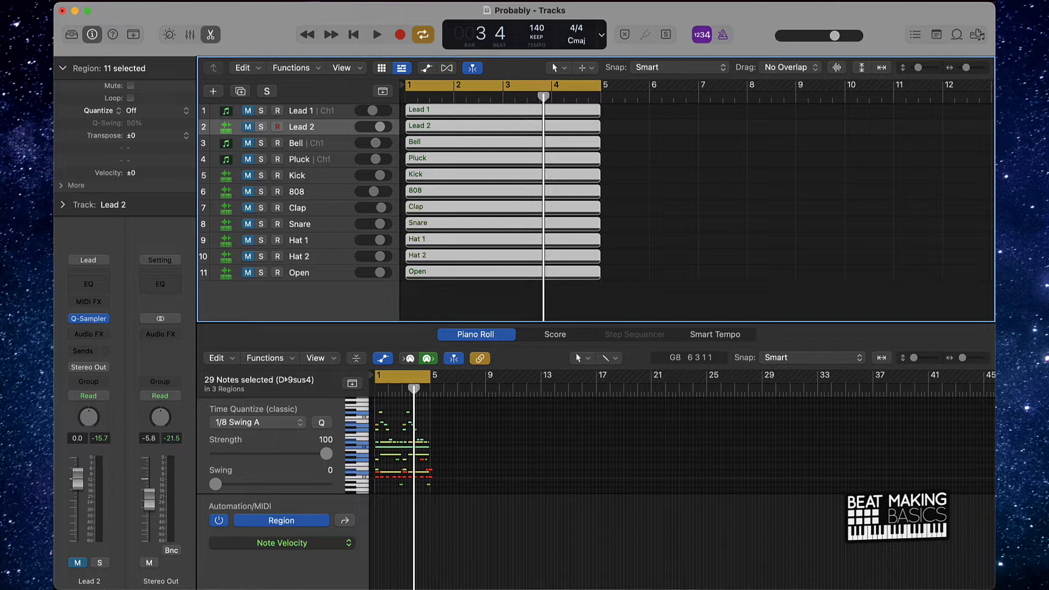
{"action": "key", "text": "super+r"}
{"action": "key", "text": "super+r"}
{"action": "key", "text": "super+r"}
{"action": "key", "text": "super+r"}
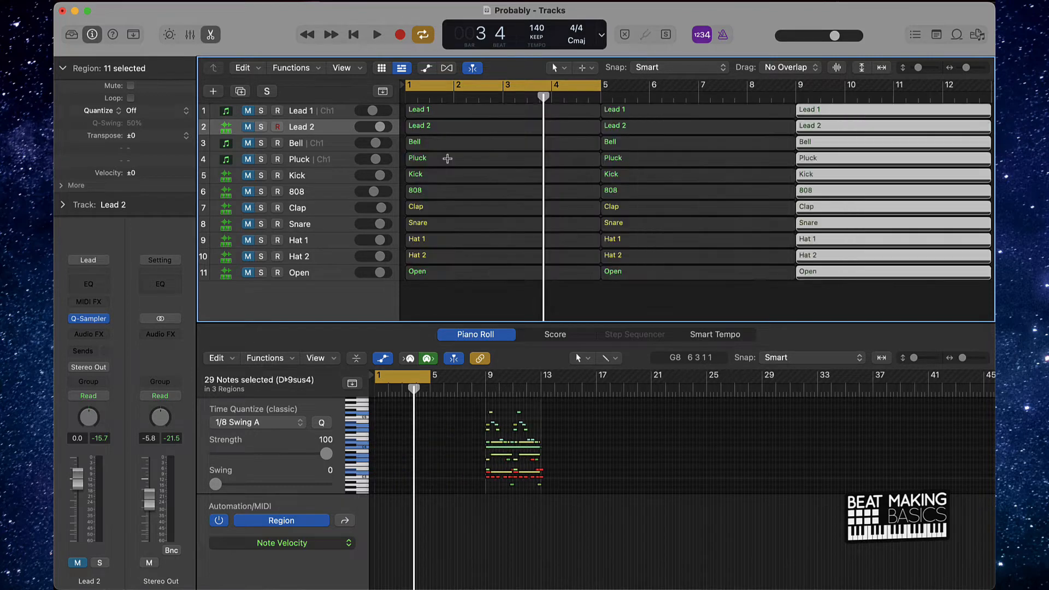
- Unmute all eleven tracks and hide the editor and inspector to show the full arrangement
{"action": "left_click_drag", "start_coordinate": [247, 113], "coordinate": [257, 290]}
{"action": "left_click", "coordinate": [212, 34]}
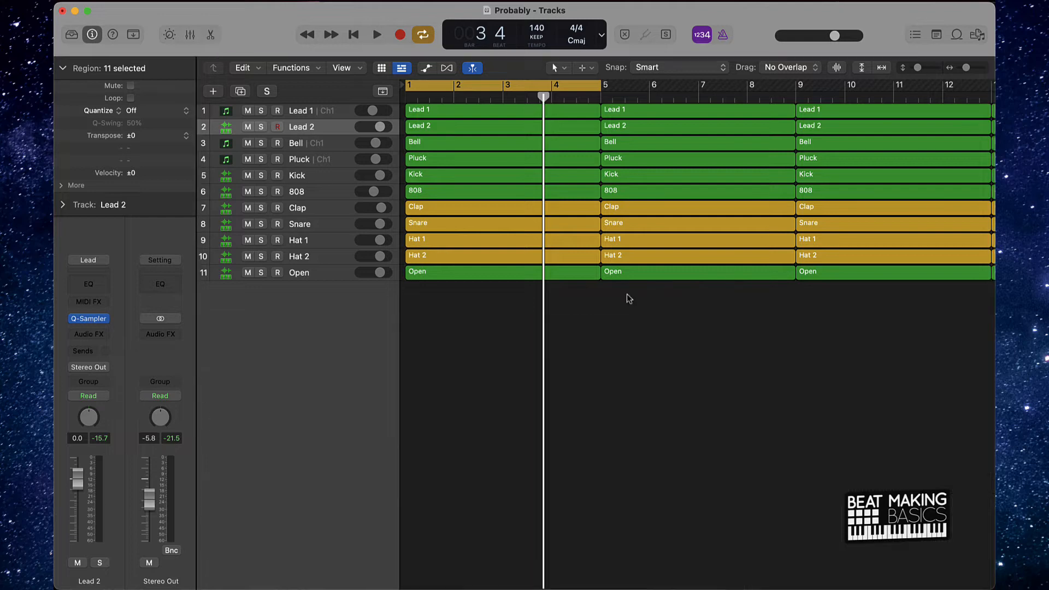
{"action": "scroll", "coordinate": [628, 282], "scroll_direction": "down", "scroll_amount": 5}
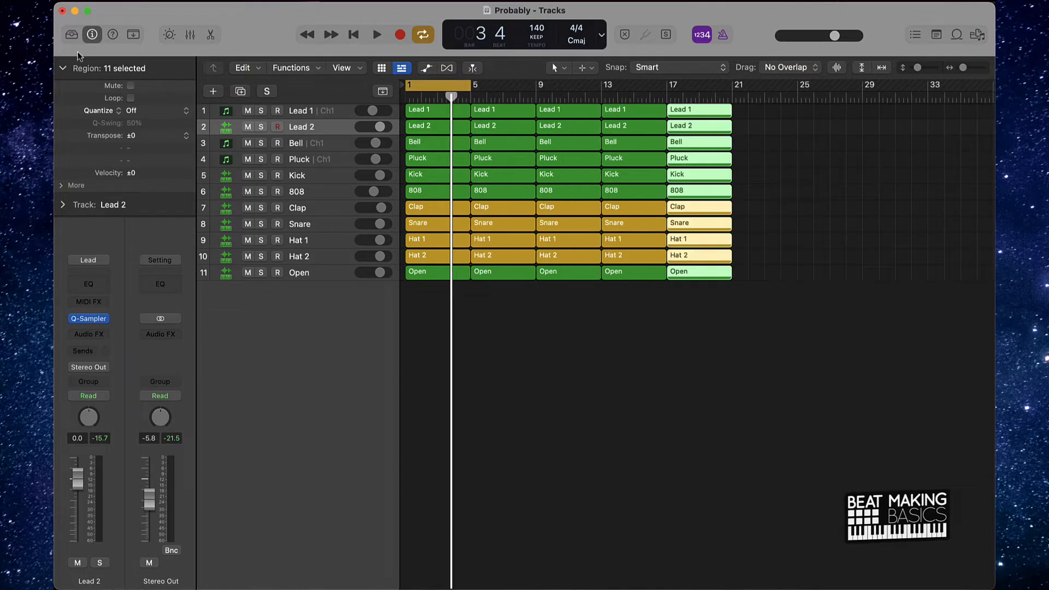
{"action": "key", "text": "i"}
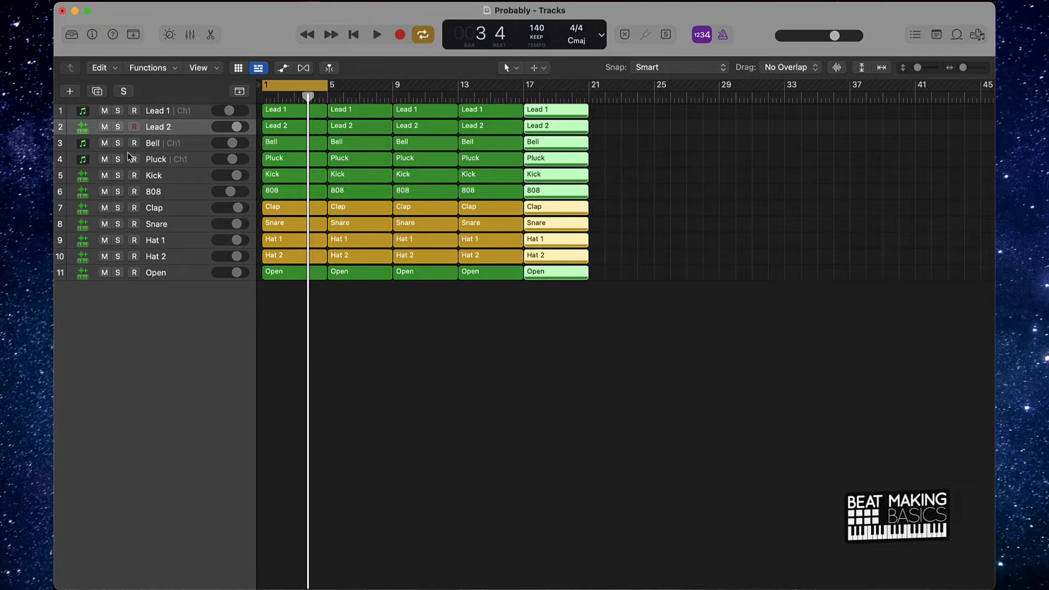
{"action": "left_click", "coordinate": [535, 341]}
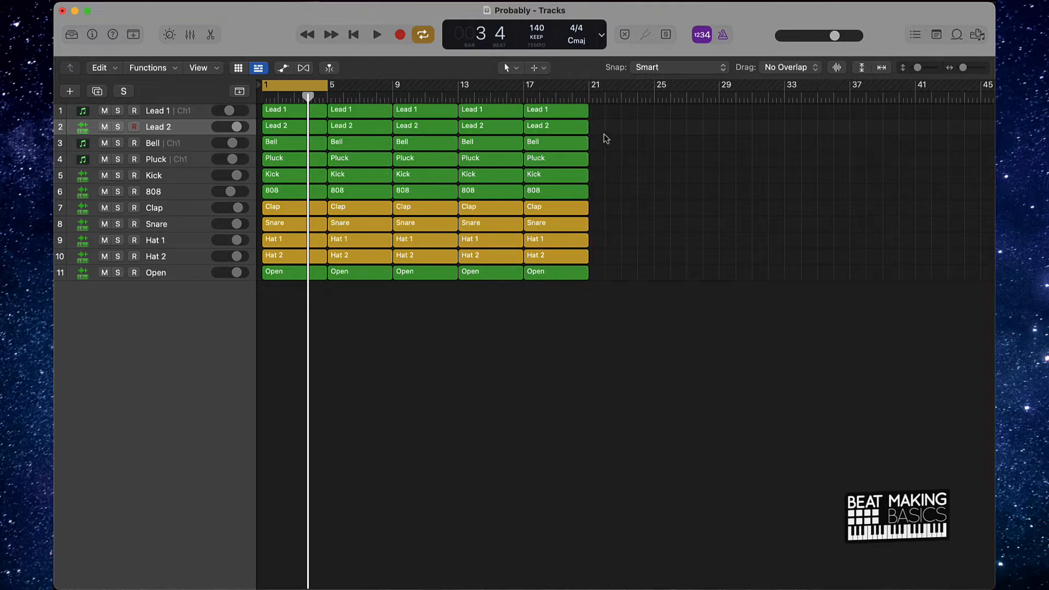
- Try muting the Bell, Kick and Clap regions at bar 17 individually
{"action": "left_click_drag", "start_coordinate": [595, 114], "coordinate": [572, 377]}
{"action": "left_click", "coordinate": [595, 206]}
{"action": "left_click", "coordinate": [556, 209]}
{"action": "left_click", "coordinate": [561, 143], "text": "shift"}
{"action": "left_click", "coordinate": [563, 175], "text": "shift"}
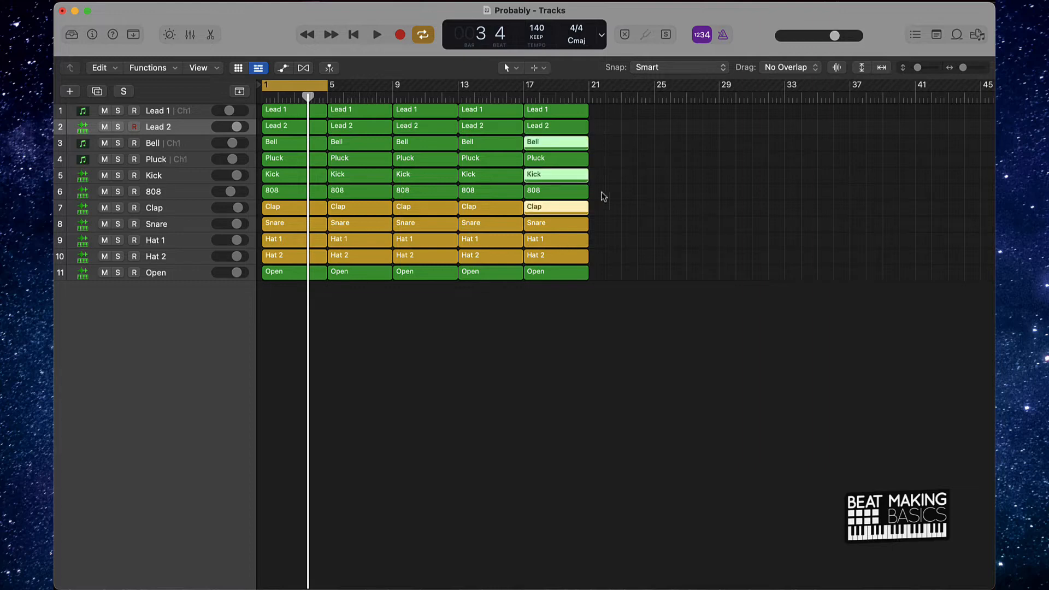
{"action": "key", "text": "ctrl+m"}
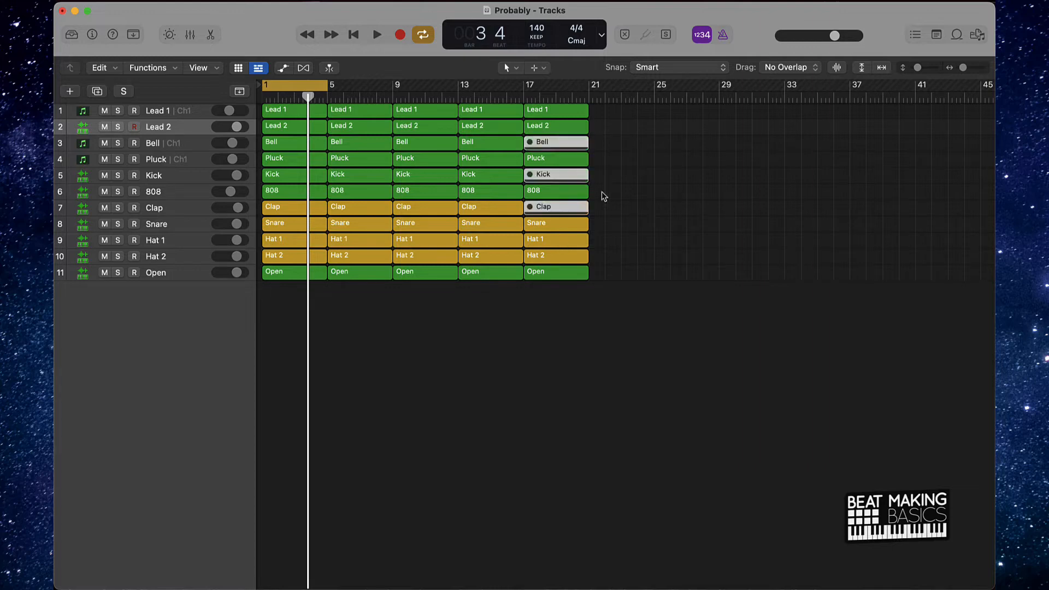
{"action": "key", "text": "ctrl+m"}
{"action": "key", "text": "ctrl+m"}
{"action": "key", "text": "ctrl+m"}
{"action": "left_click", "coordinate": [619, 206]}
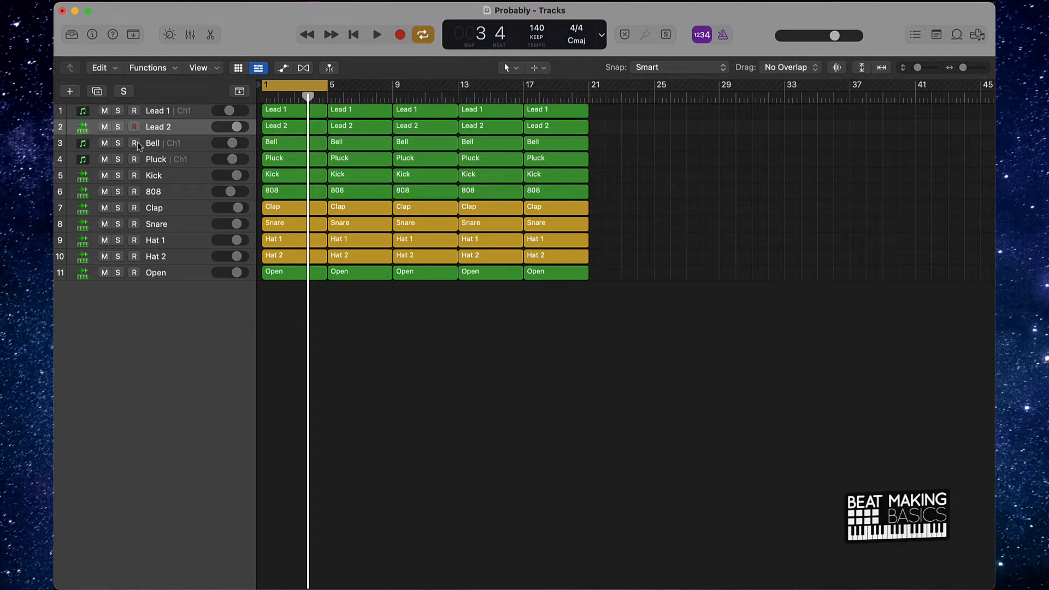
- Mute every track except Lead 1 and Bell, and listen to the two together
{"action": "left_click_drag", "start_coordinate": [111, 129], "coordinate": [105, 276]}
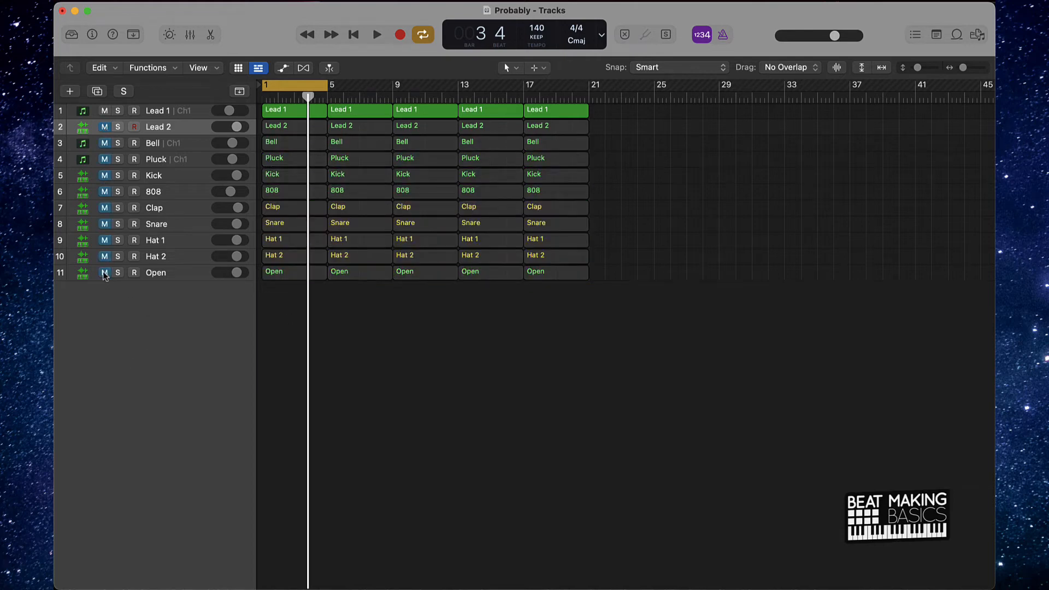
{"action": "left_click", "coordinate": [105, 146]}
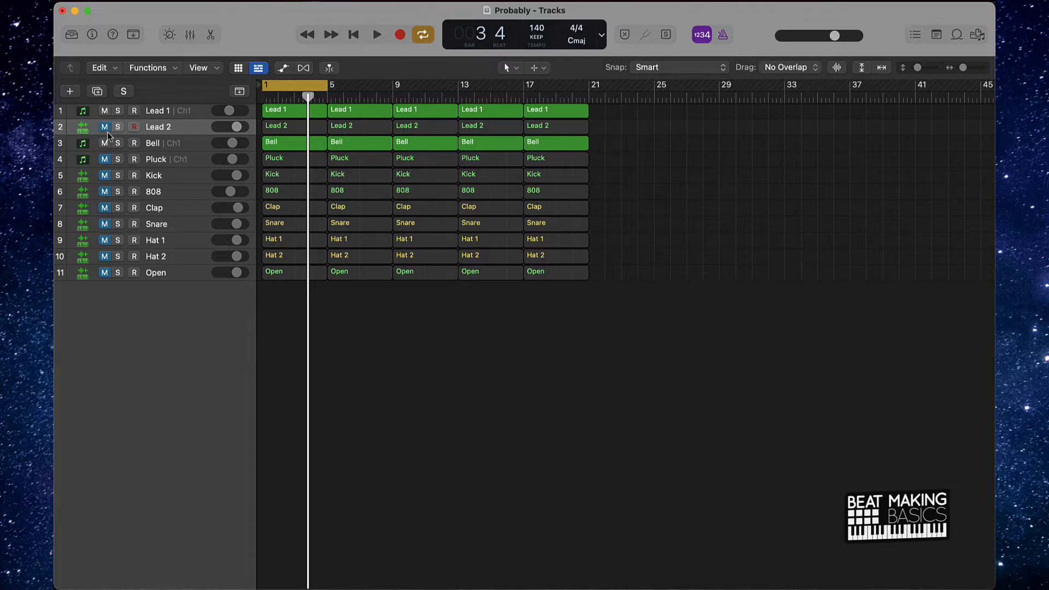
{"action": "key", "text": "space"}
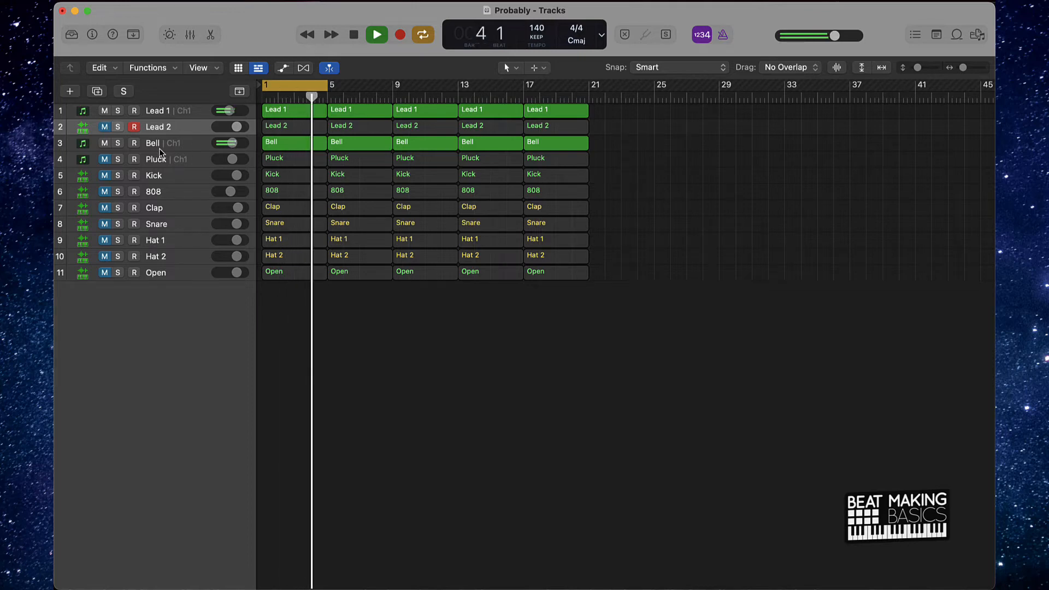
{"action": "key", "text": "space"}
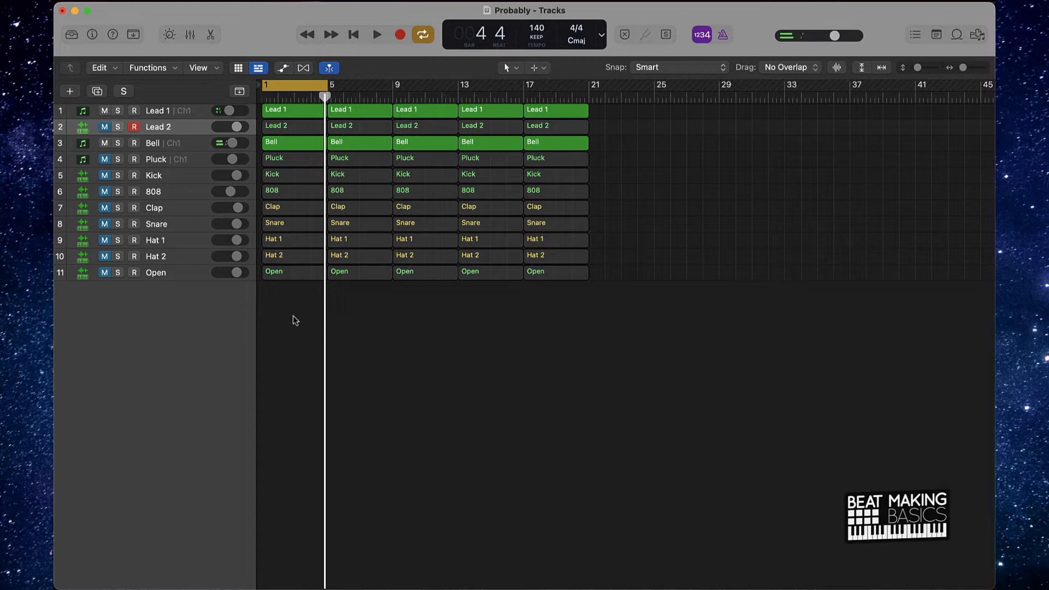
- Mute the bar 1 to 5 regions of Lead 2 and of every track from Pluck through Open
{"action": "left_click_drag", "start_coordinate": [294, 316], "coordinate": [302, 164]}
{"action": "key", "text": "ctrl+m"}
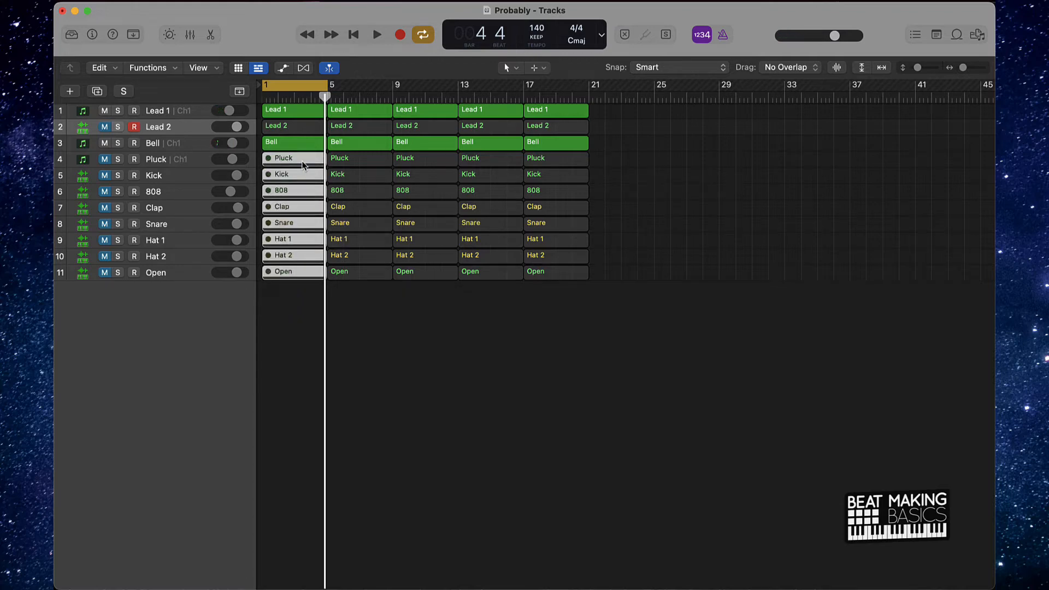
{"action": "left_click", "coordinate": [277, 130]}
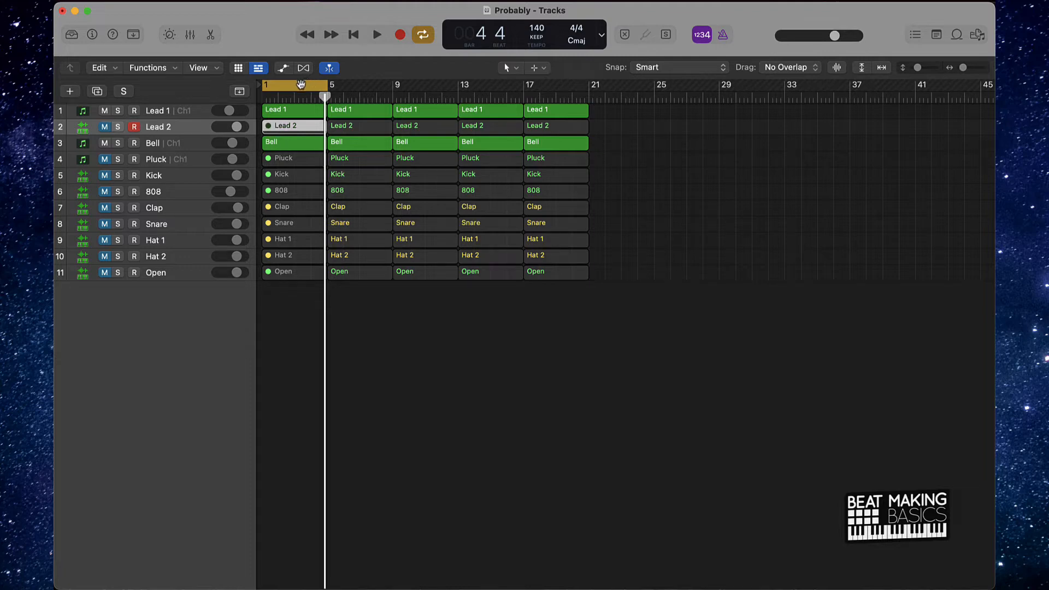
- Move the cycle range to bars 5 to 9 and audition Lead 2, then unmute the Pluck track in its place
{"action": "left_click_drag", "start_coordinate": [300, 84], "coordinate": [366, 84]}
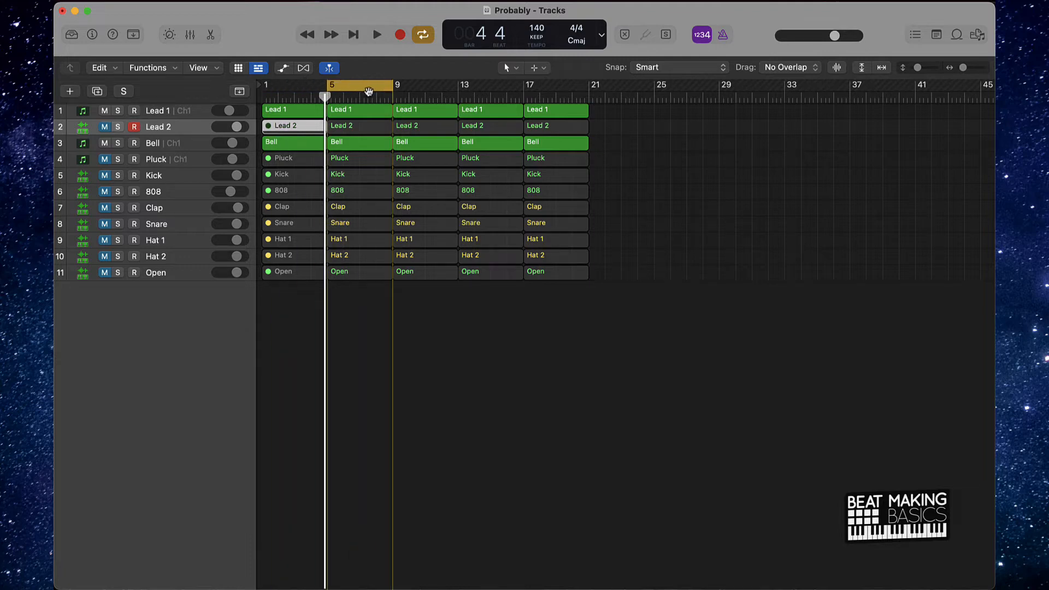
{"action": "left_click", "coordinate": [108, 128]}
{"action": "key", "text": "space"}
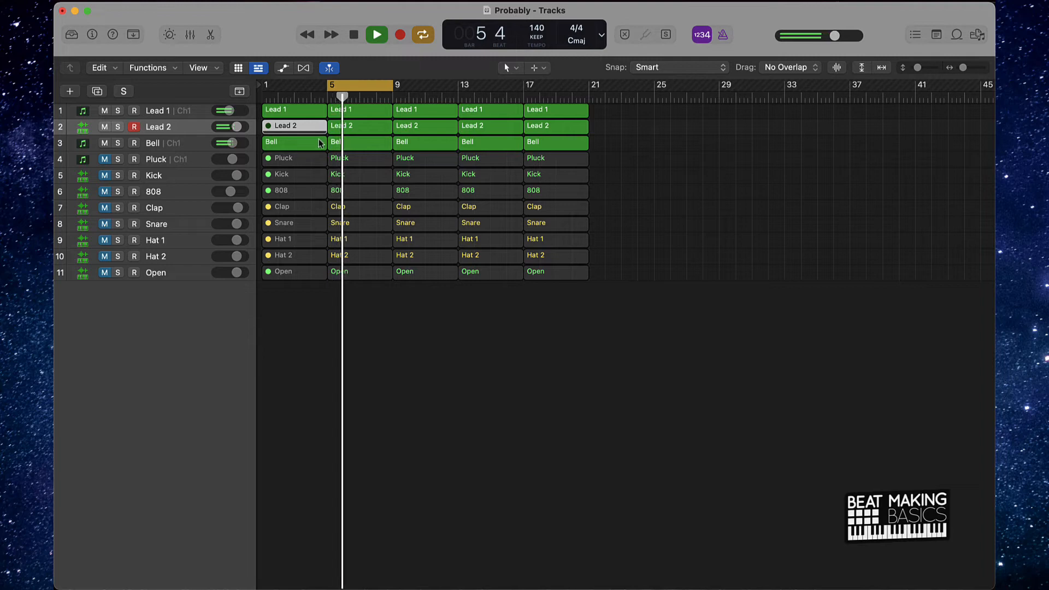
{"action": "left_click", "coordinate": [103, 127]}
{"action": "left_click", "coordinate": [105, 158]}
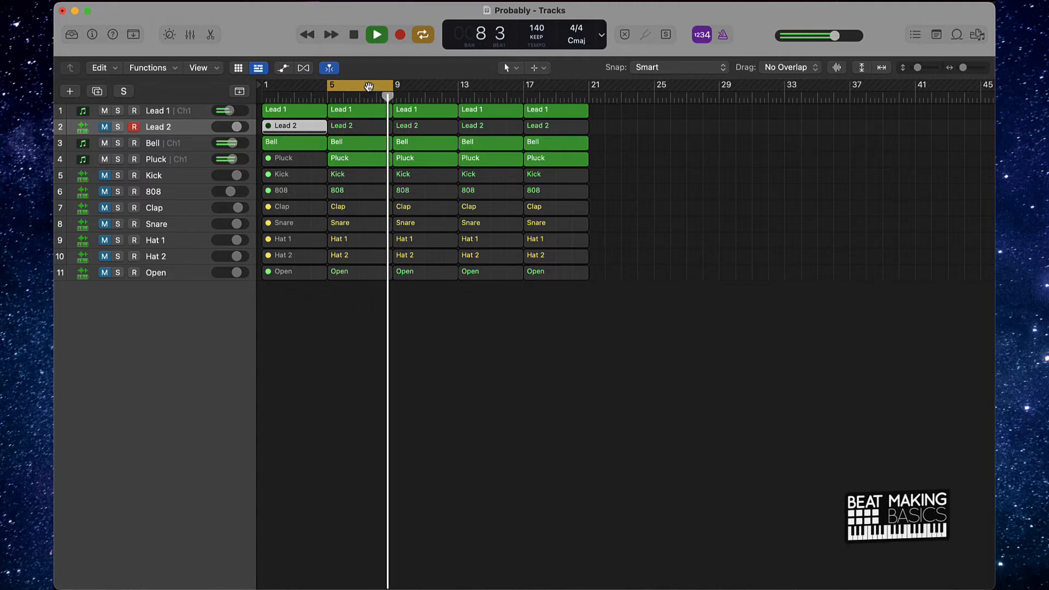
{"action": "key", "text": "space"}
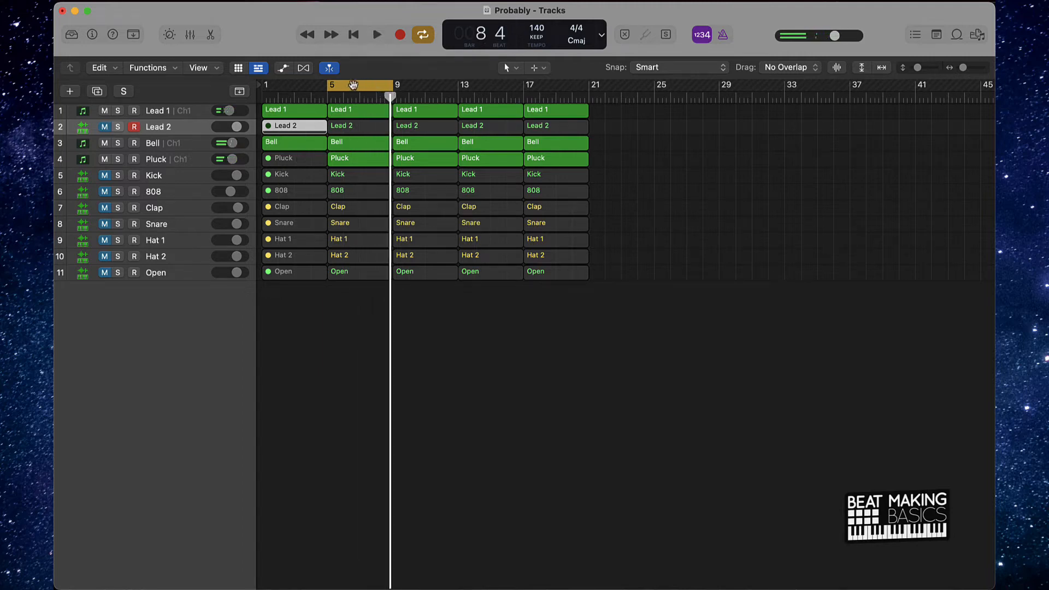
- Turn cycling off and play the first eight bars from the beginning
{"action": "left_click", "coordinate": [330, 89]}
{"action": "key", "text": "Return"}
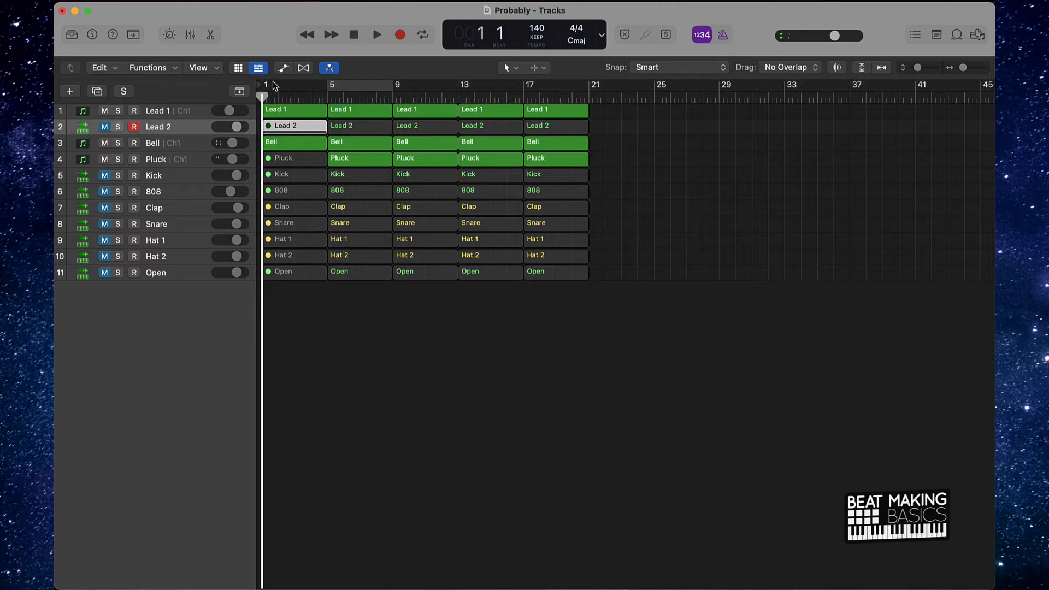
{"action": "key", "text": "space"}
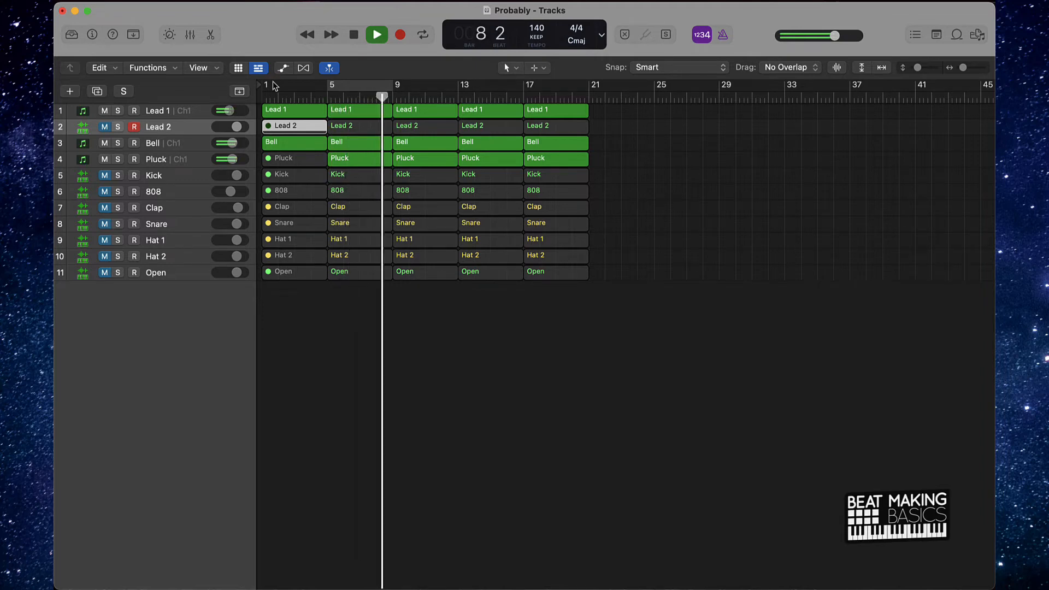
{"action": "key", "text": "space"}
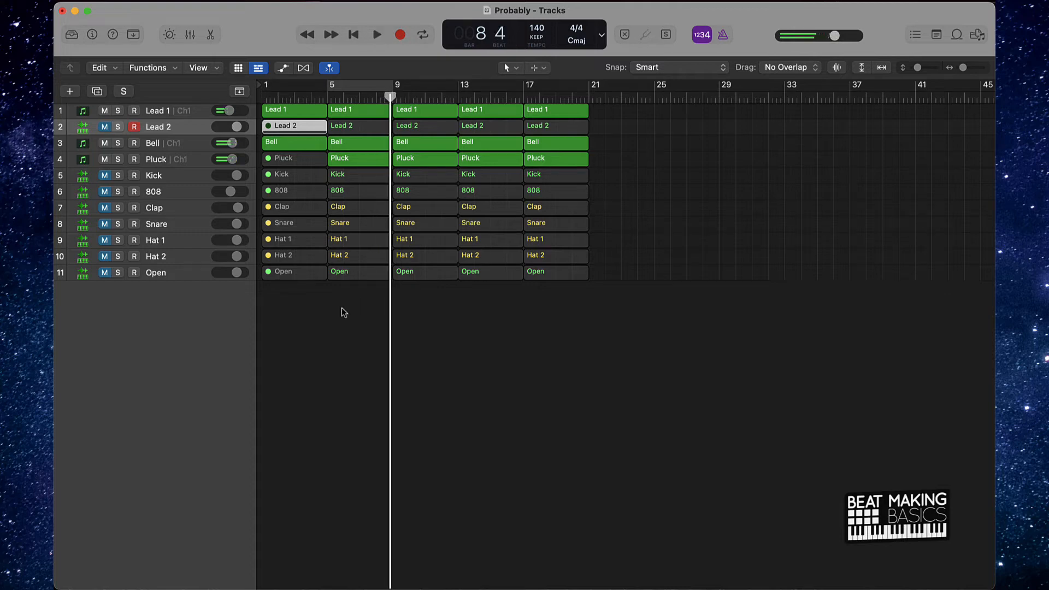
- Mute the bar 5 to 9 regions of Lead 2 and Kick through Open, and unmute all the tracks
{"action": "left_click_drag", "start_coordinate": [348, 310], "coordinate": [344, 181]}
{"action": "left_click", "coordinate": [360, 126]}
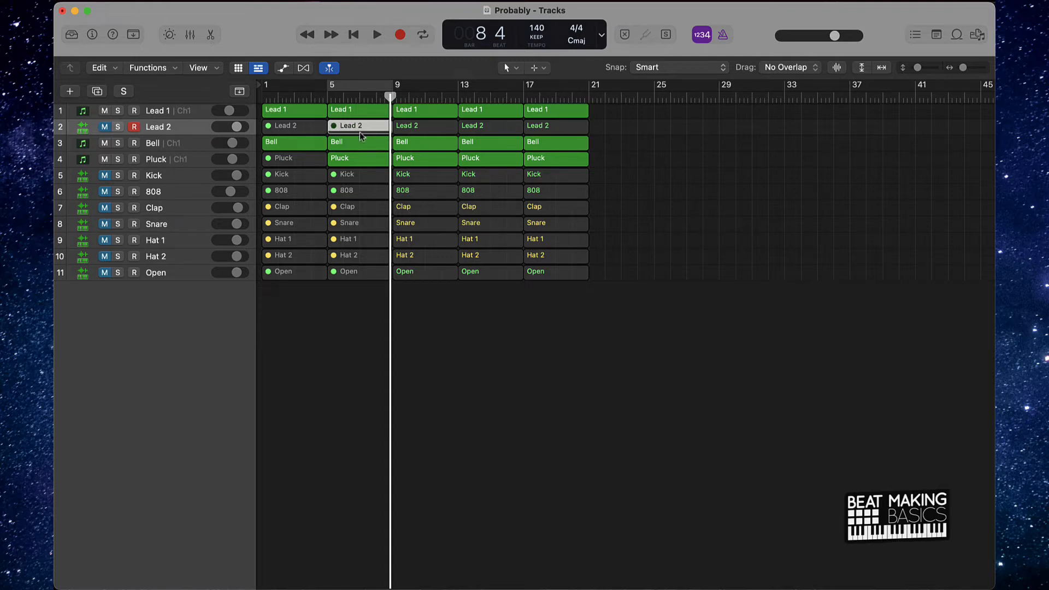
{"action": "left_click_drag", "start_coordinate": [105, 128], "coordinate": [105, 288]}
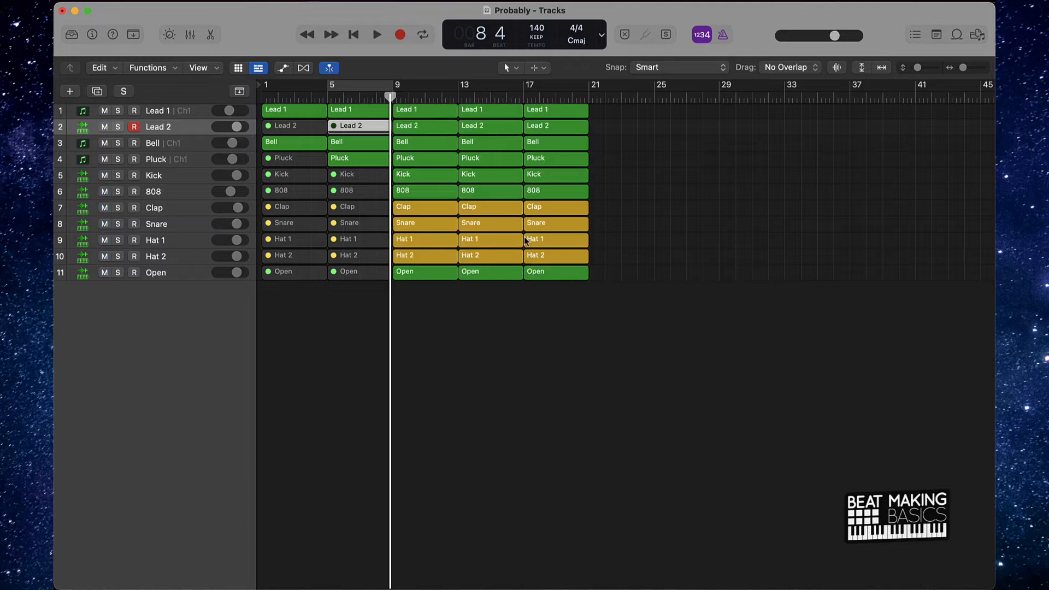
- Mute the Lead 2 region in bars 9 to 13
{"action": "left_click", "coordinate": [424, 126]}
{"action": "key", "text": "ctrl+m"}
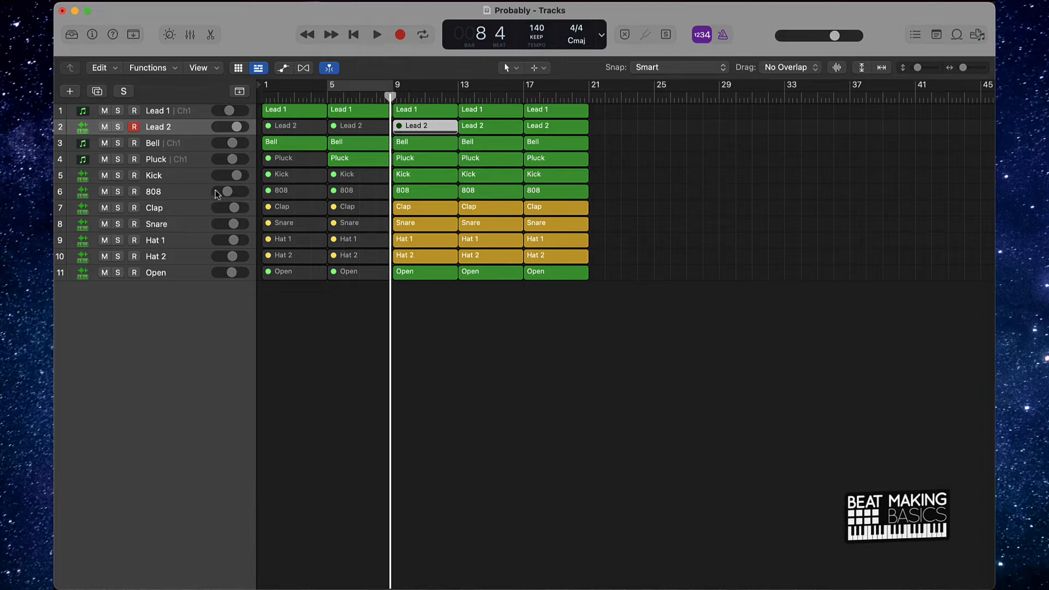
{"action": "left_click", "coordinate": [555, 335]}
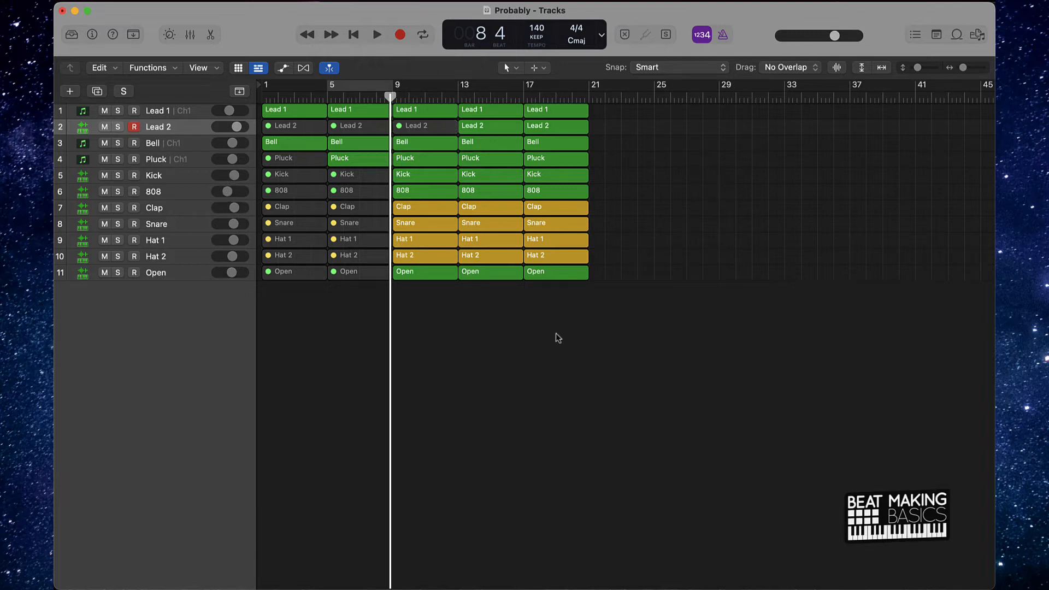
- Play the arrangement from bar 1 and repeat the bar 17 regions of all tracks through bar 33
{"action": "key", "text": "Return"}
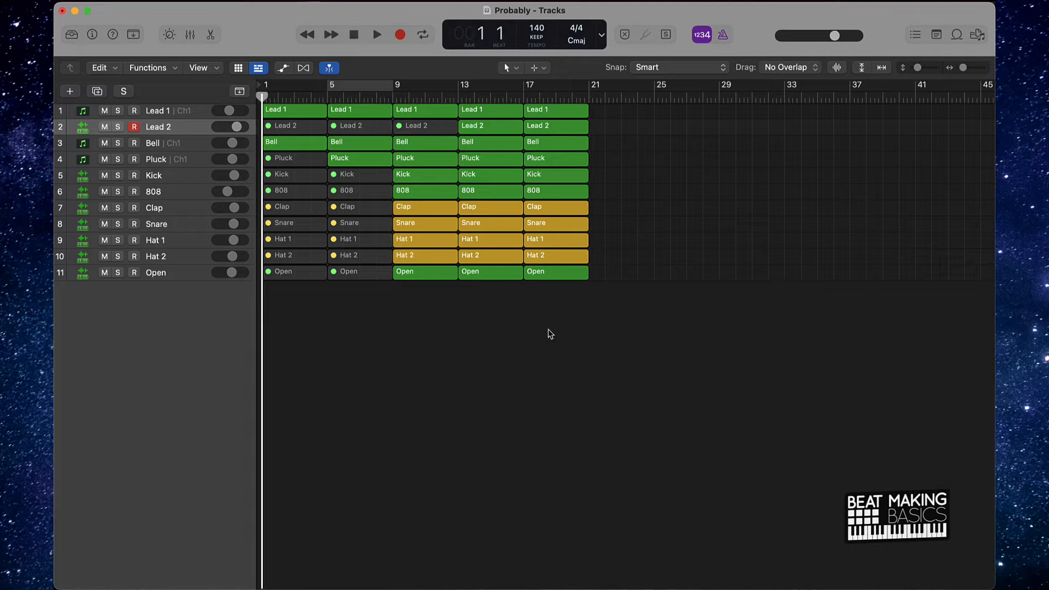
{"action": "key", "text": "space"}
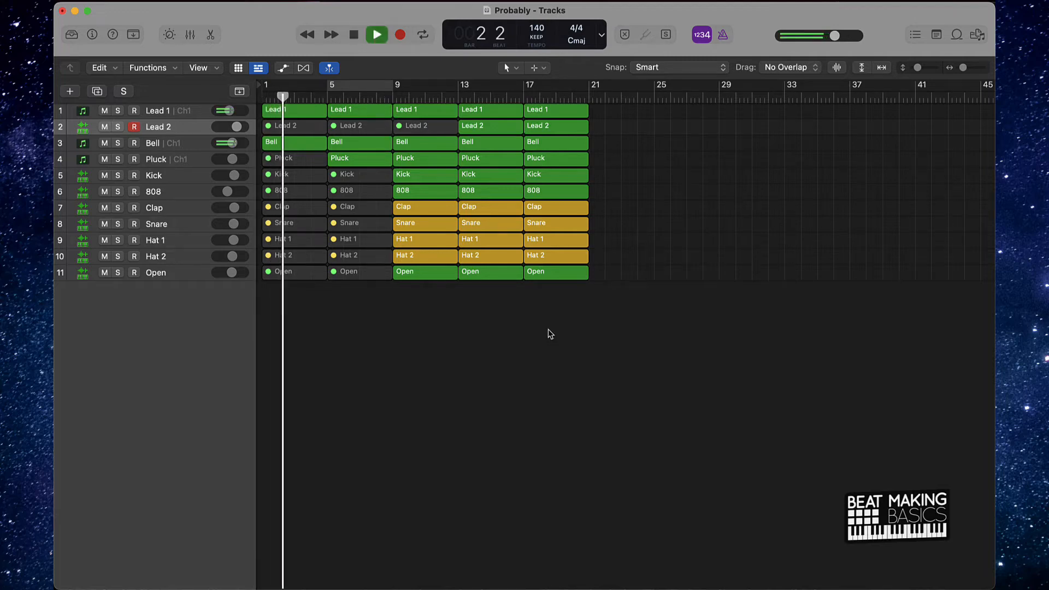
{"action": "left_click_drag", "start_coordinate": [548, 328], "coordinate": [579, 104]}
{"action": "key", "text": "super+r"}
{"action": "key", "text": "super+r"}
{"action": "key", "text": "super+r"}
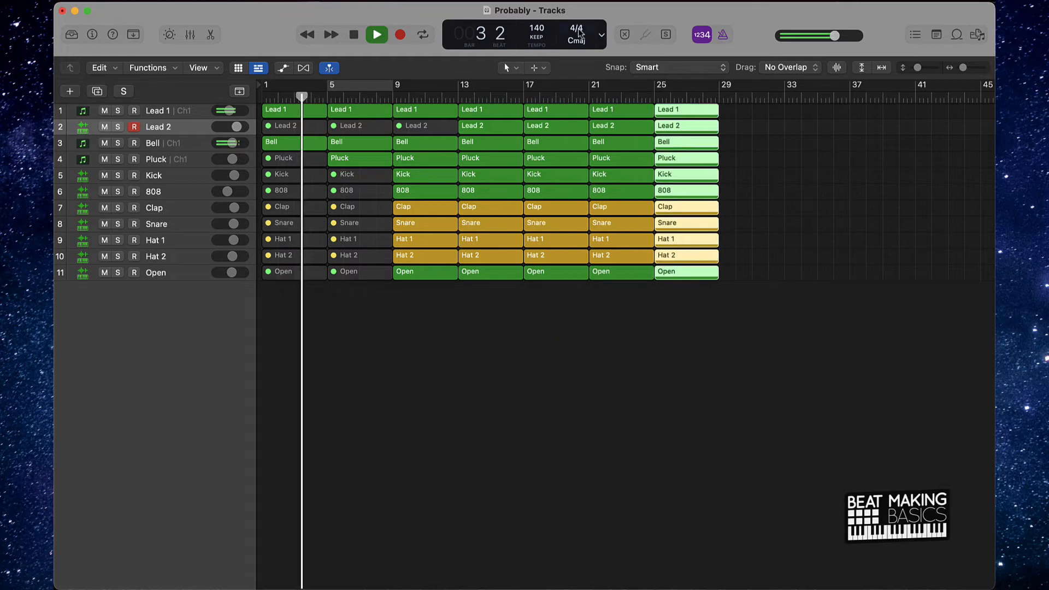
- Mute all regions from bar 17 to bar 33 and stop playback at bar 17
{"action": "left_click_drag", "start_coordinate": [551, 318], "coordinate": [850, 105]}
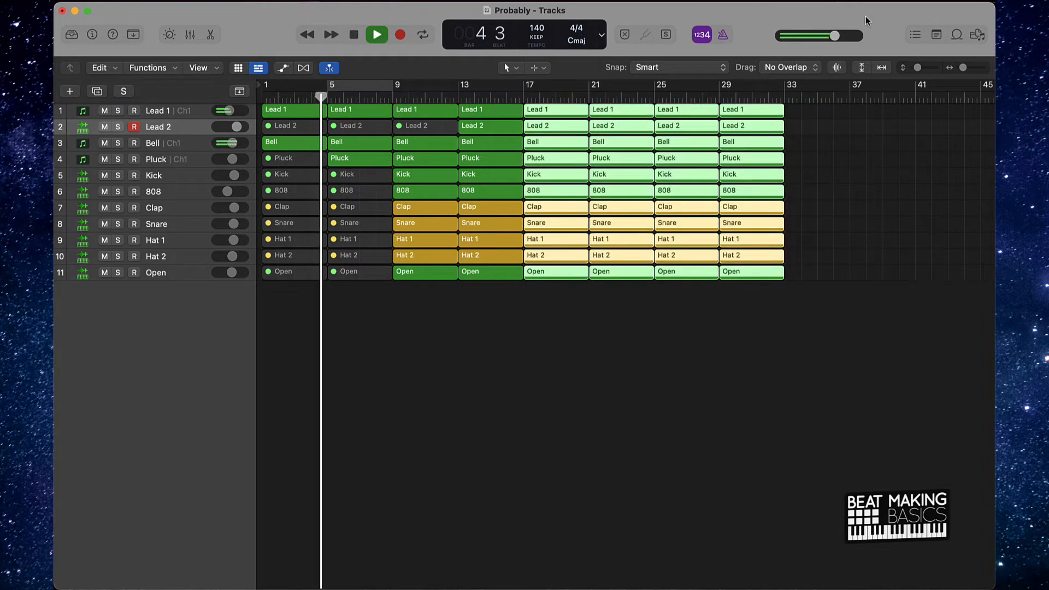
{"action": "key", "text": "ctrl+m"}
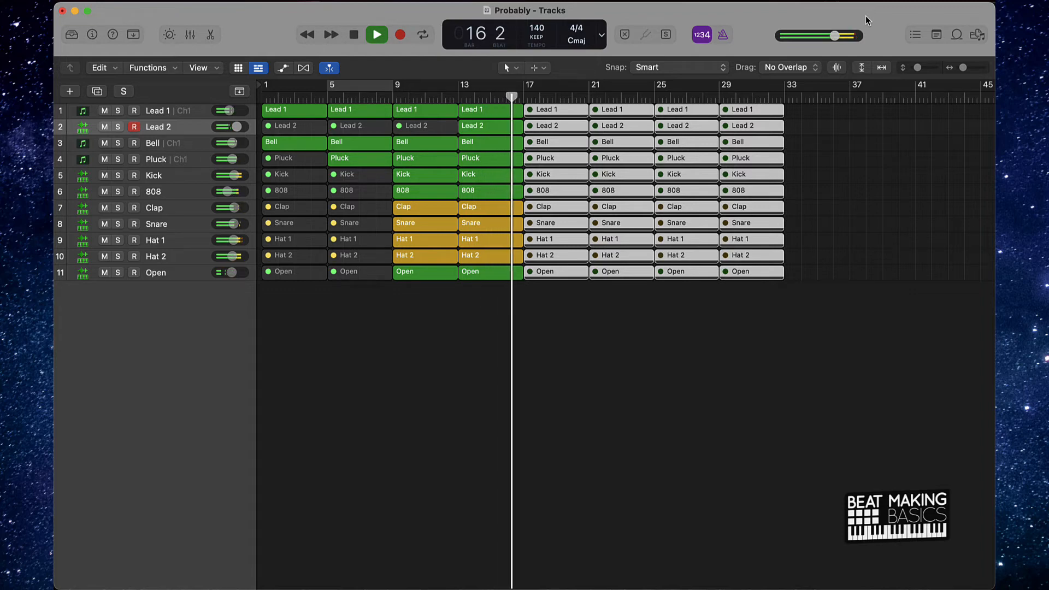
{"action": "key", "text": "space"}
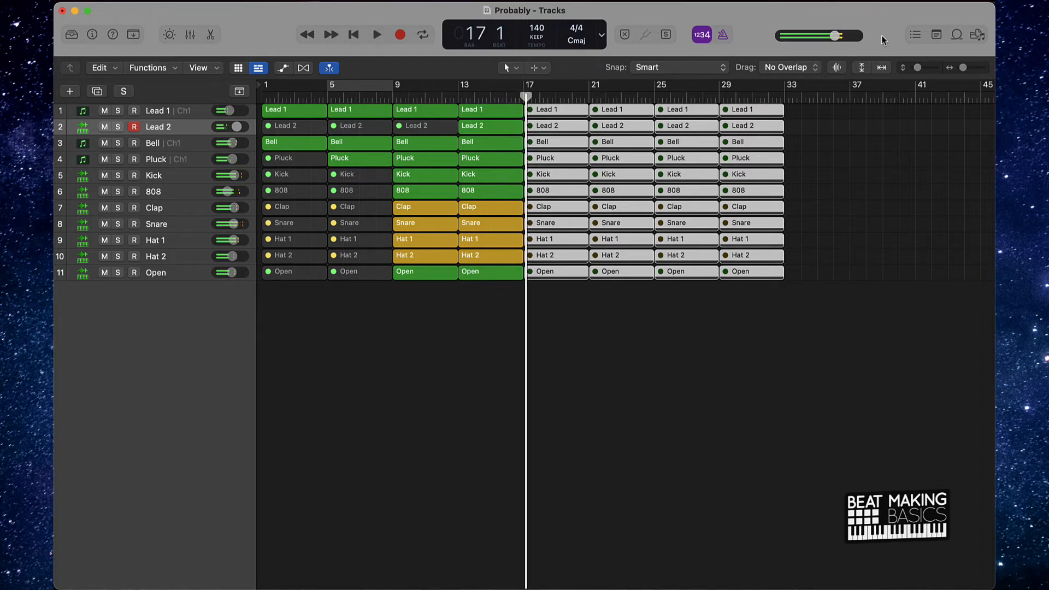
{"action": "left_click", "coordinate": [551, 340]}
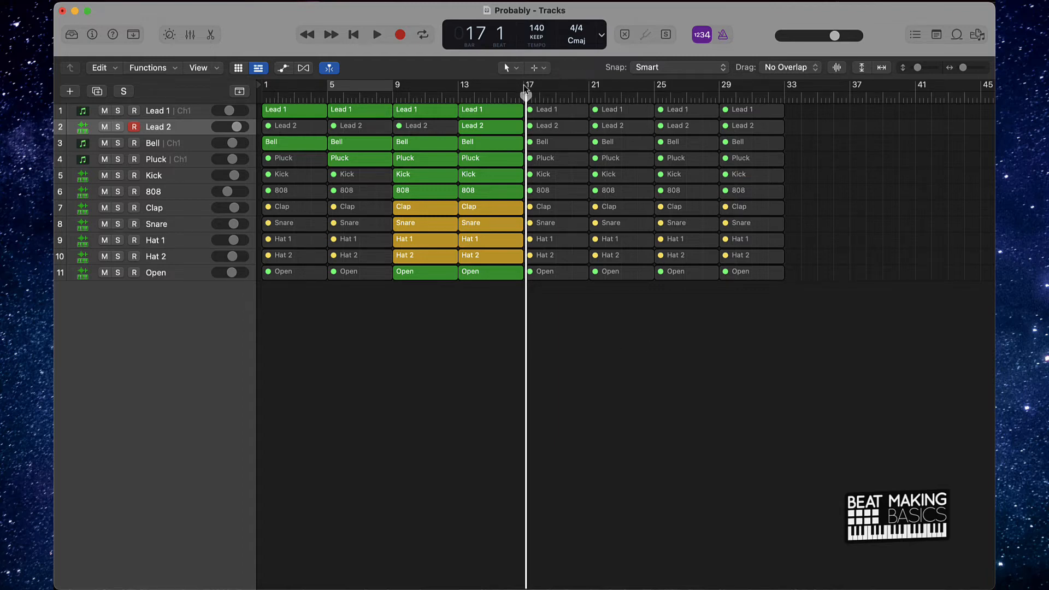
- Set the cycle range to bars 17 through 33 and unmute all the regions inside it
{"action": "left_click_drag", "start_coordinate": [525, 88], "coordinate": [785, 92]}
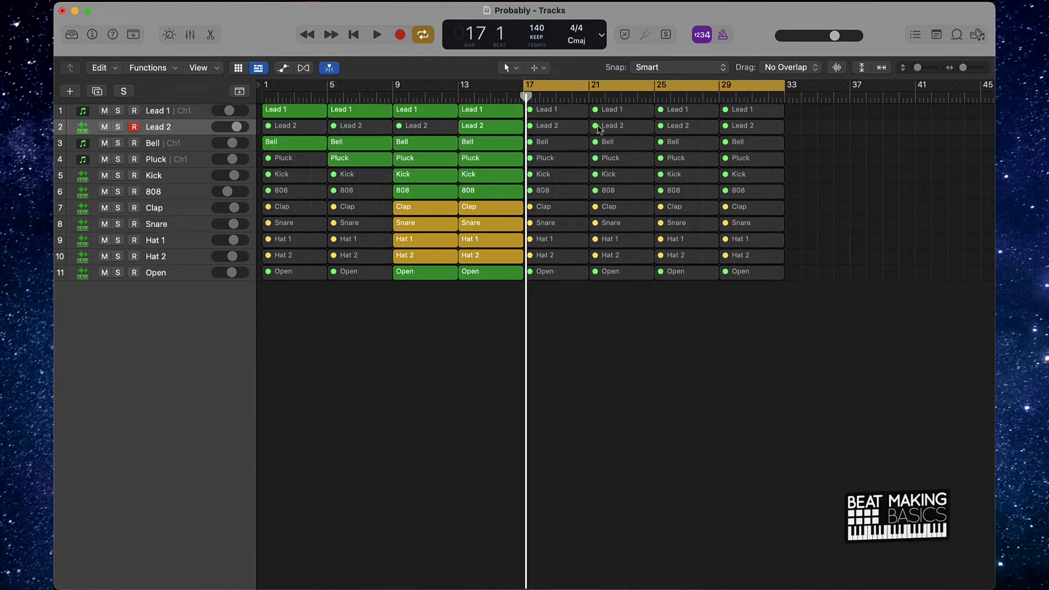
{"action": "left_click_drag", "start_coordinate": [551, 337], "coordinate": [822, 26]}
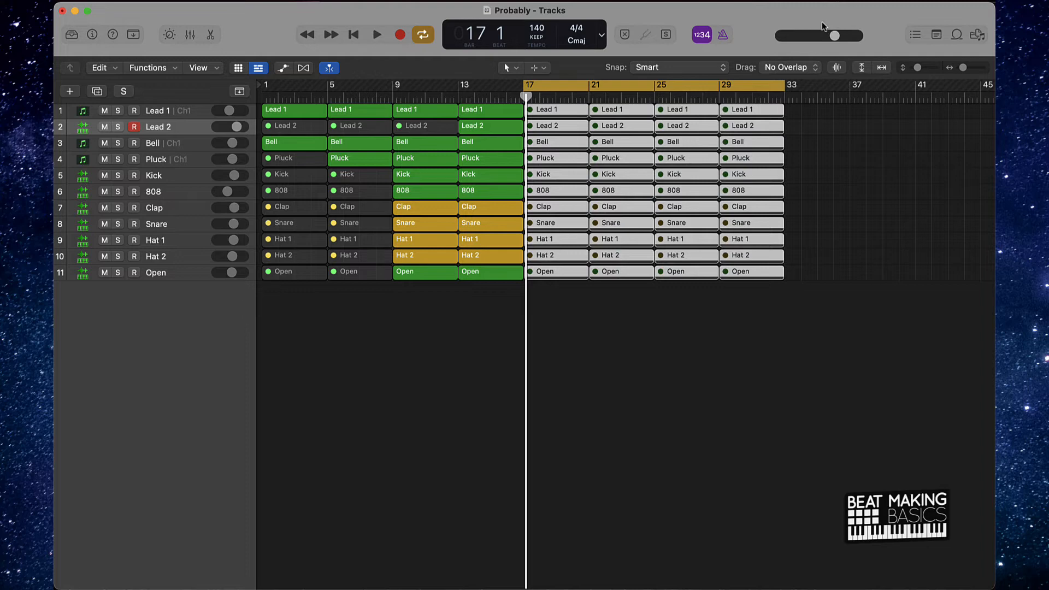
{"action": "key", "text": "ctrl+m"}
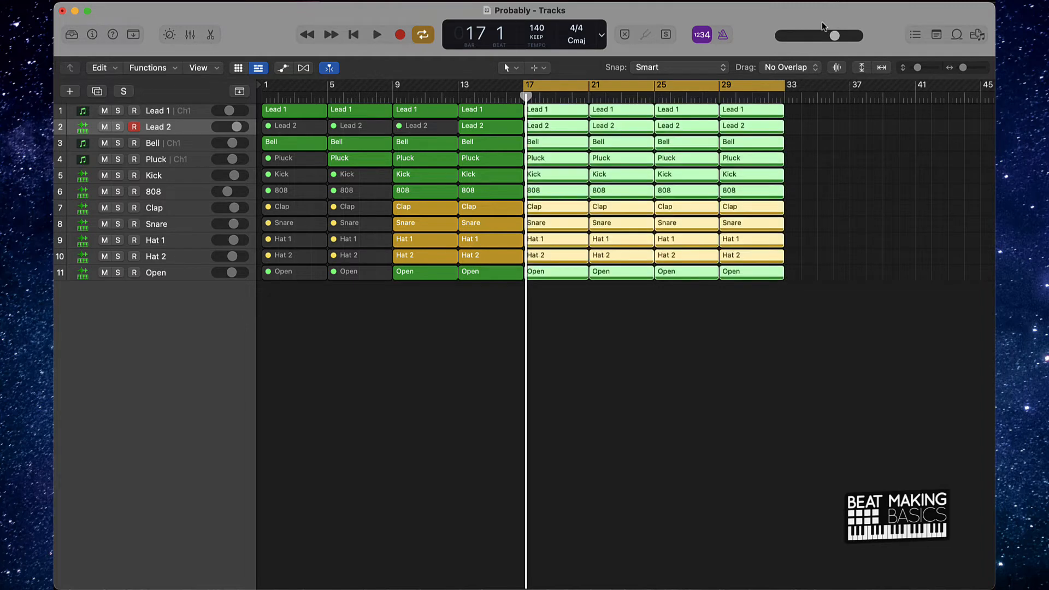
{"action": "left_click", "coordinate": [638, 320]}
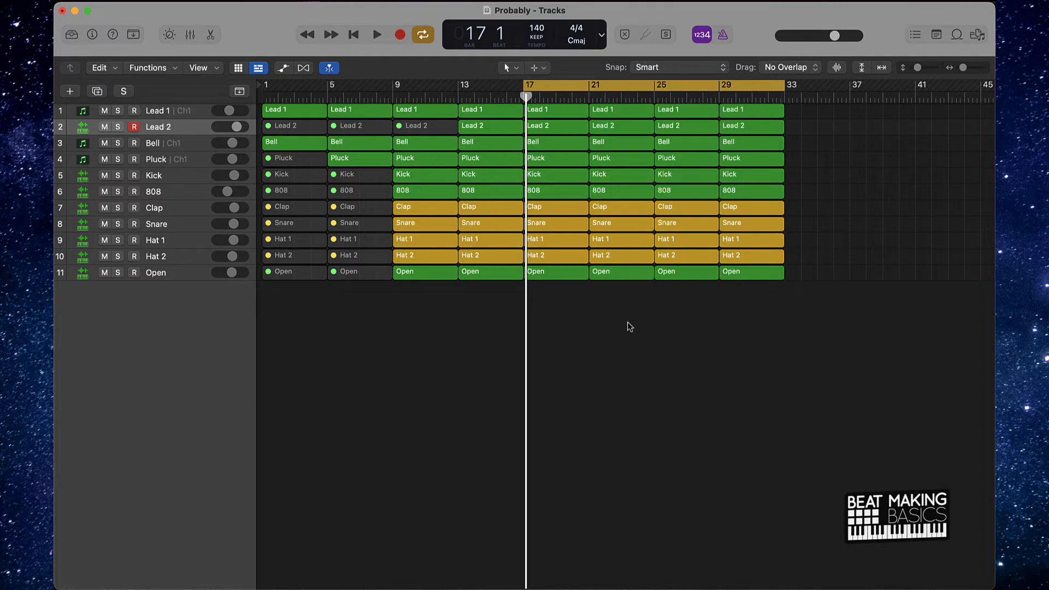
- Mute the Kick regions from bar 17 to 25 and the Pluck regions from bar 17 to 33
{"action": "left_click", "coordinate": [614, 174], "text": "shift"}
{"action": "key", "text": "ctrl+m"}
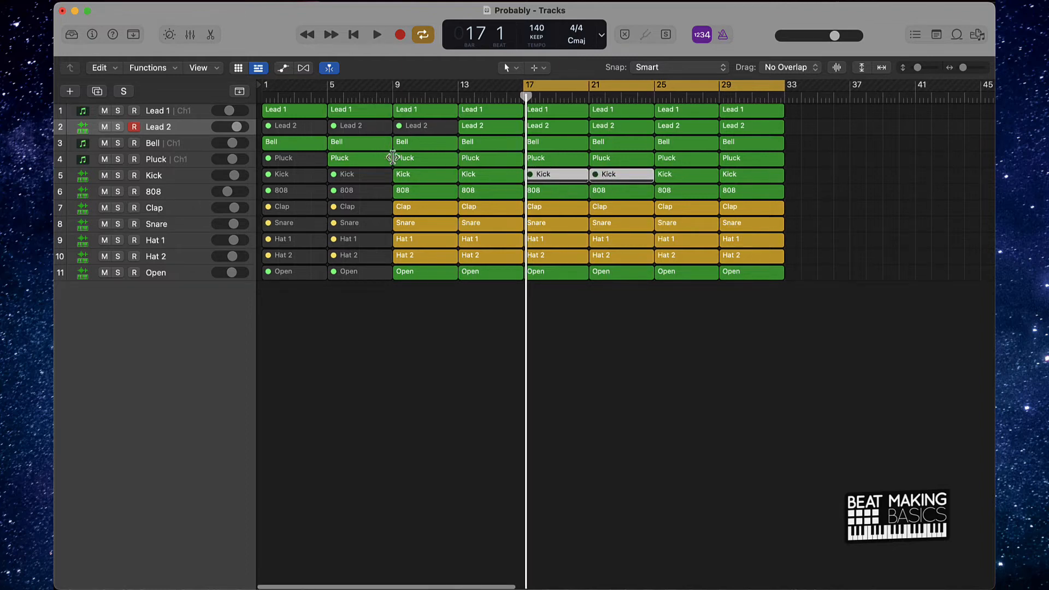
{"action": "left_click", "coordinate": [561, 162]}
{"action": "left_click", "coordinate": [672, 159]}
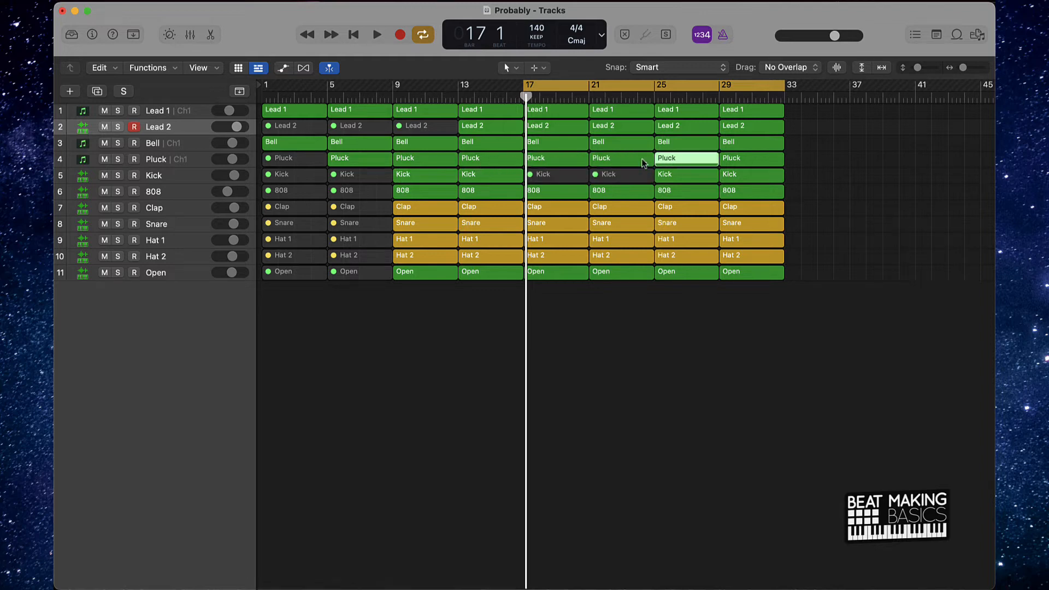
{"action": "left_click", "coordinate": [609, 161], "text": "shift"}
{"action": "left_click", "coordinate": [553, 164], "text": "shift"}
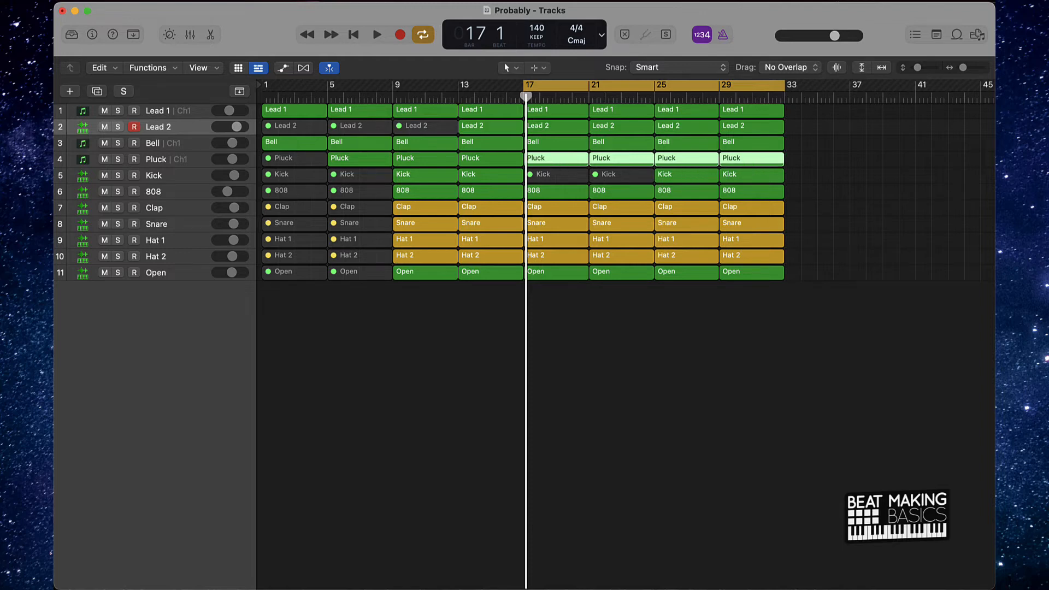
{"action": "key", "text": "ctrl+m"}
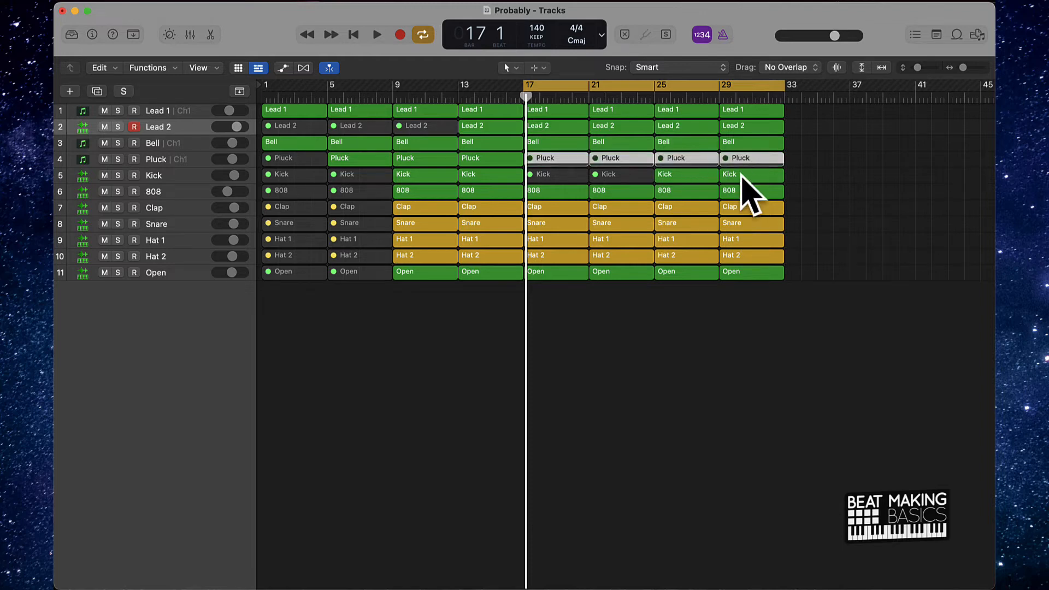
{"action": "left_click", "coordinate": [616, 328]}
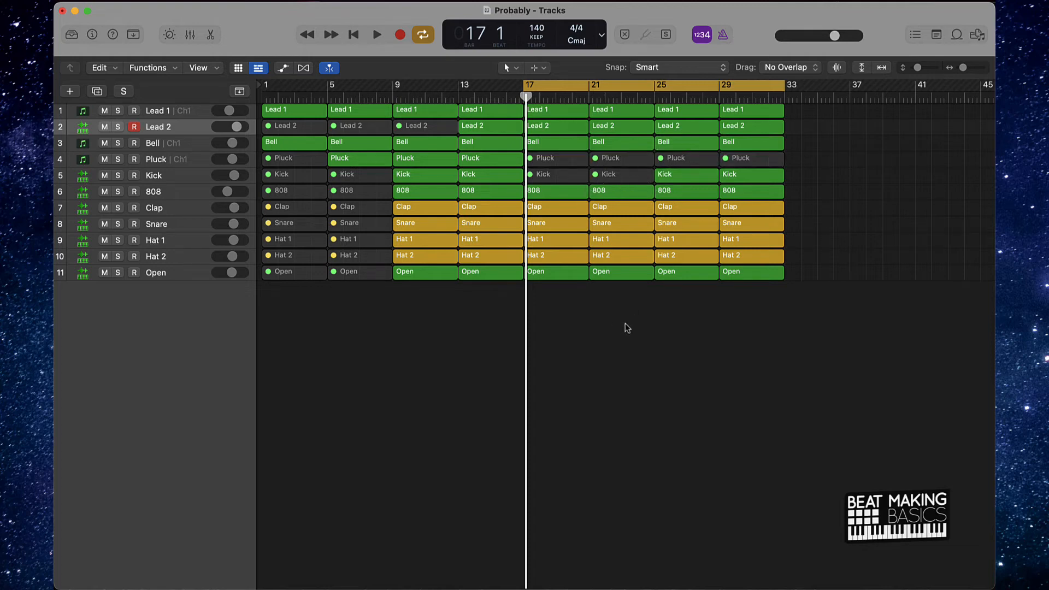
- Mute the Lead 2 regions from bar 17 to 25 and the Lead 1 regions from bar 25 to 33
{"action": "left_click", "coordinate": [604, 127], "text": "shift"}
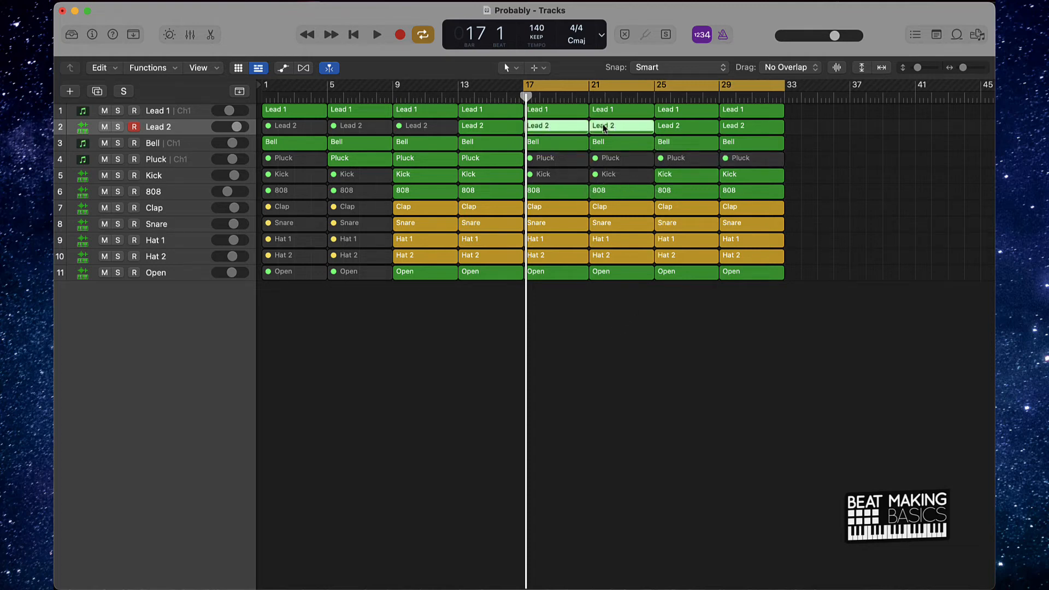
{"action": "key", "text": "ctrl+m"}
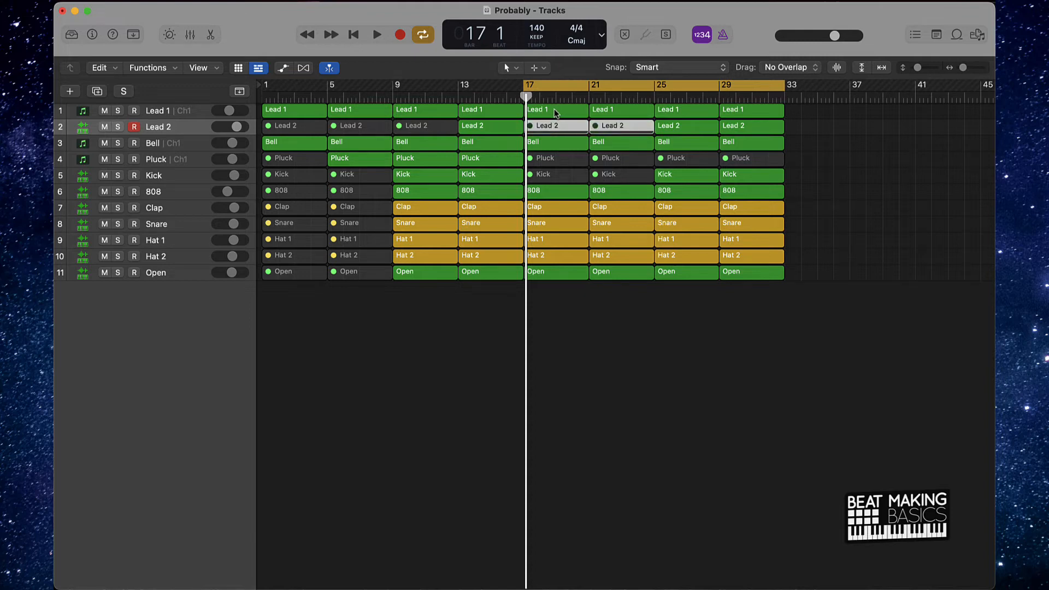
{"action": "left_click", "coordinate": [689, 111]}
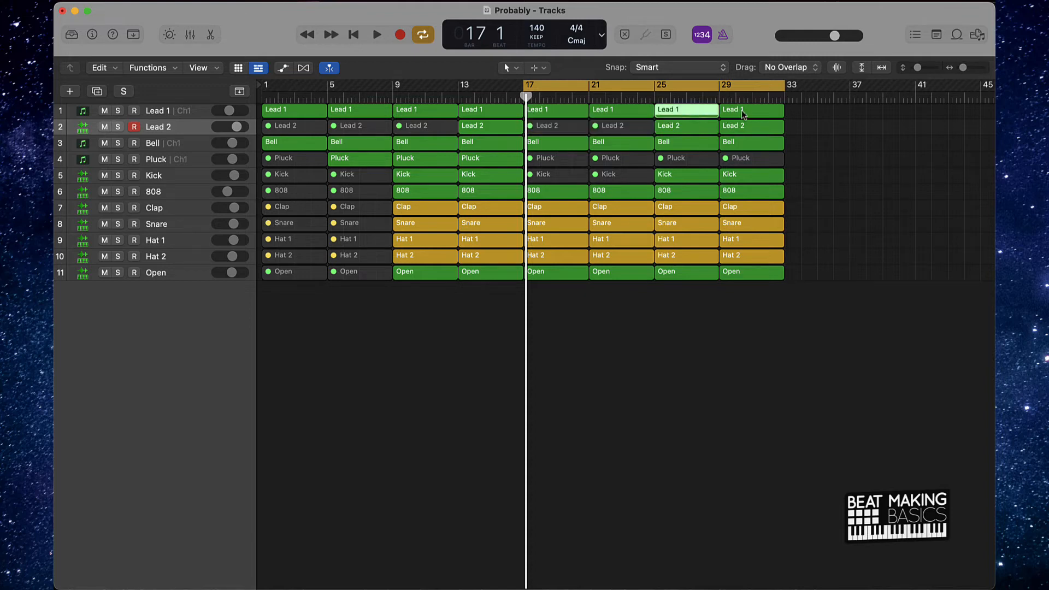
{"action": "left_click", "coordinate": [744, 111], "text": "shift"}
{"action": "key", "text": "ctrl+m"}
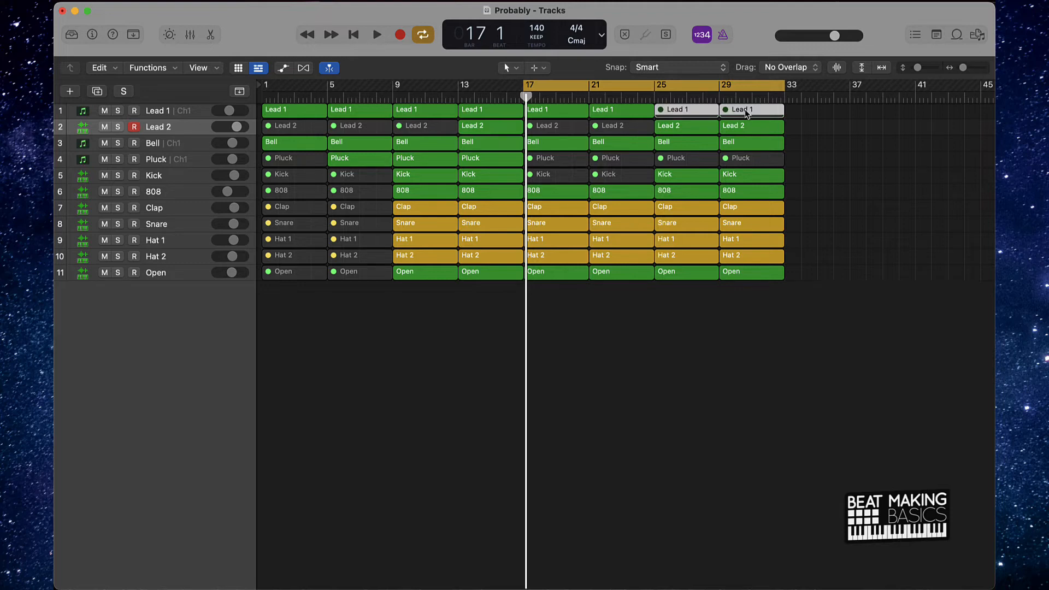
- Play the arrangement from bar 17, extend the cycle range back to bar 9, and stop playback after it loops
{"action": "key", "text": "space"}
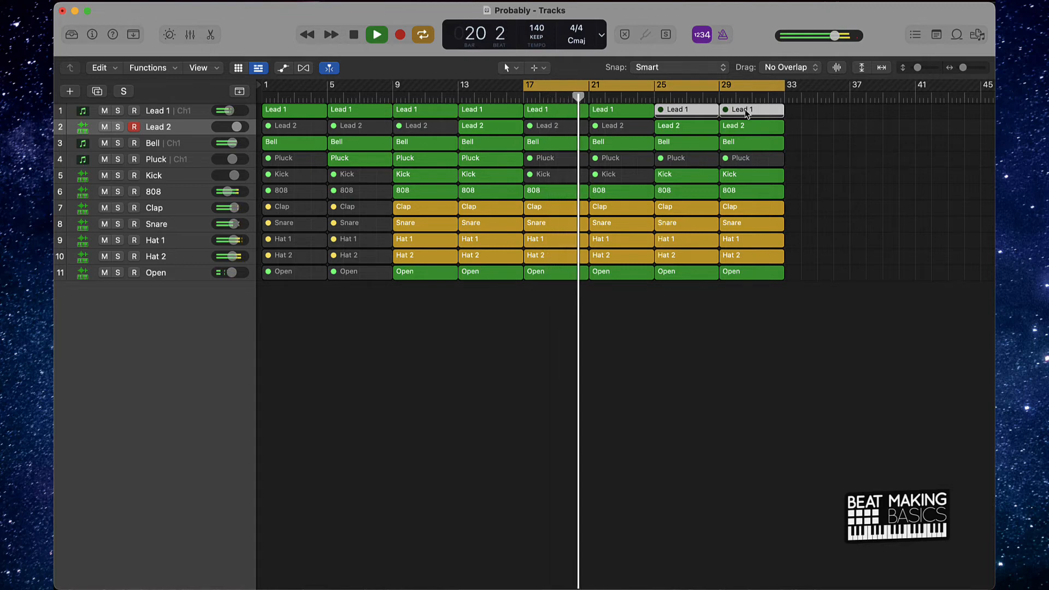
{"action": "left_click", "coordinate": [553, 230]}
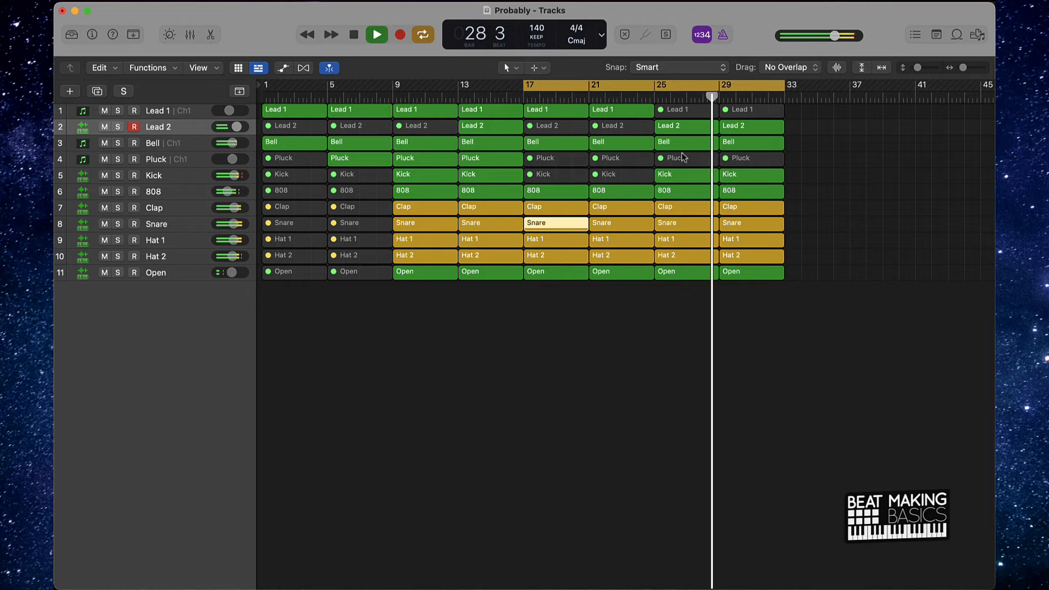
{"action": "left_click_drag", "start_coordinate": [524, 90], "coordinate": [397, 93]}
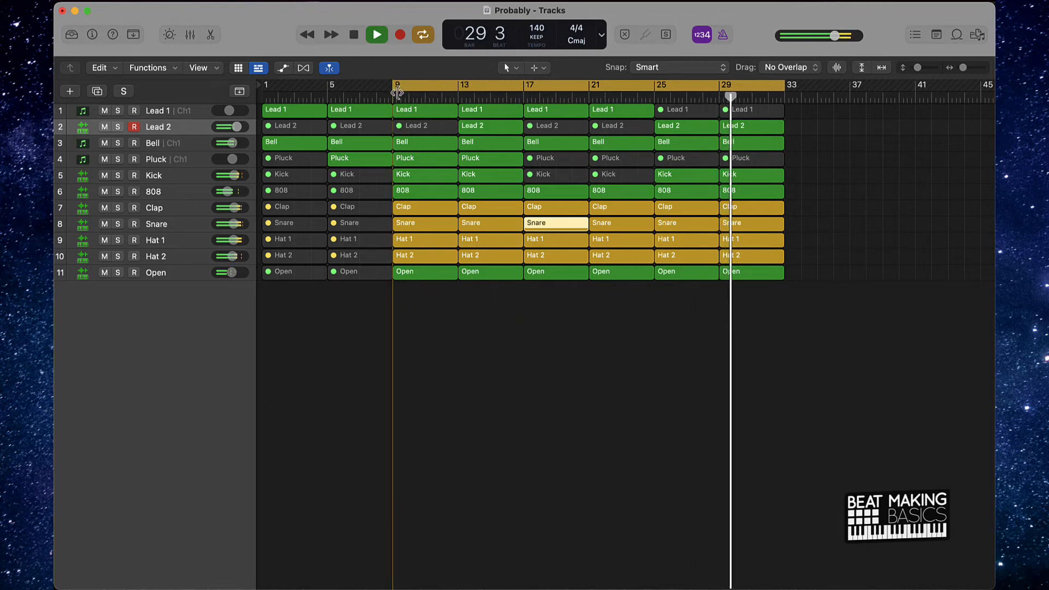
{"action": "left_click", "coordinate": [662, 314]}
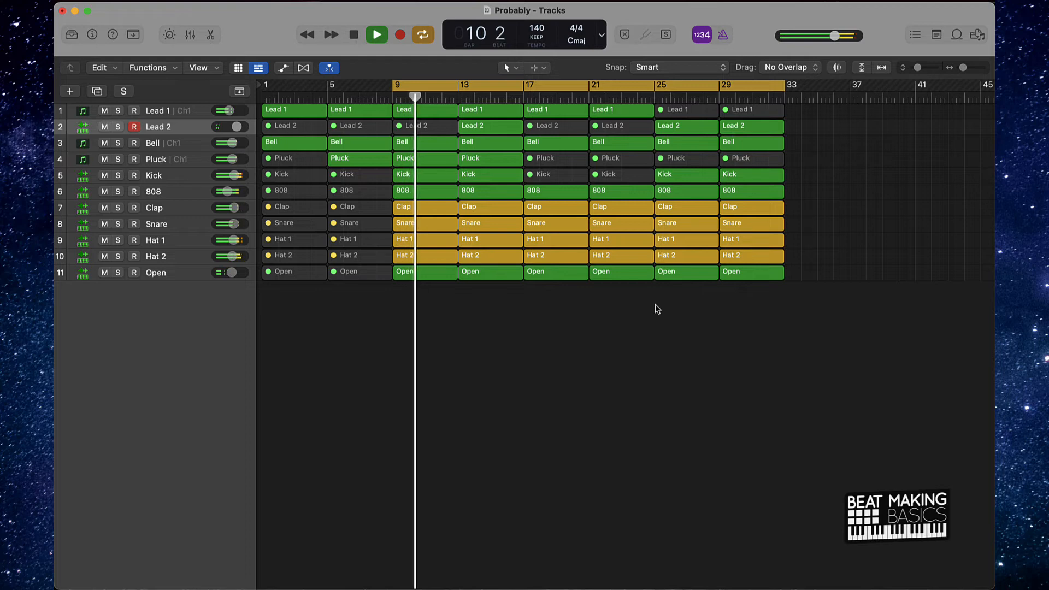
{"action": "key", "text": "space"}
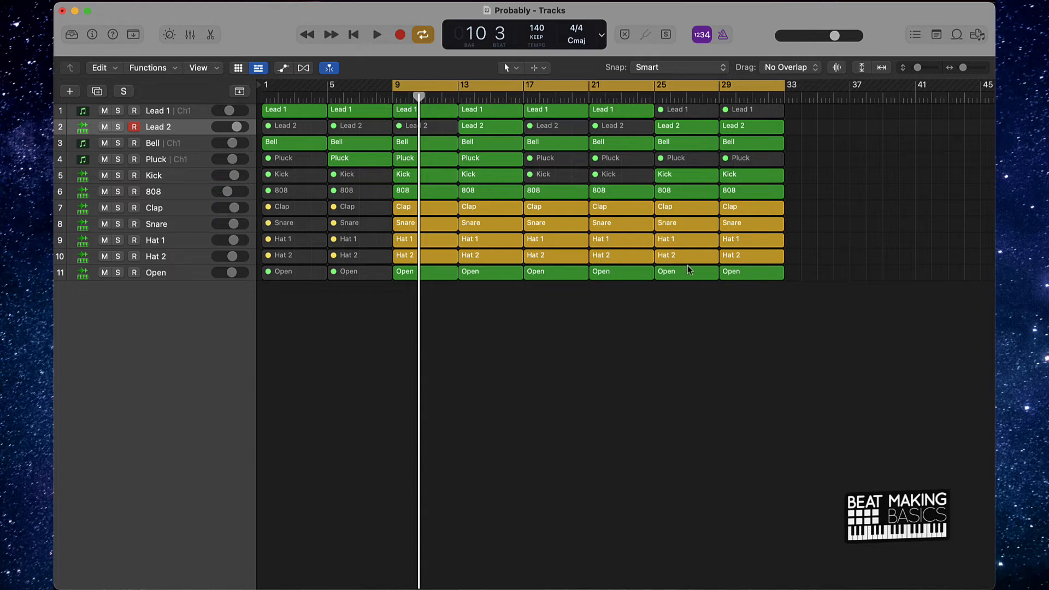
- Open the Hat 1 region at bar 29 in the Step Sequencer and show its Step On/Off values
{"action": "scroll", "coordinate": [718, 299], "scroll_direction": "up", "scroll_amount": 5}
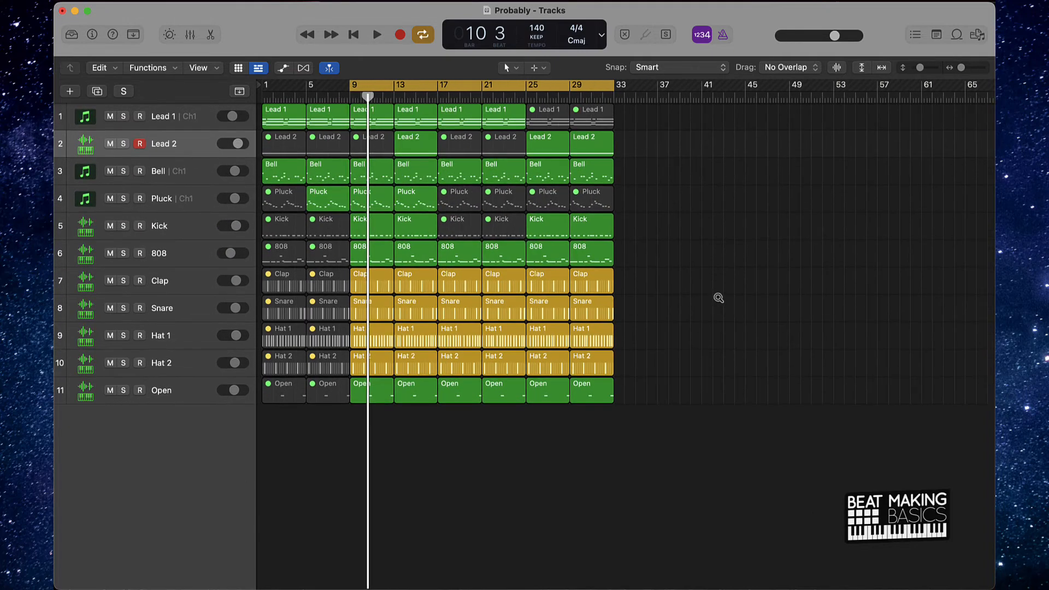
{"action": "scroll", "coordinate": [715, 296], "scroll_direction": "right", "scroll_amount": 5}
{"action": "scroll", "coordinate": [715, 296], "scroll_direction": "left", "scroll_amount": 2}
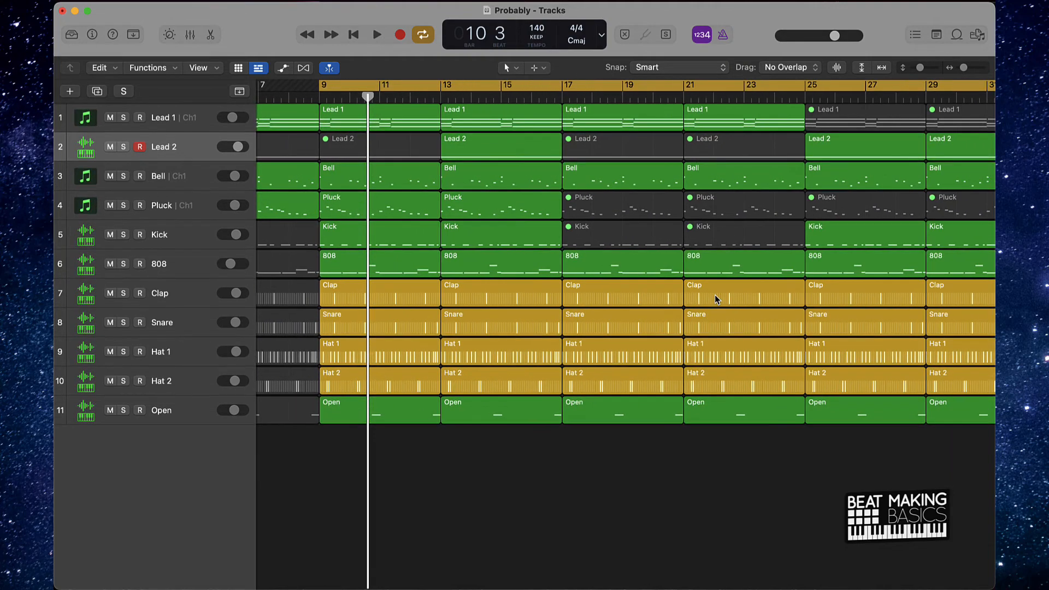
{"action": "scroll", "coordinate": [715, 296], "scroll_direction": "up", "scroll_amount": 1}
{"action": "scroll", "coordinate": [715, 295], "scroll_direction": "left", "scroll_amount": 4}
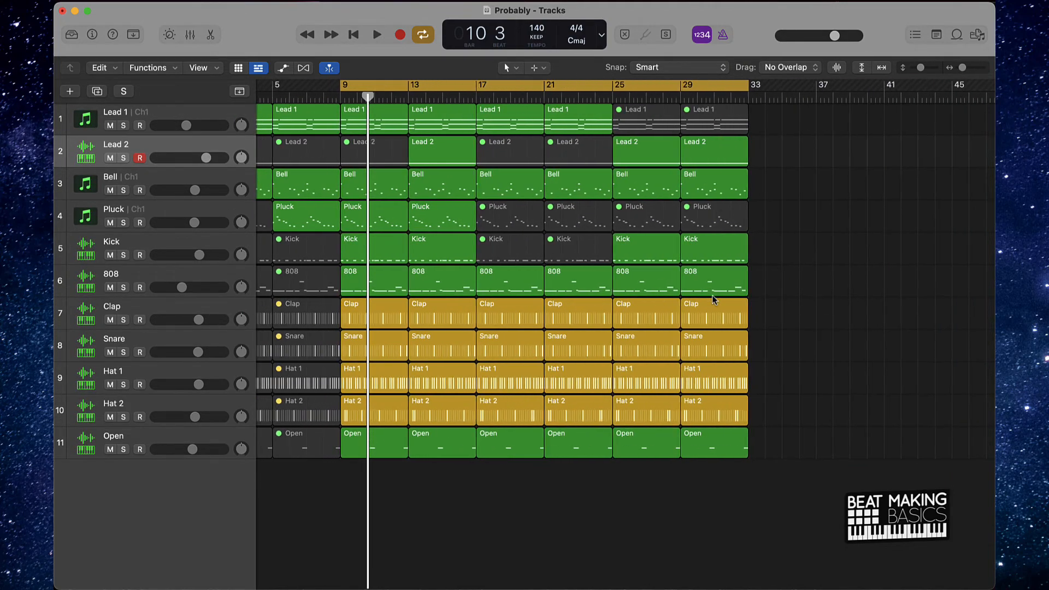
{"action": "left_click", "coordinate": [732, 380]}
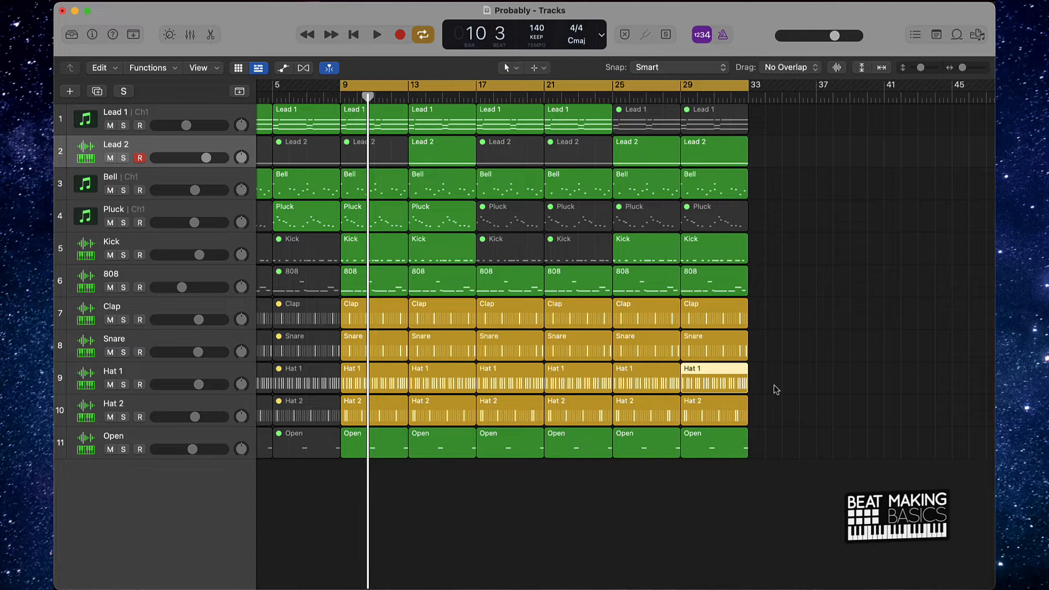
{"action": "double_click", "coordinate": [719, 384]}
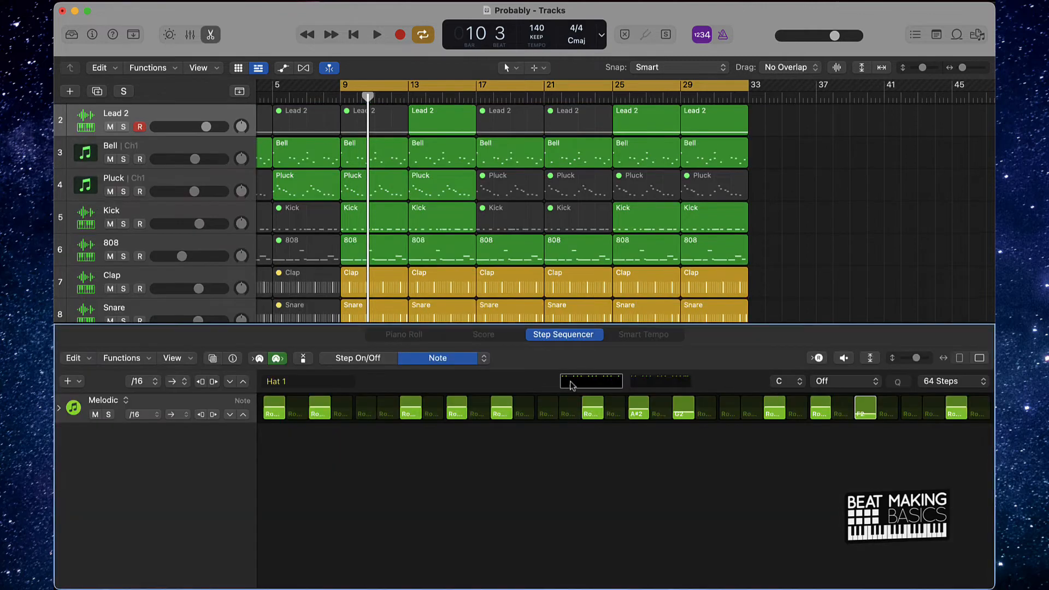
{"action": "left_click", "coordinate": [352, 360]}
- Delete the Hat 1 region at bar 29, set the cycle range to bars 29 through 33, and select the Hat 1 track
{"action": "scroll", "coordinate": [796, 249], "scroll_direction": "down", "scroll_amount": 3}
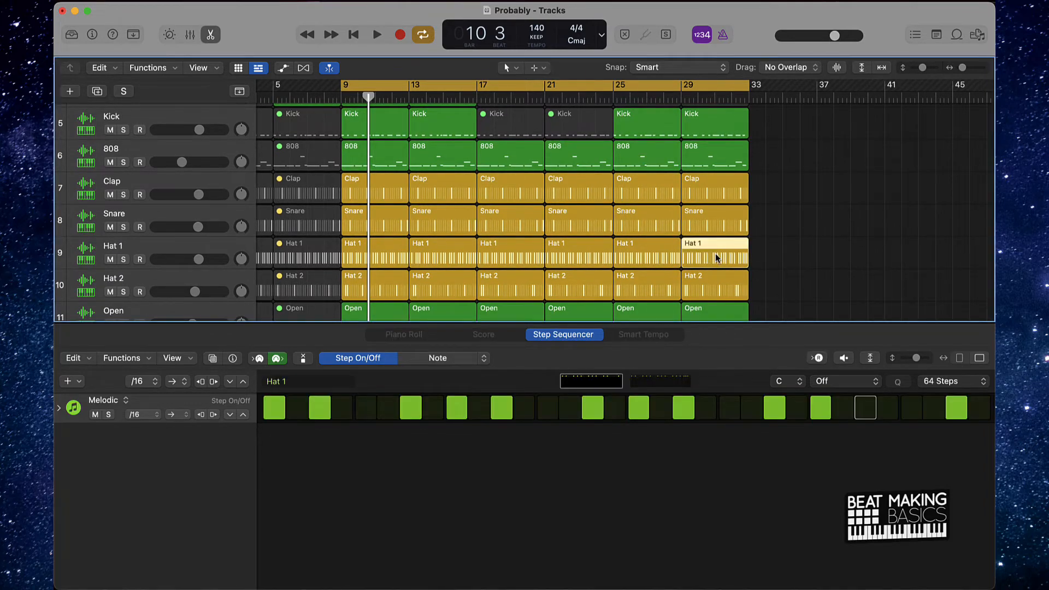
{"action": "key", "text": "Delete"}
{"action": "left_click", "coordinate": [697, 84]}
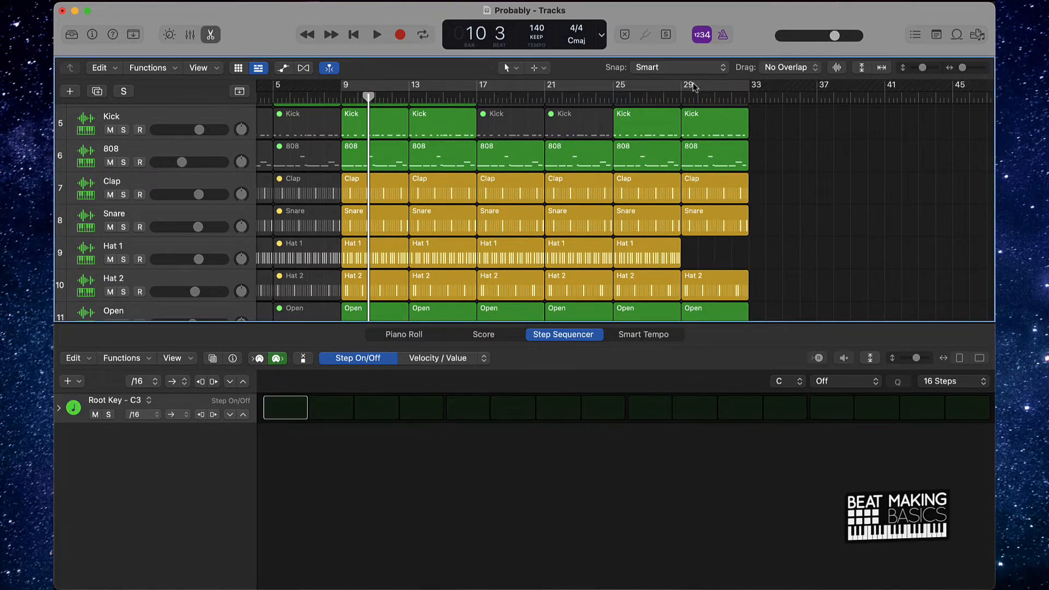
{"action": "left_click_drag", "start_coordinate": [681, 87], "coordinate": [749, 87]}
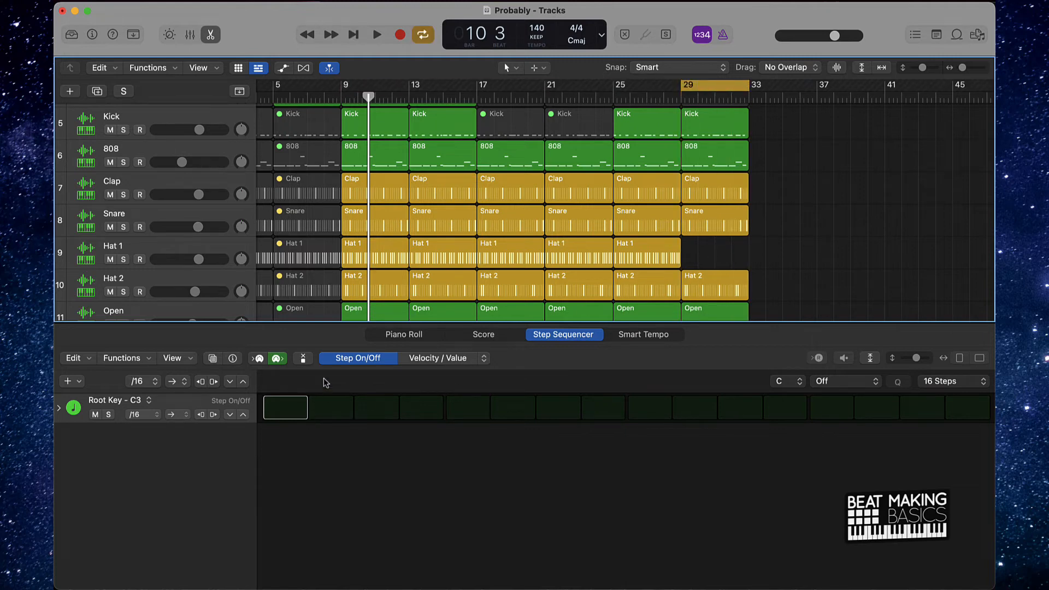
{"action": "left_click", "coordinate": [268, 417]}
{"action": "left_click", "coordinate": [283, 419]}
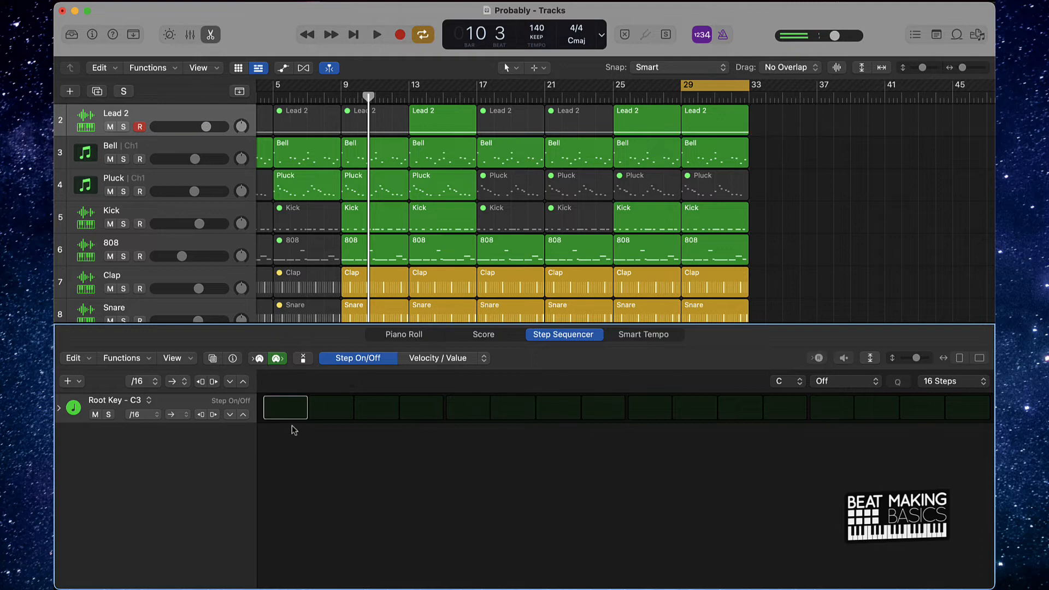
{"action": "scroll", "coordinate": [159, 219], "scroll_direction": "down", "scroll_amount": 4}
{"action": "left_click", "coordinate": [157, 222]}
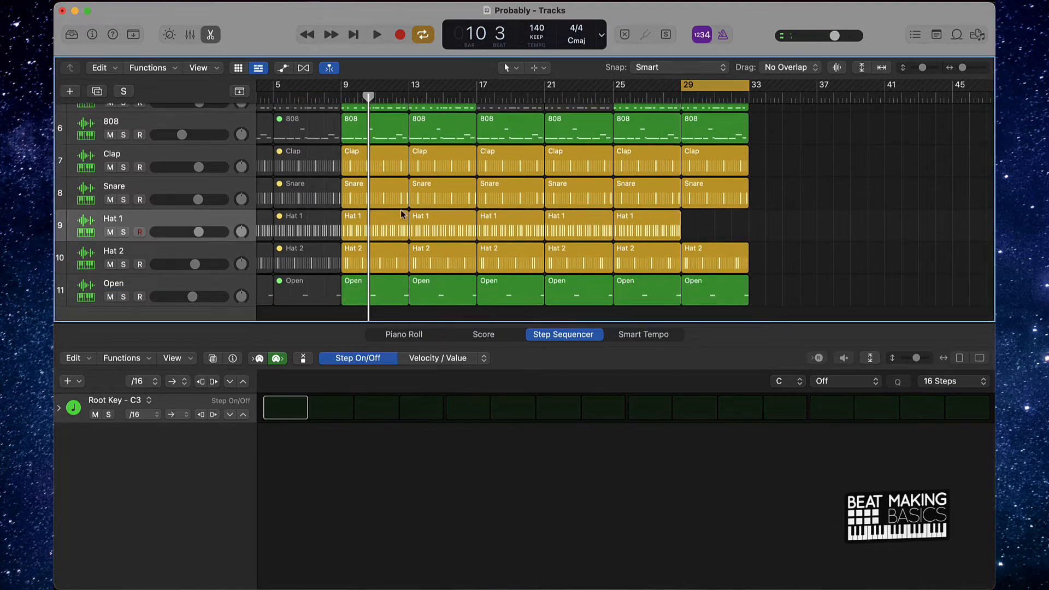
- Create a new Hat 1 pattern at bar 29 by turning on every other step across its 16 steps
{"action": "left_click", "coordinate": [306, 412]}
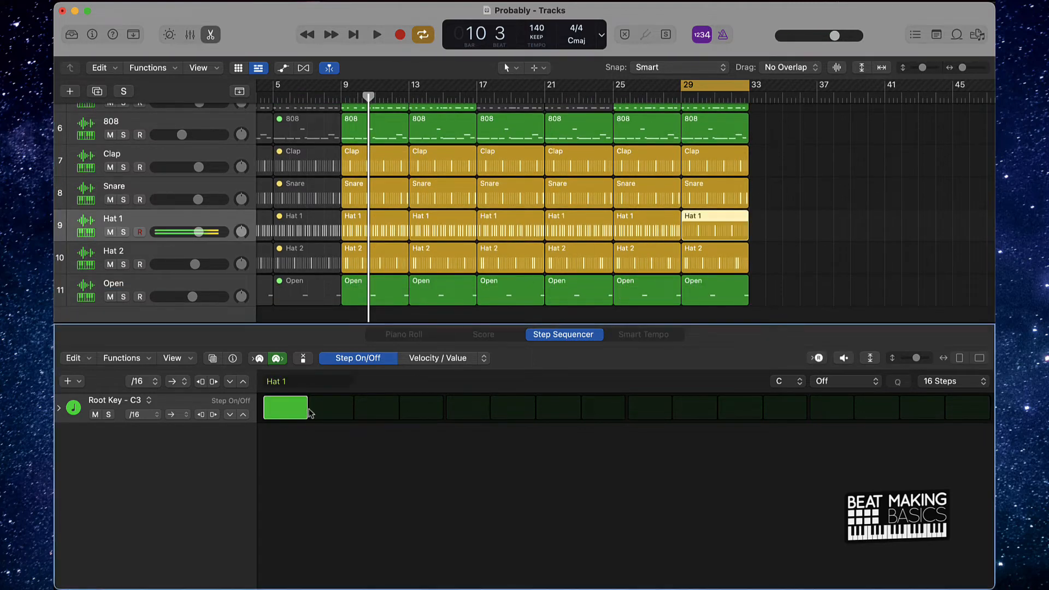
{"action": "left_click", "coordinate": [376, 412]}
{"action": "left_click", "coordinate": [449, 412]}
{"action": "left_click", "coordinate": [555, 412]}
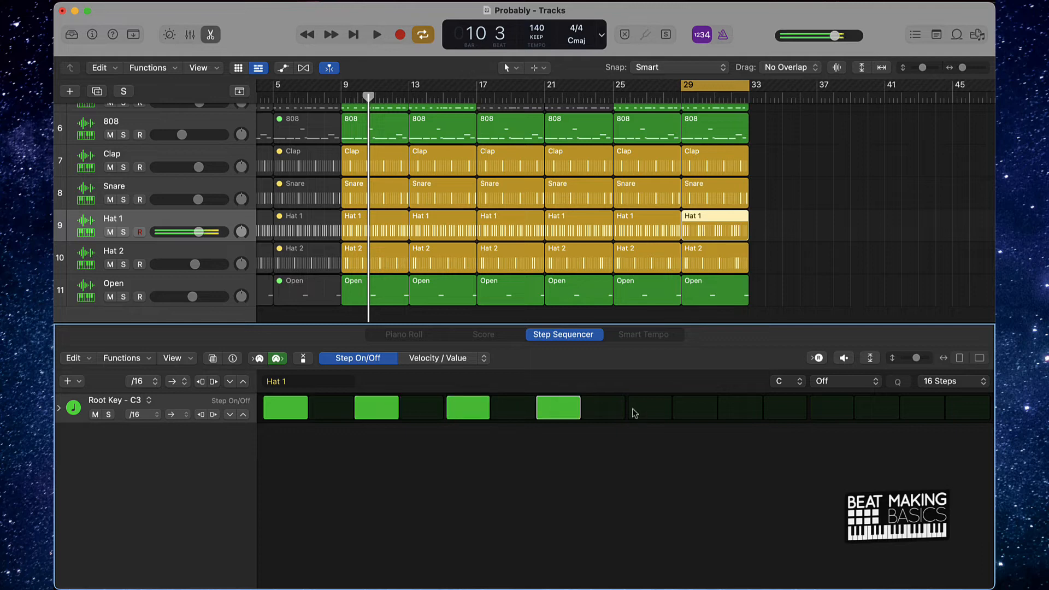
{"action": "left_click", "coordinate": [728, 415]}
{"action": "left_click", "coordinate": [829, 416]}
{"action": "left_click", "coordinate": [920, 416]}
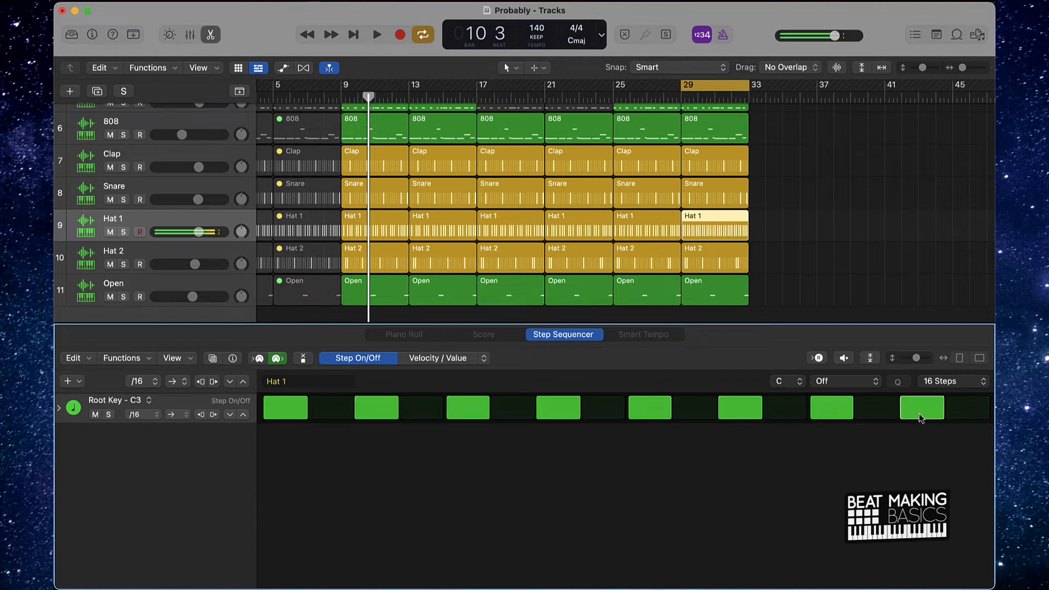
- Set the length of the new Hat 1 pattern to 64 steps
{"action": "left_click", "coordinate": [970, 386]}
{"action": "left_click", "coordinate": [749, 490]}
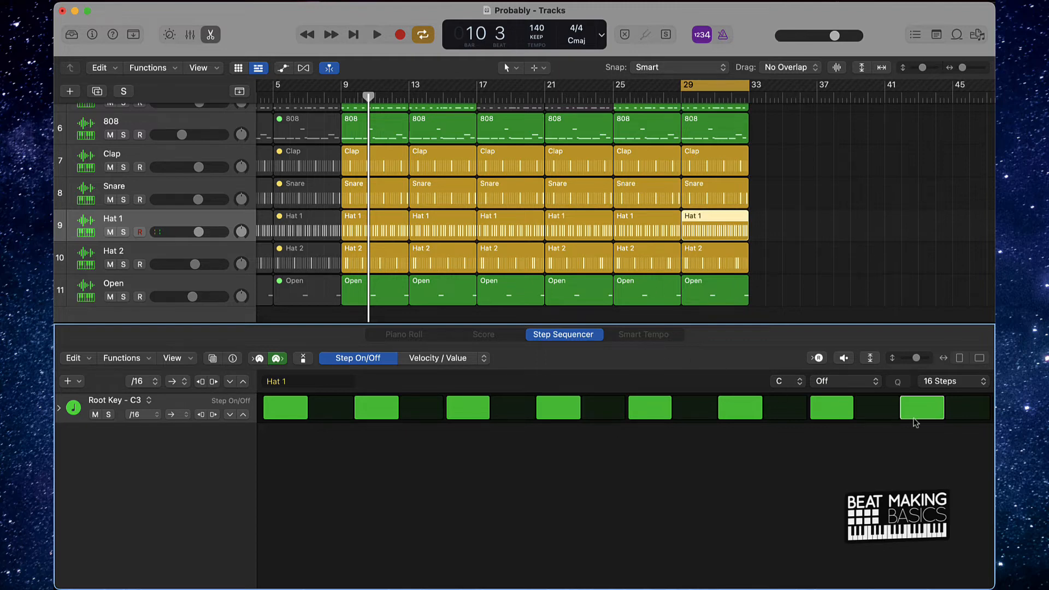
{"action": "left_click", "coordinate": [939, 386]}
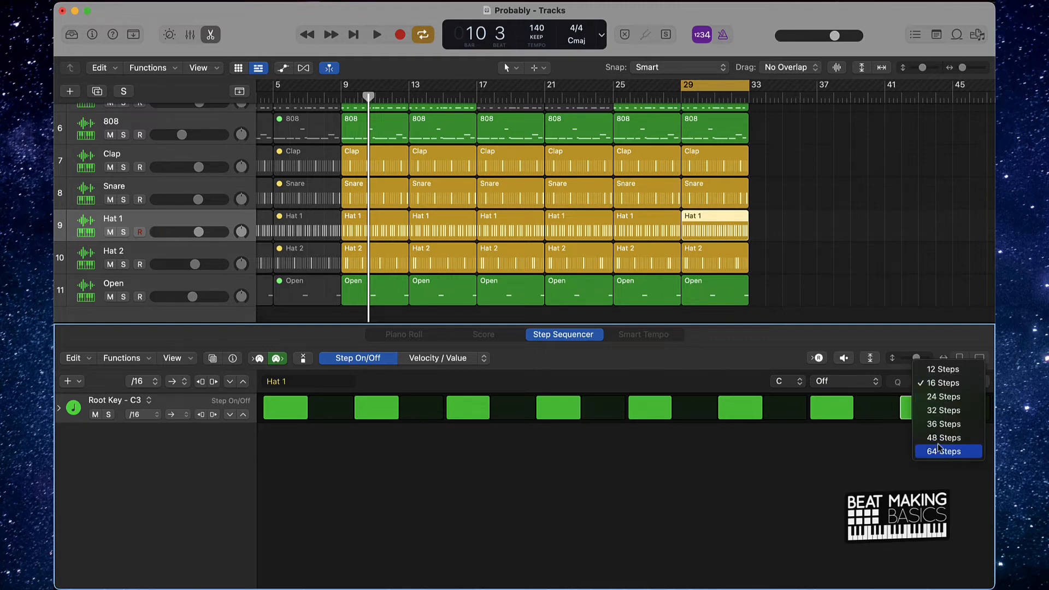
{"action": "left_click", "coordinate": [938, 452]}
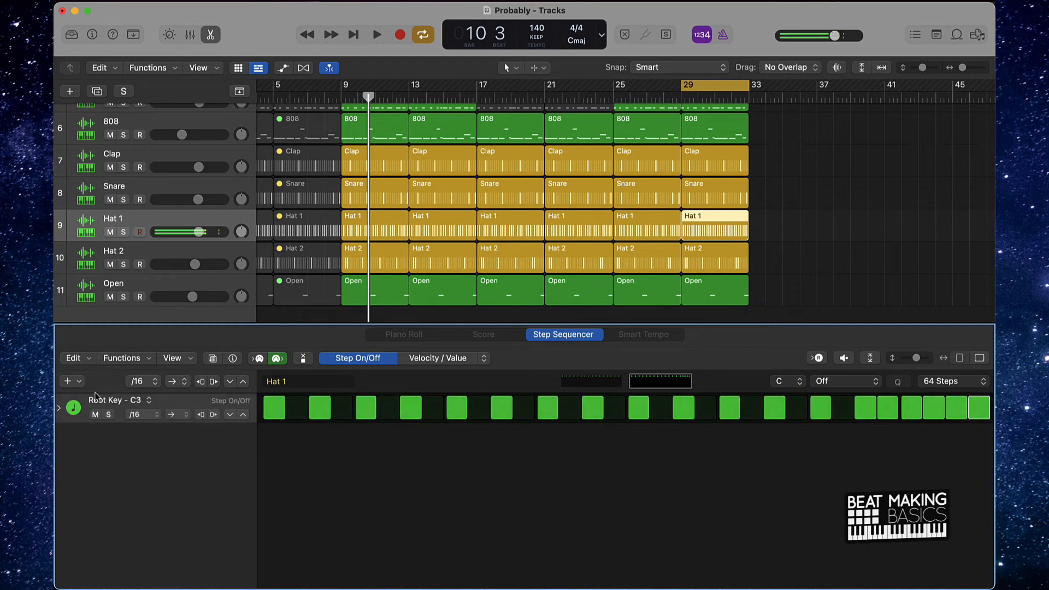
- Try assigning note F3 to the Hat 1 pattern row at bar 29, play it, and undo the note change
{"action": "left_click", "coordinate": [152, 405]}
{"action": "mouse_move", "coordinate": [158, 417]}
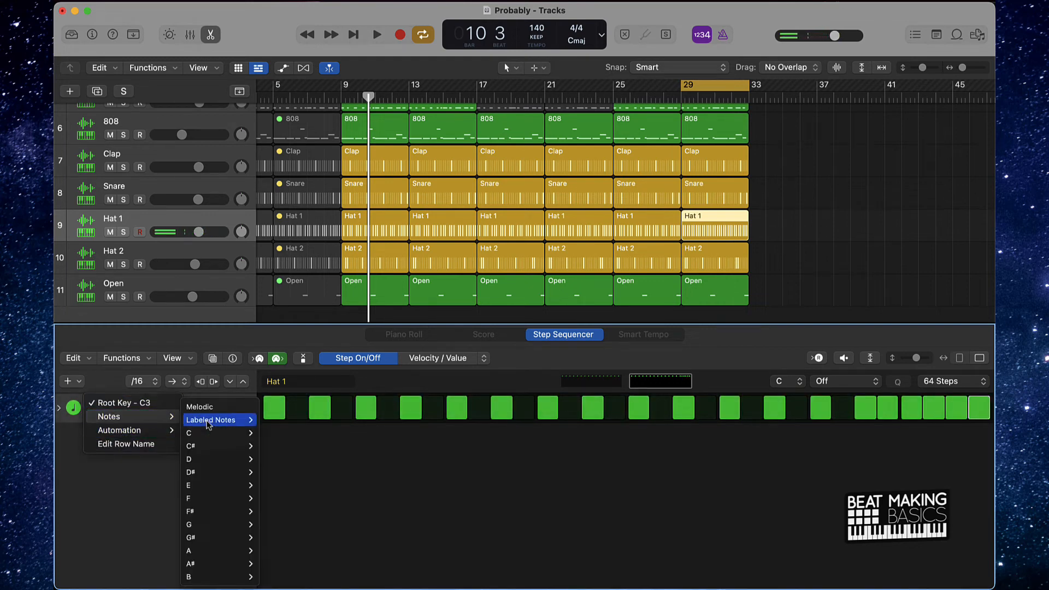
{"action": "mouse_move", "coordinate": [231, 503]}
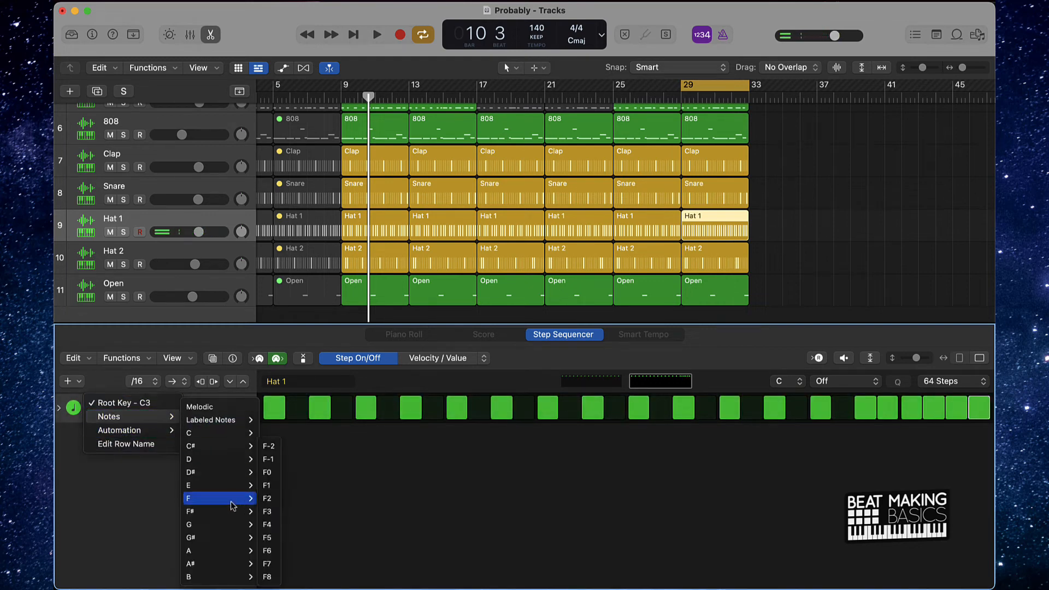
{"action": "left_click", "coordinate": [267, 512]}
{"action": "key", "text": "space"}
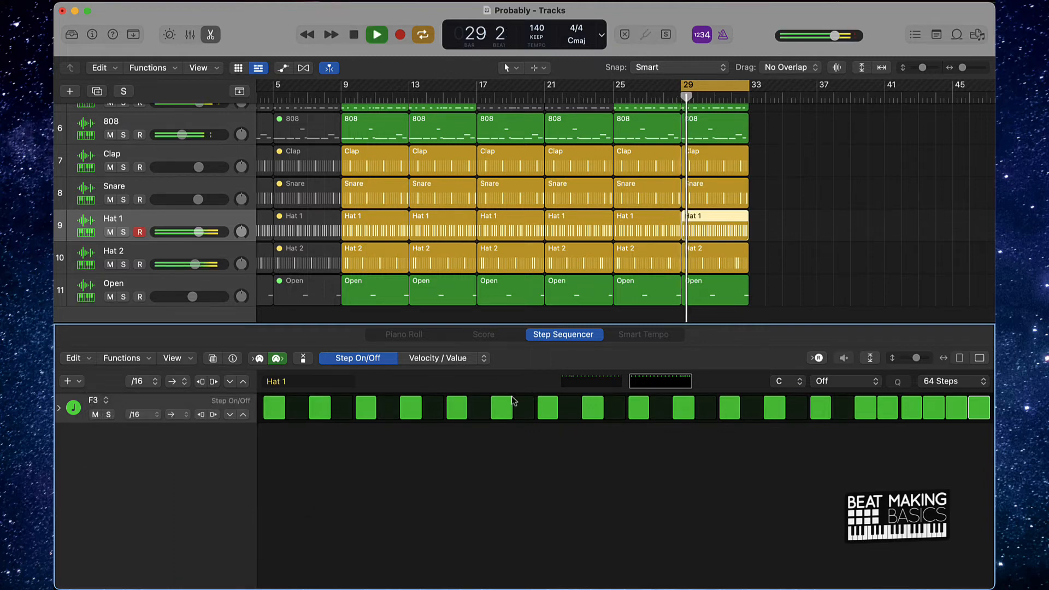
{"action": "key", "text": "super+z"}
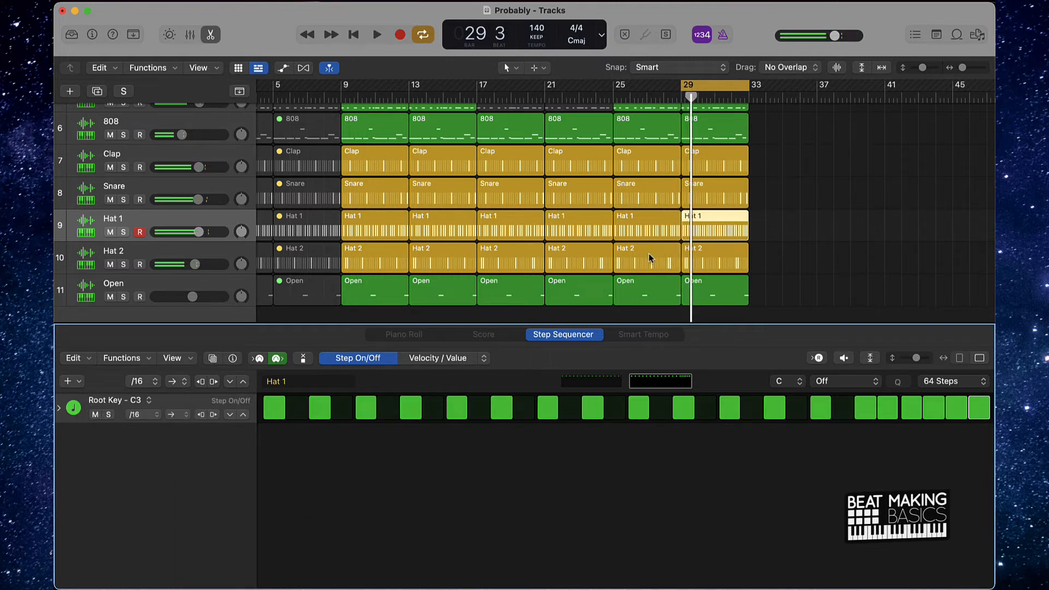
- Play the transition from bar 25 into the new Hat 1 pattern at bar 29
{"action": "key", "text": "space"}
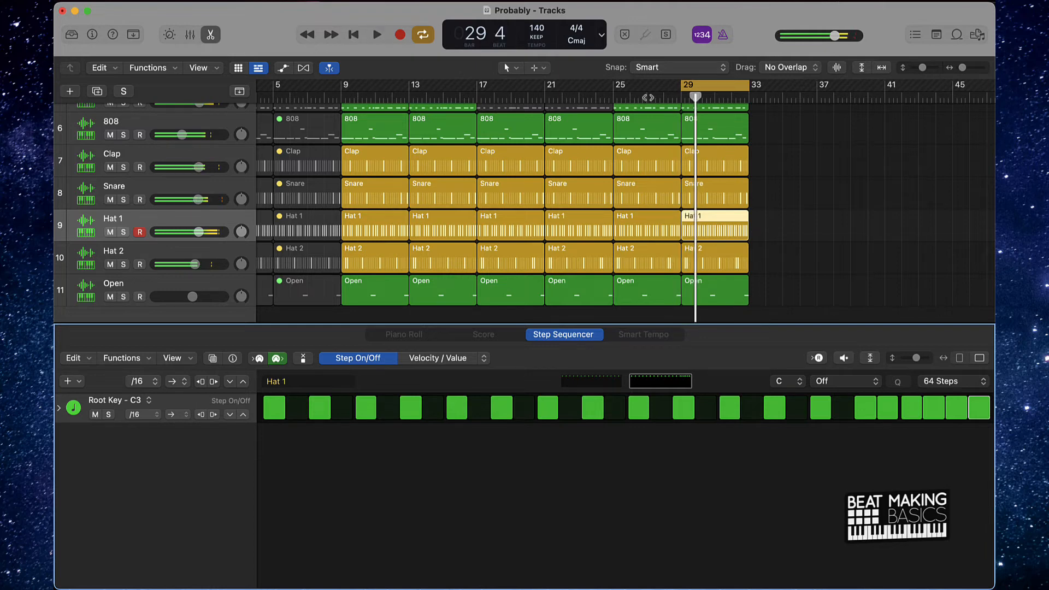
{"action": "left_click", "coordinate": [616, 97]}
{"action": "key", "text": "space"}
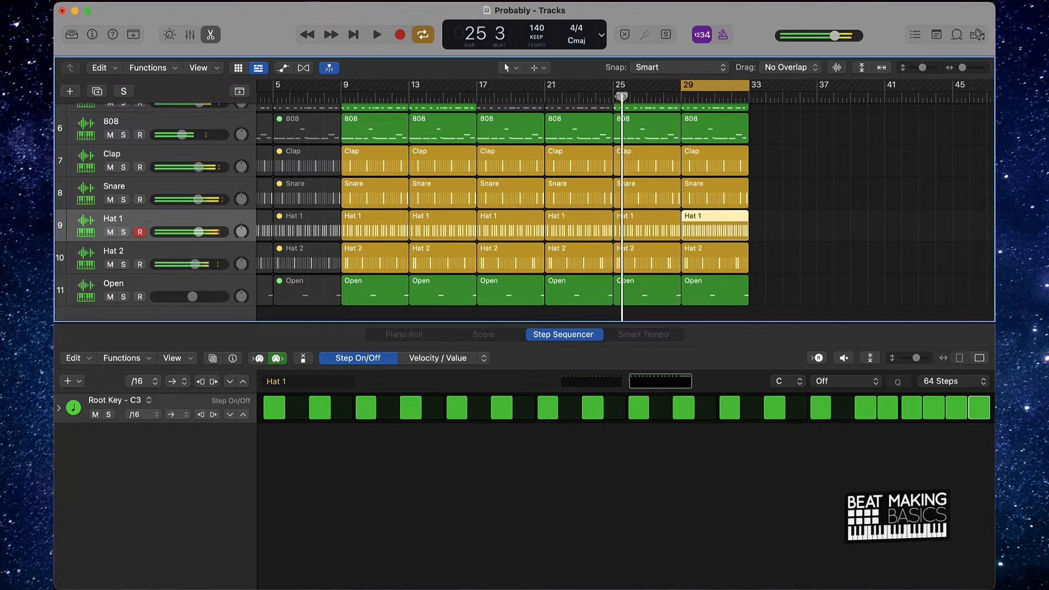
{"action": "key", "text": "space"}
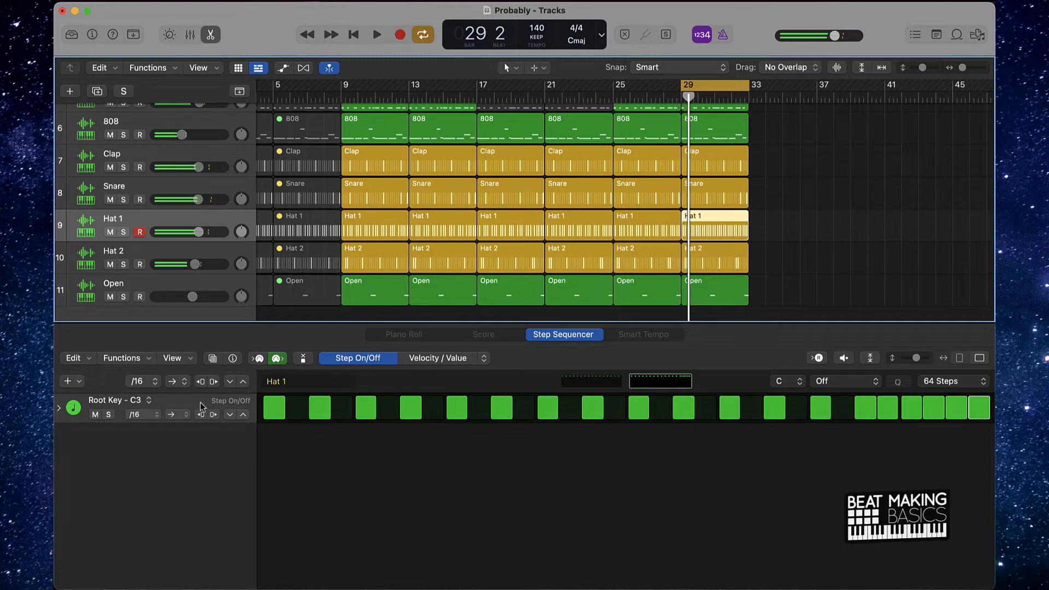
{"action": "left_click", "coordinate": [459, 390]}
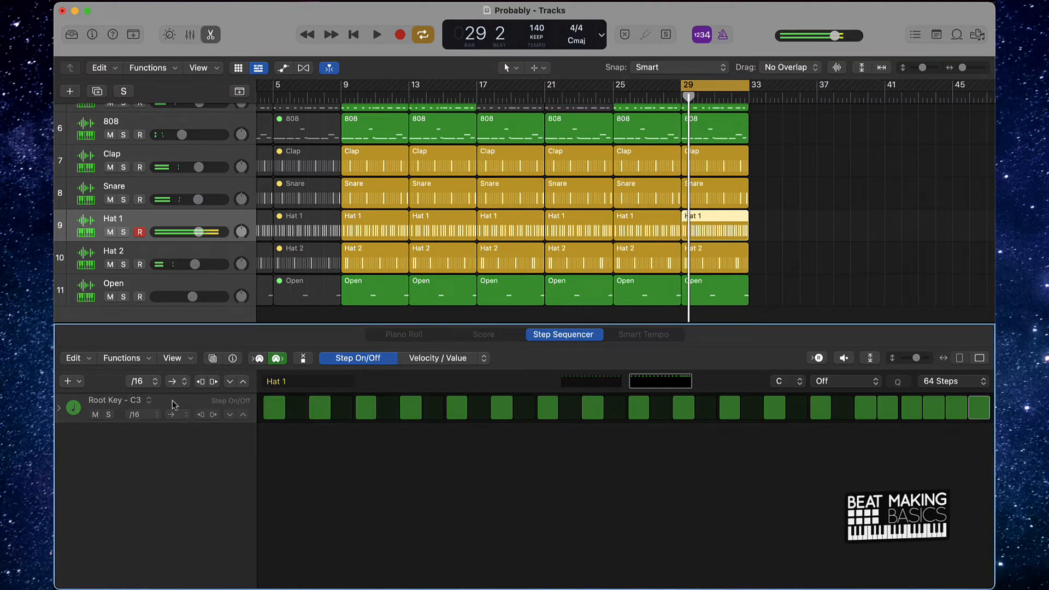
{"action": "key", "text": "space"}
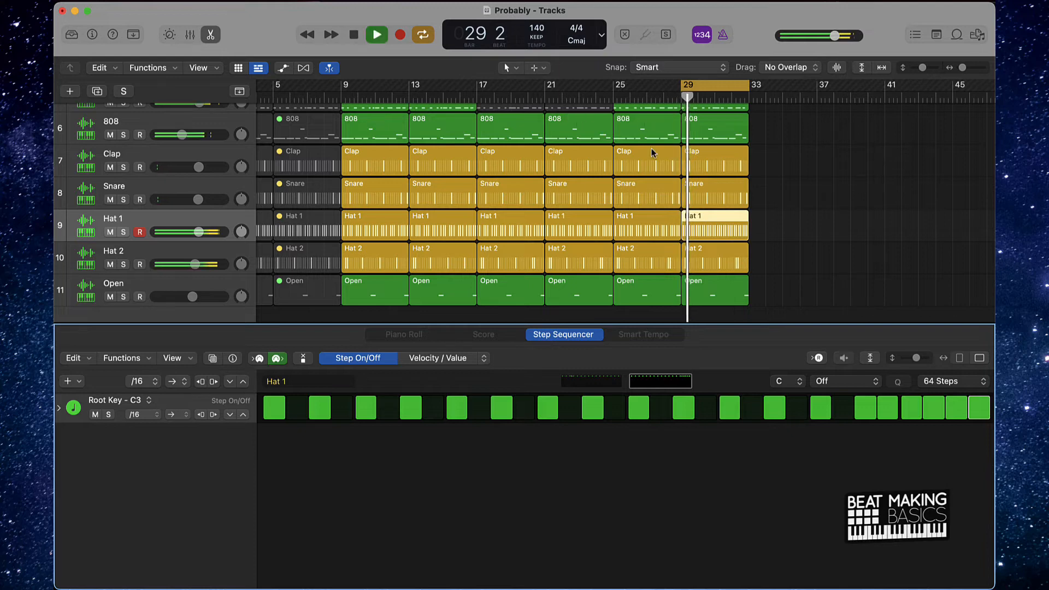
- Extend the cycle range back to bar 25, play it, and extend it to bar 17 for another listen
{"action": "left_click_drag", "start_coordinate": [682, 85], "coordinate": [612, 86]}
{"action": "key", "text": "space"}
{"action": "key", "text": "space"}
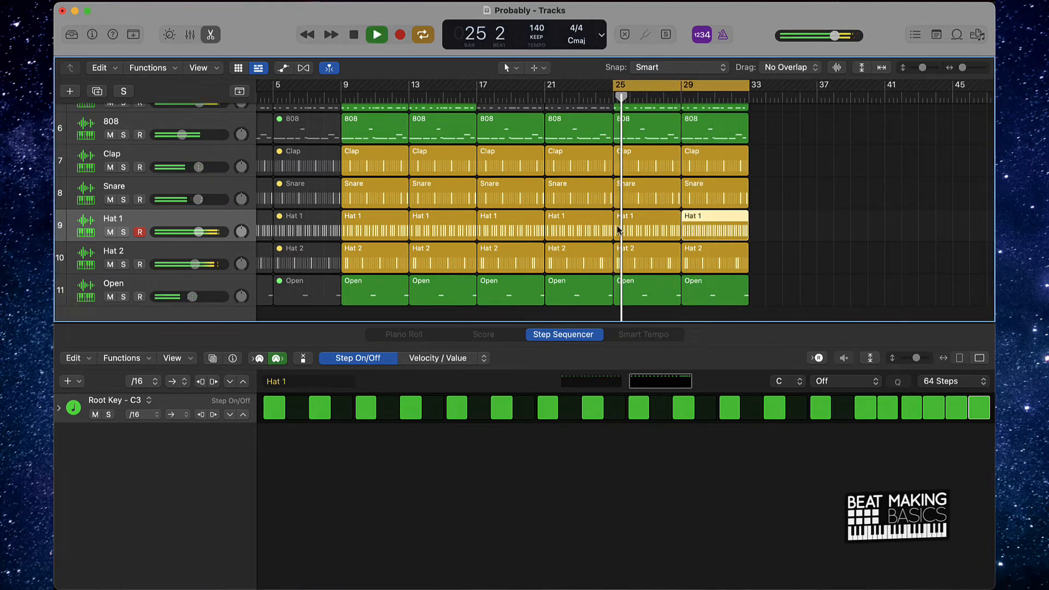
{"action": "left_click_drag", "start_coordinate": [603, 85], "coordinate": [481, 87]}
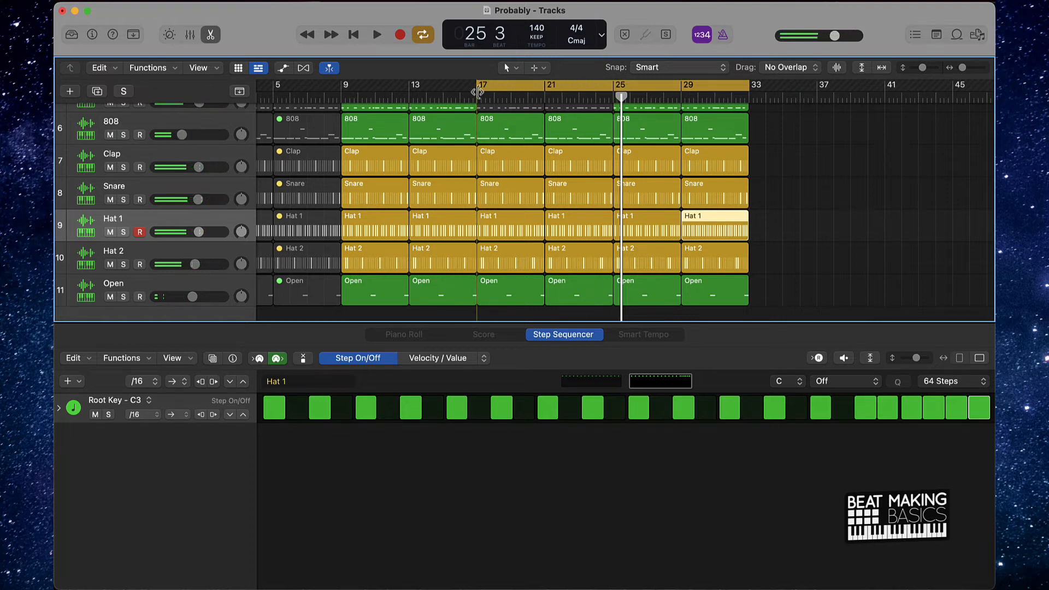
{"action": "key", "text": "space"}
{"action": "key", "text": "space"}
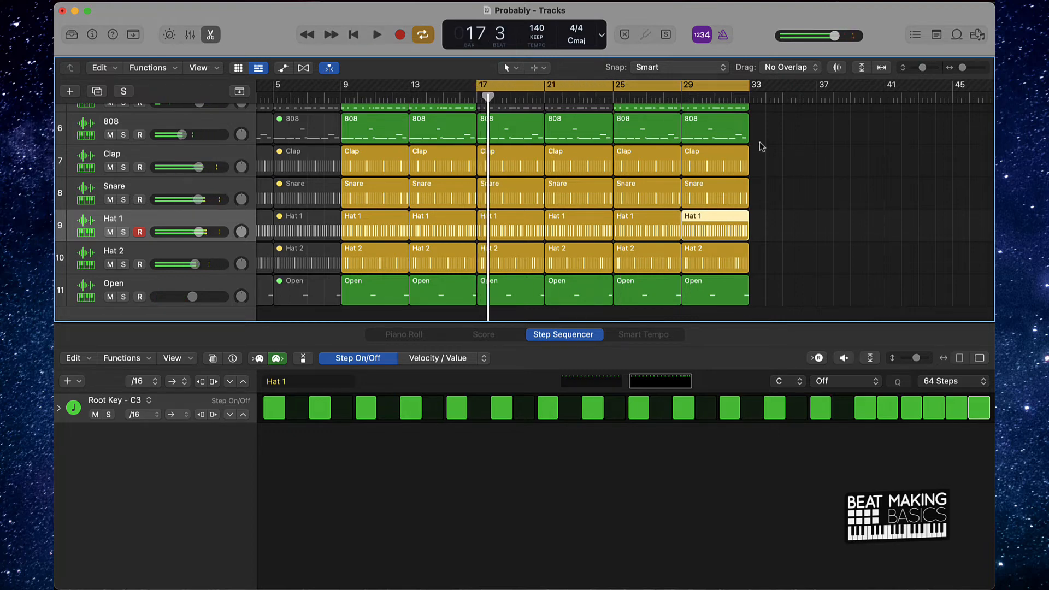
- Extend the cycle range back to bar 1 and play the arrangement from the start
{"action": "left_click", "coordinate": [886, 192]}
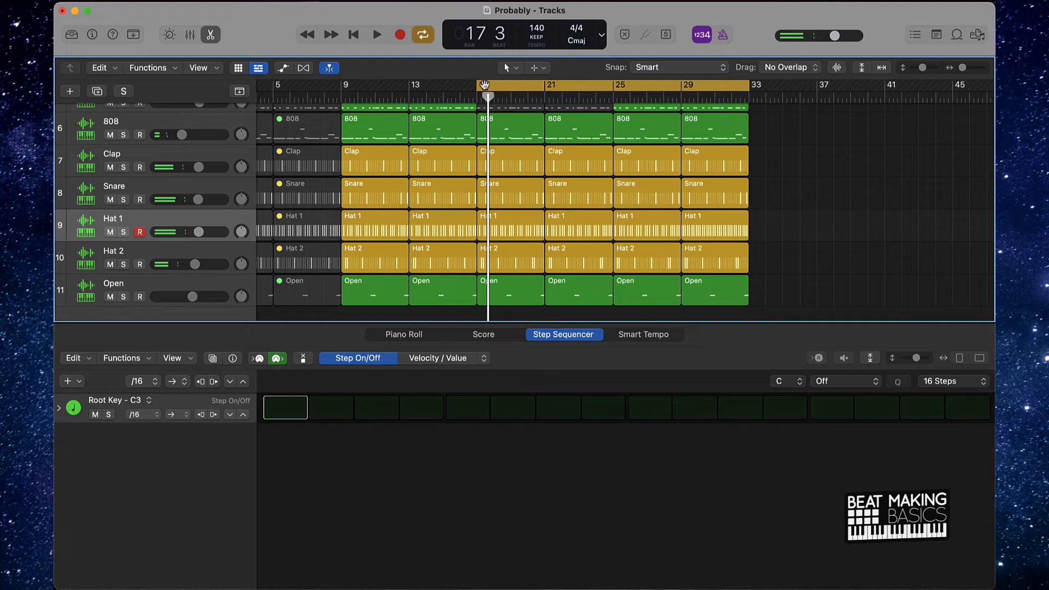
{"action": "left_click_drag", "start_coordinate": [480, 86], "coordinate": [257, 84]}
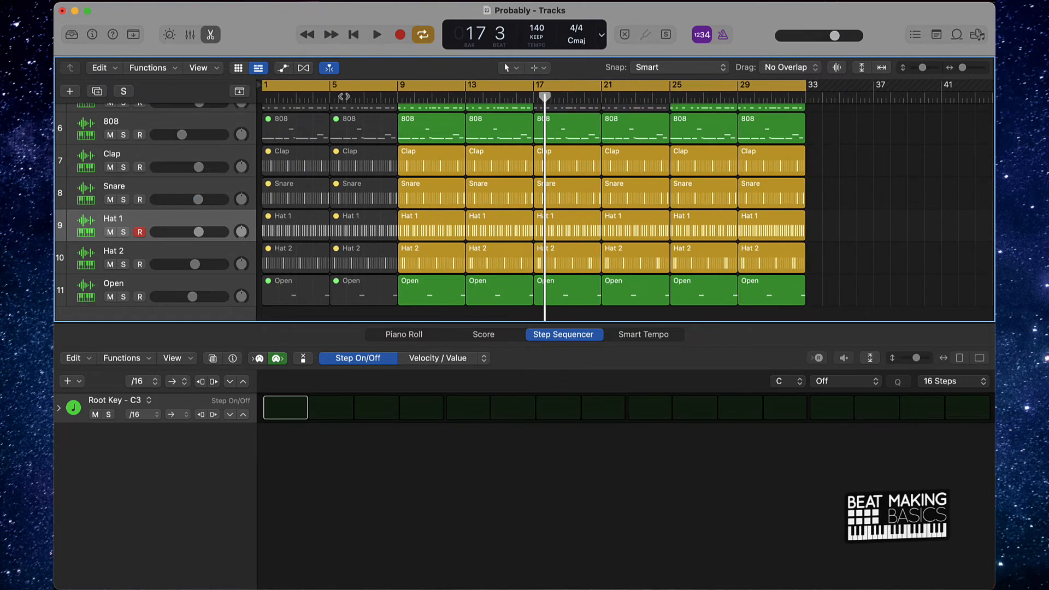
{"action": "key", "text": "super+Up"}
{"action": "key", "text": "super+Up"}
{"action": "key", "text": "super+Up"}
{"action": "key", "text": "super+Up"}
{"action": "key", "text": "super+Up"}
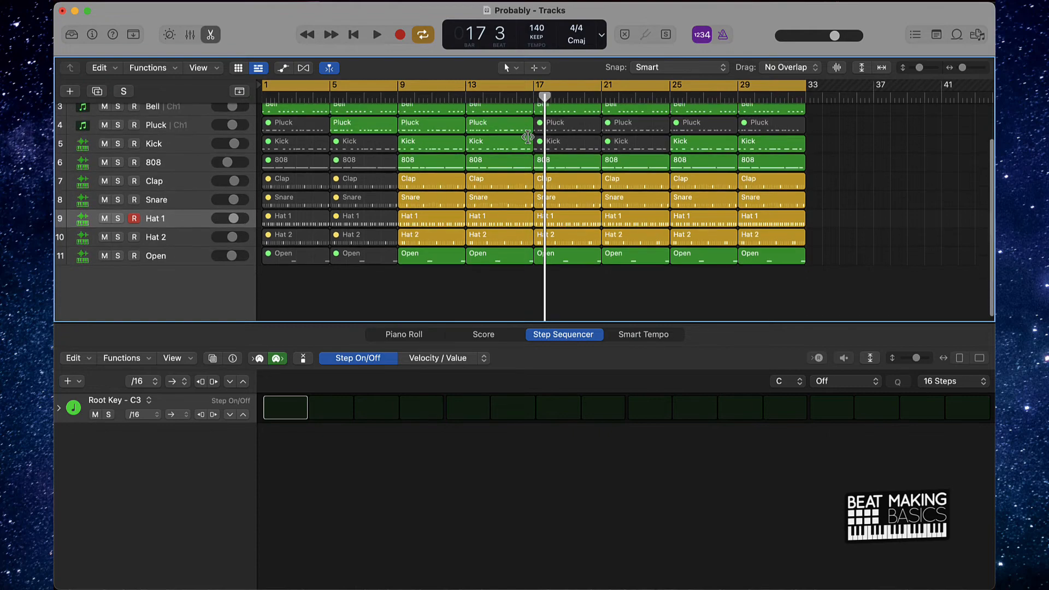
{"action": "key", "text": "super+Left"}
{"action": "key", "text": "super+Left"}
{"action": "key", "text": "super+Left"}
{"action": "key", "text": "super+Left"}
{"action": "key", "text": "super+Right"}
{"action": "key", "text": "super+Right"}
{"action": "key", "text": "super+Right"}
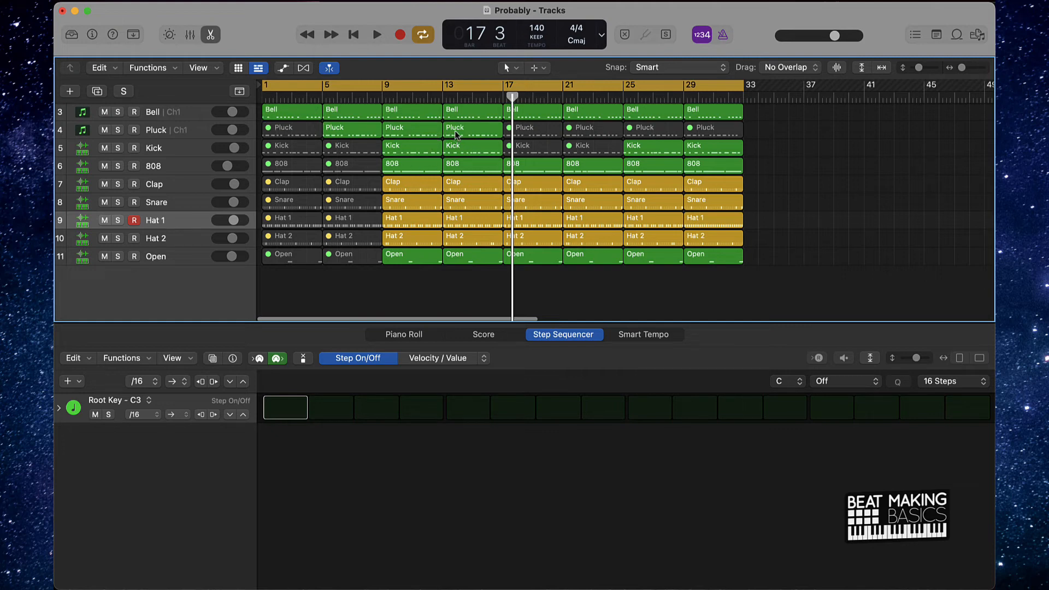
{"action": "key", "text": "space"}
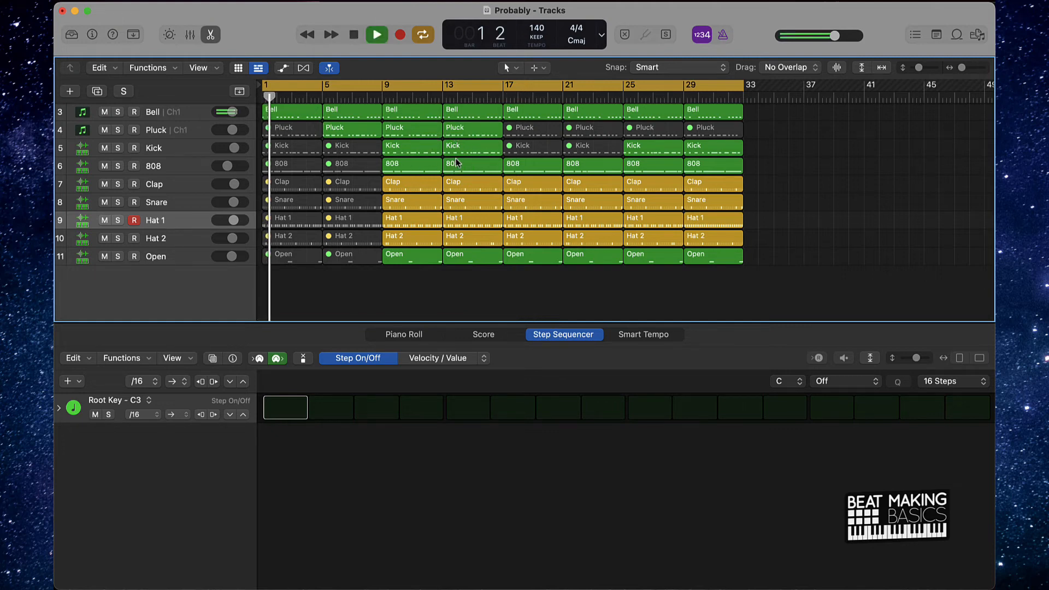
- Set the cycle range to bars 9 through 33 and close the editor below the tracks
{"action": "left_click_drag", "start_coordinate": [266, 89], "coordinate": [385, 89]}
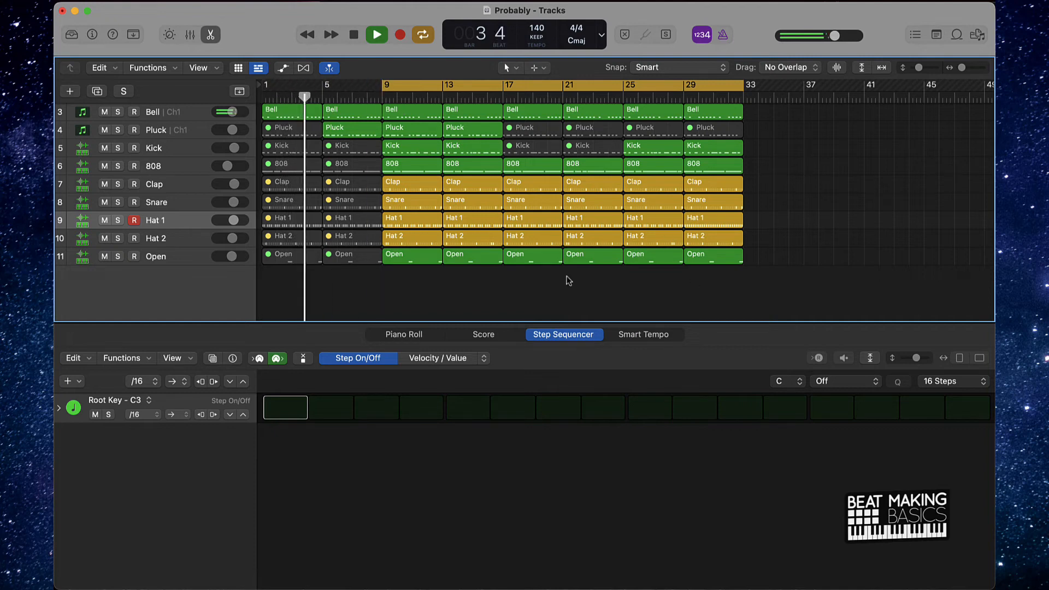
{"action": "left_click", "coordinate": [211, 35]}
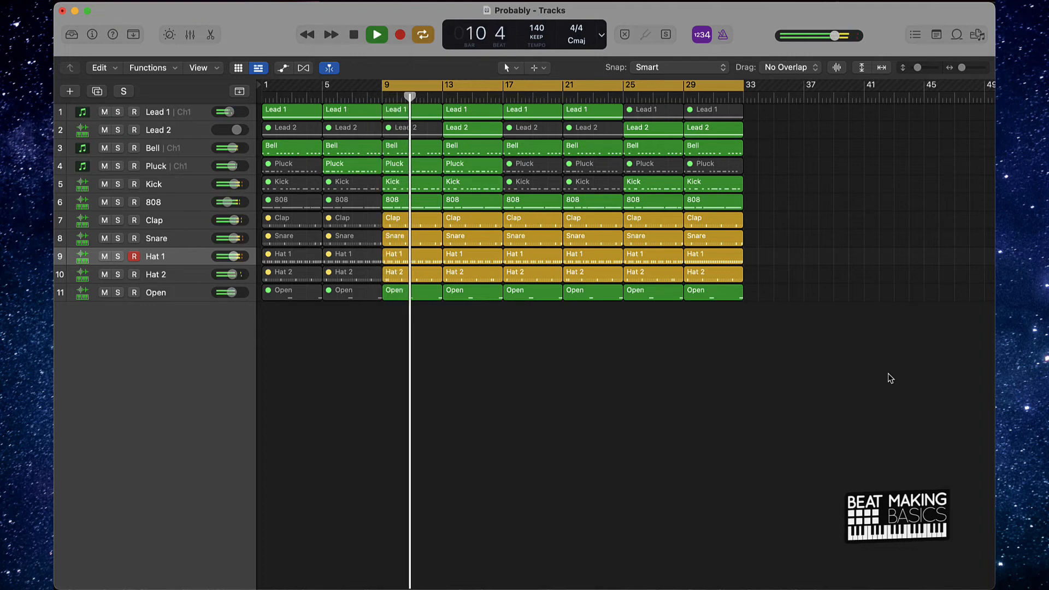
- Turn on steps 60 and 64 in the second half of the Hat 1 pattern at bar 13
{"action": "double_click", "coordinate": [468, 257]}
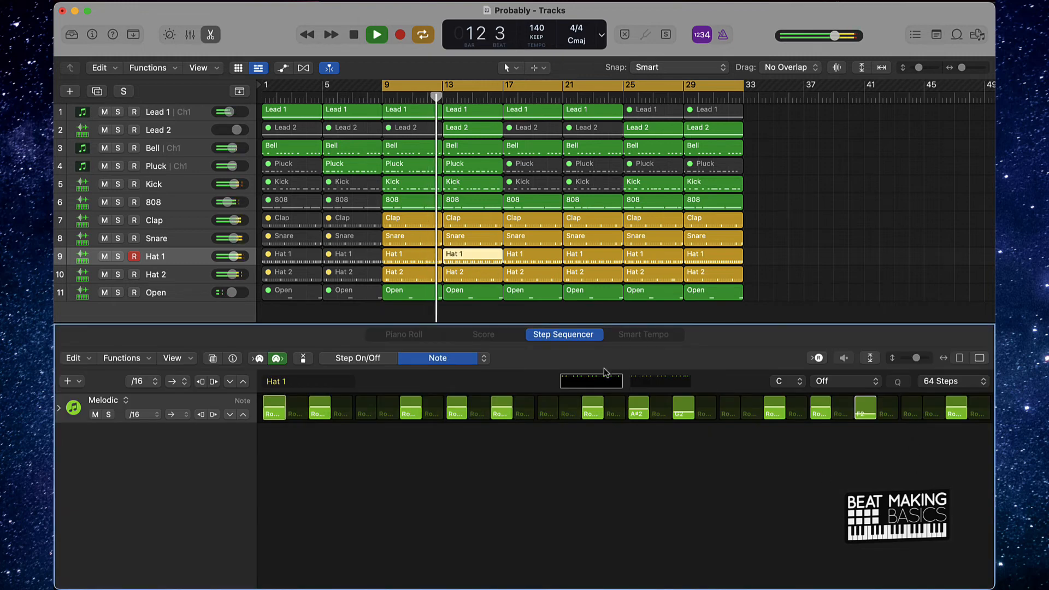
{"action": "left_click", "coordinate": [656, 381]}
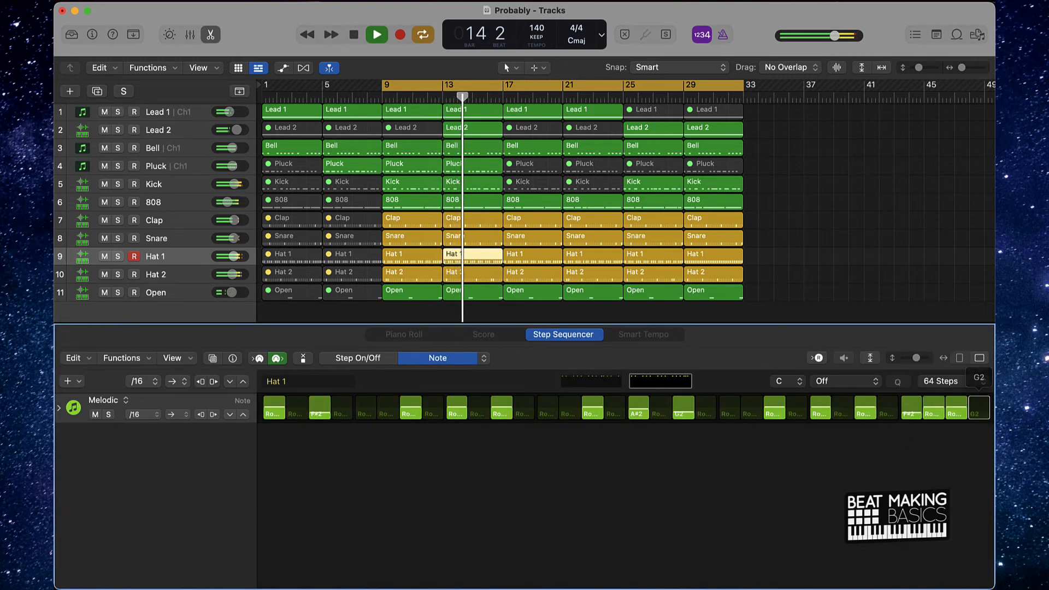
{"action": "left_click", "coordinate": [360, 358]}
{"action": "left_click", "coordinate": [978, 407]}
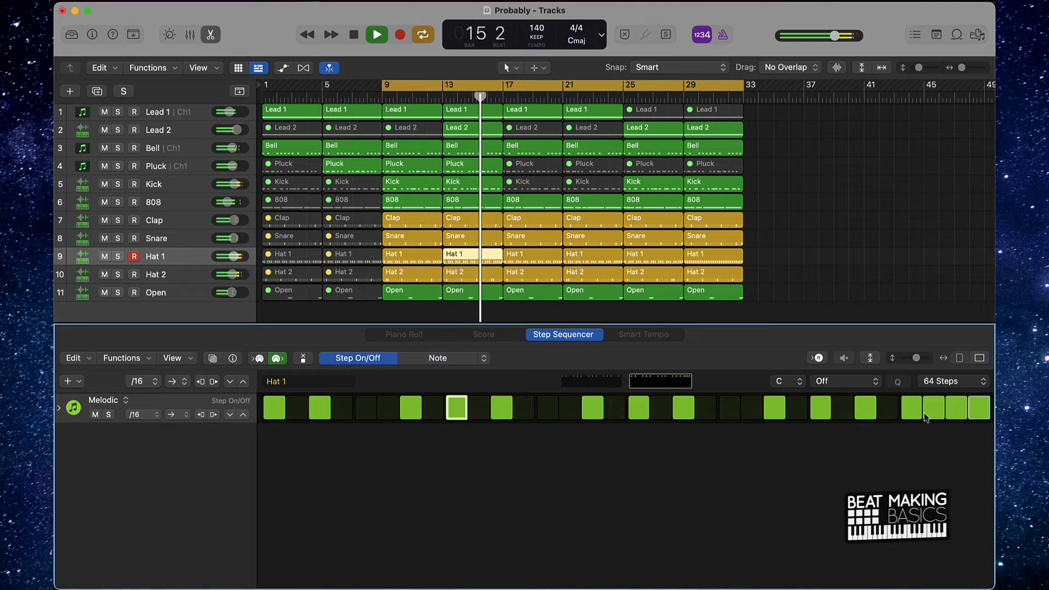
{"action": "left_click", "coordinate": [887, 408]}
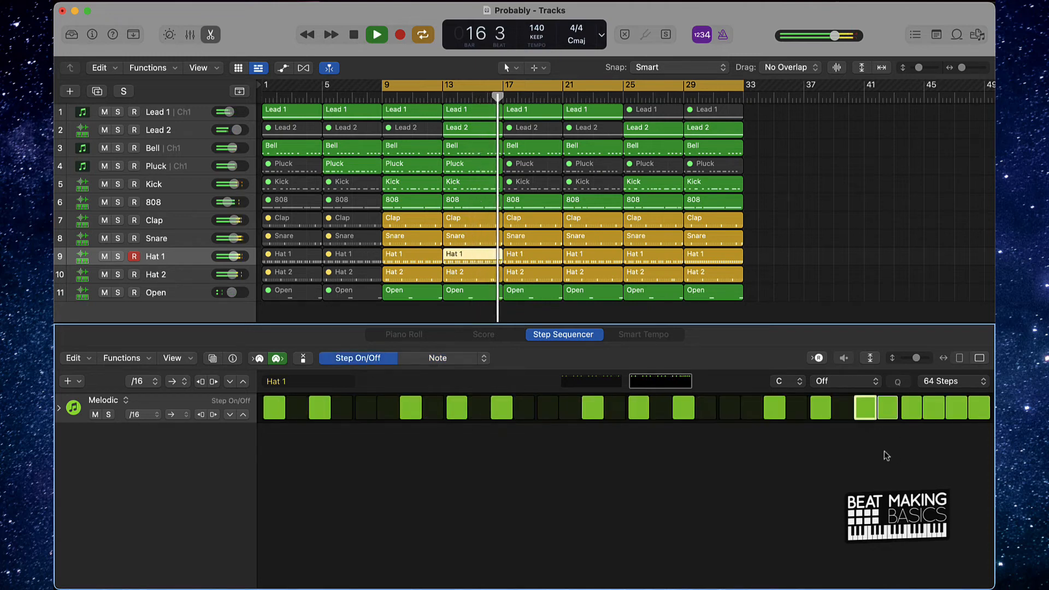
{"action": "left_click", "coordinate": [891, 417]}
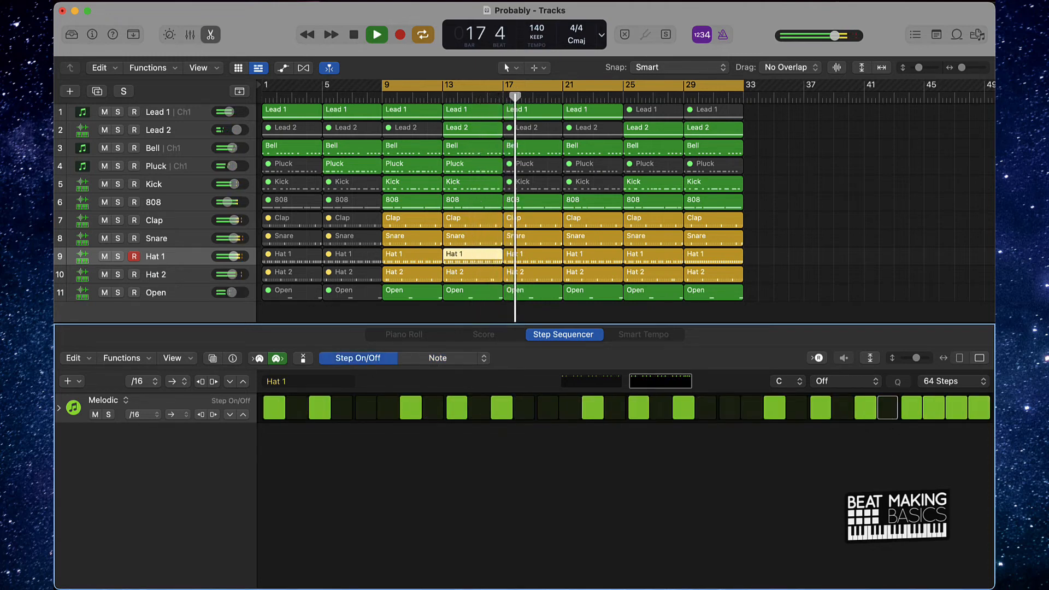
{"action": "left_click", "coordinate": [889, 411]}
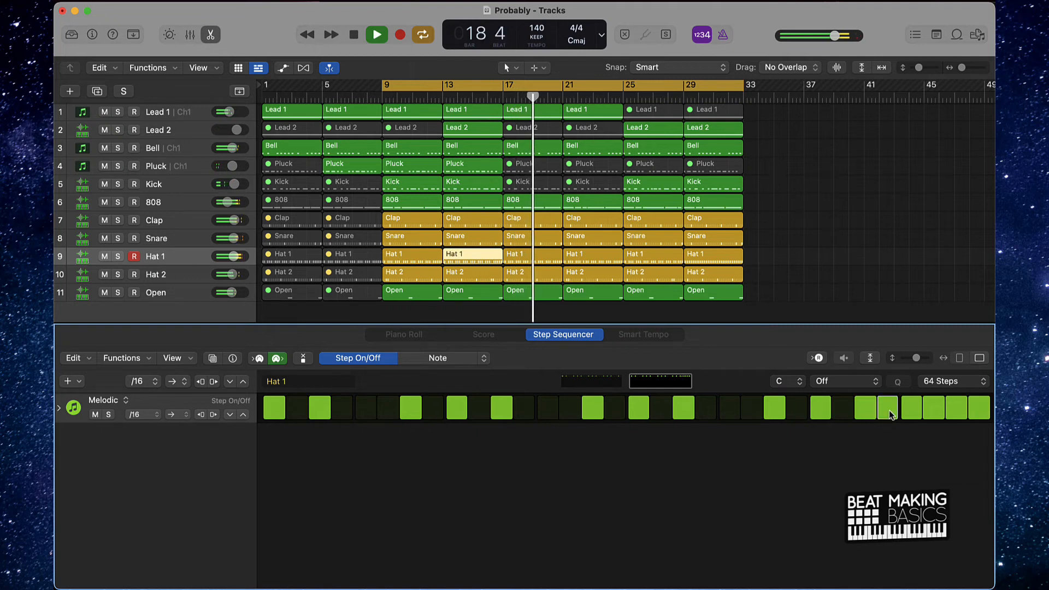
- Turn on steps 60 and 64 in the second half of the Hat 1 pattern at bar 21
{"action": "left_click", "coordinate": [596, 258]}
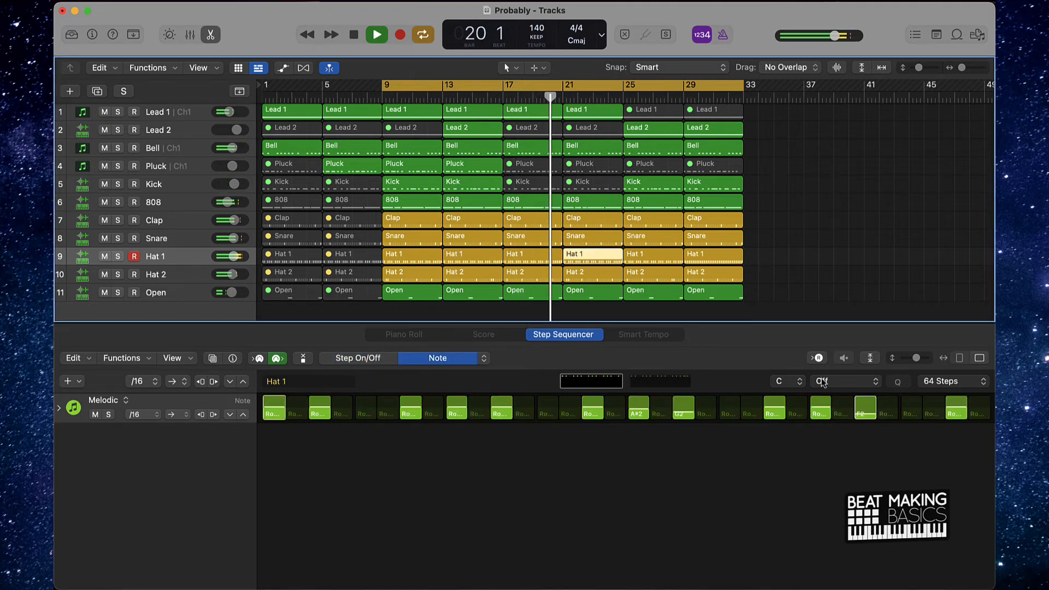
{"action": "left_click", "coordinate": [660, 381]}
{"action": "left_click_drag", "start_coordinate": [890, 413], "coordinate": [892, 416]}
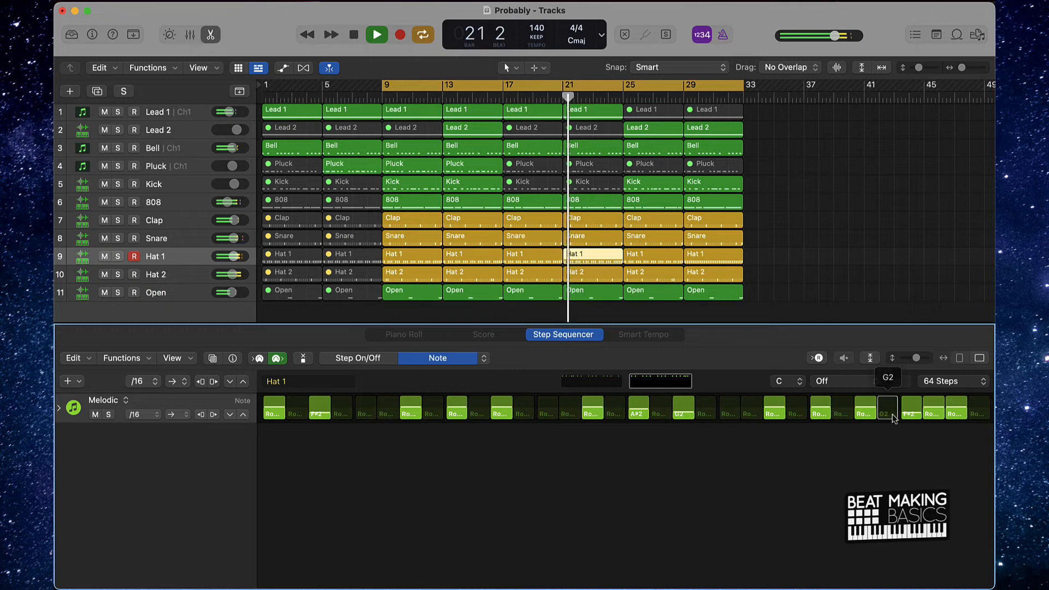
{"action": "left_click", "coordinate": [372, 359]}
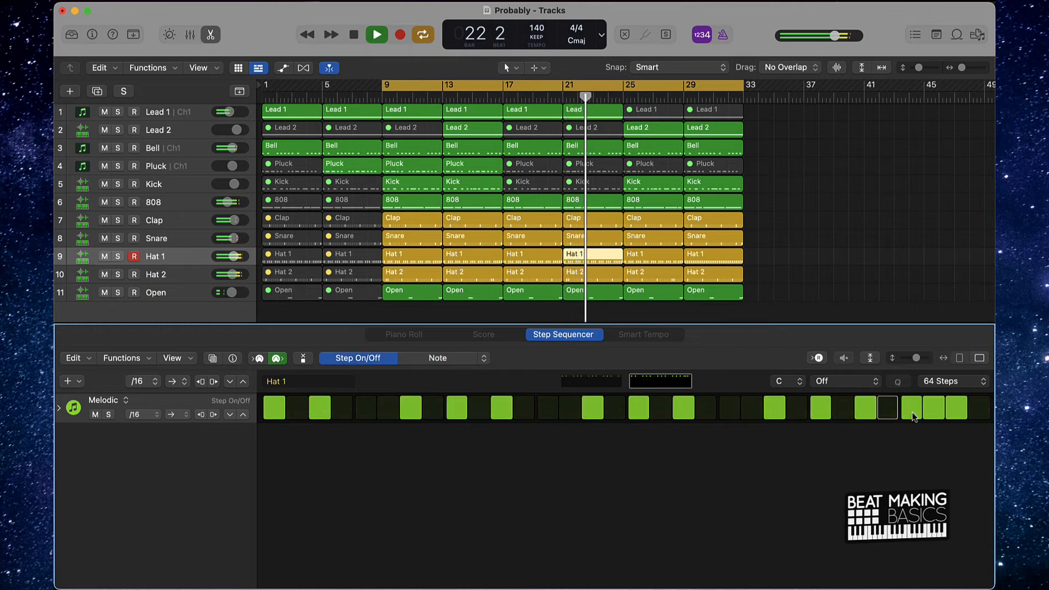
{"action": "left_click", "coordinate": [888, 410]}
{"action": "left_click", "coordinate": [981, 411]}
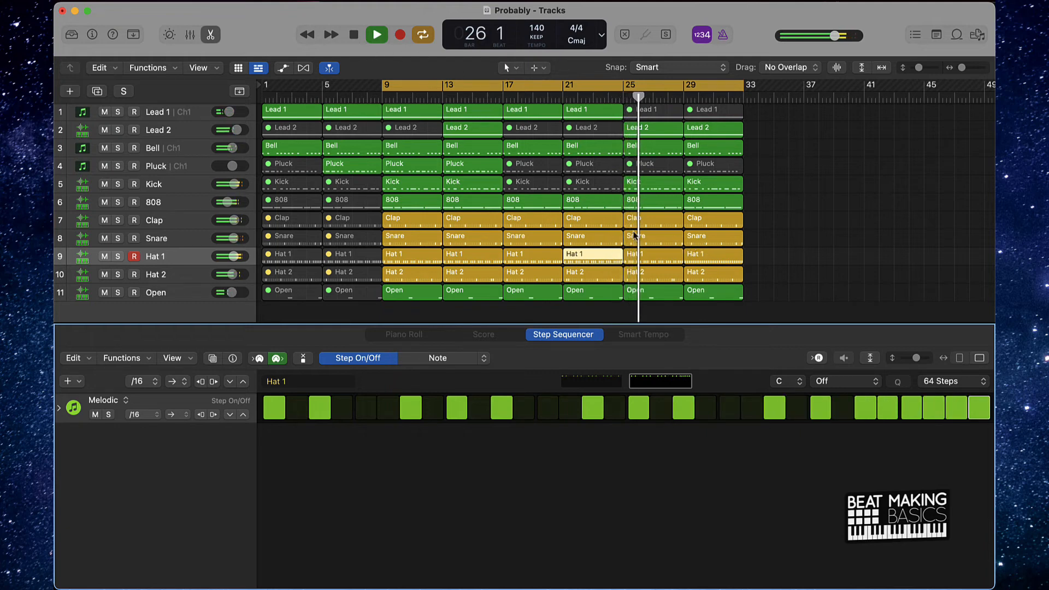
- Turn on step 64, the last step, of the Hat 1 pattern at bar 25
{"action": "left_click", "coordinate": [663, 257]}
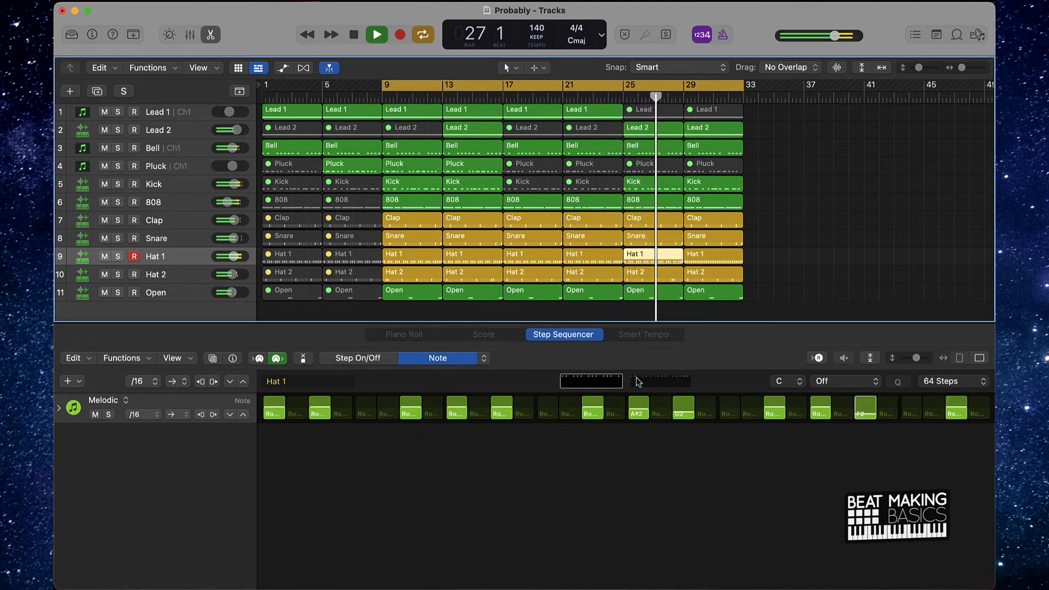
{"action": "left_click", "coordinate": [638, 381]}
{"action": "left_click", "coordinate": [382, 358]}
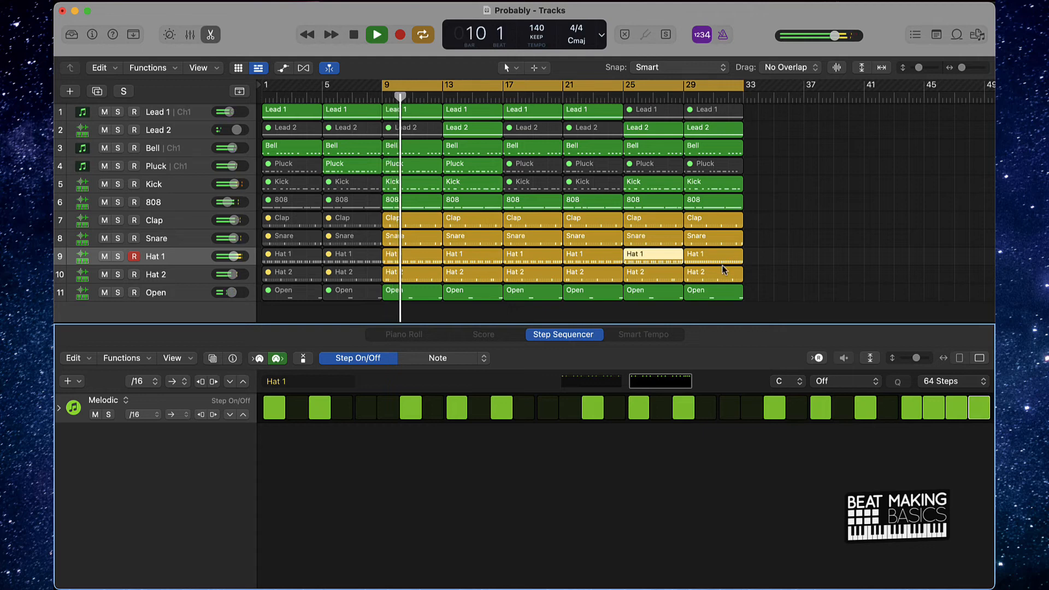
- Deselect the Hat 1 region, stop playback, and close the editor to leave only the arrangement
{"action": "left_click", "coordinate": [845, 251]}
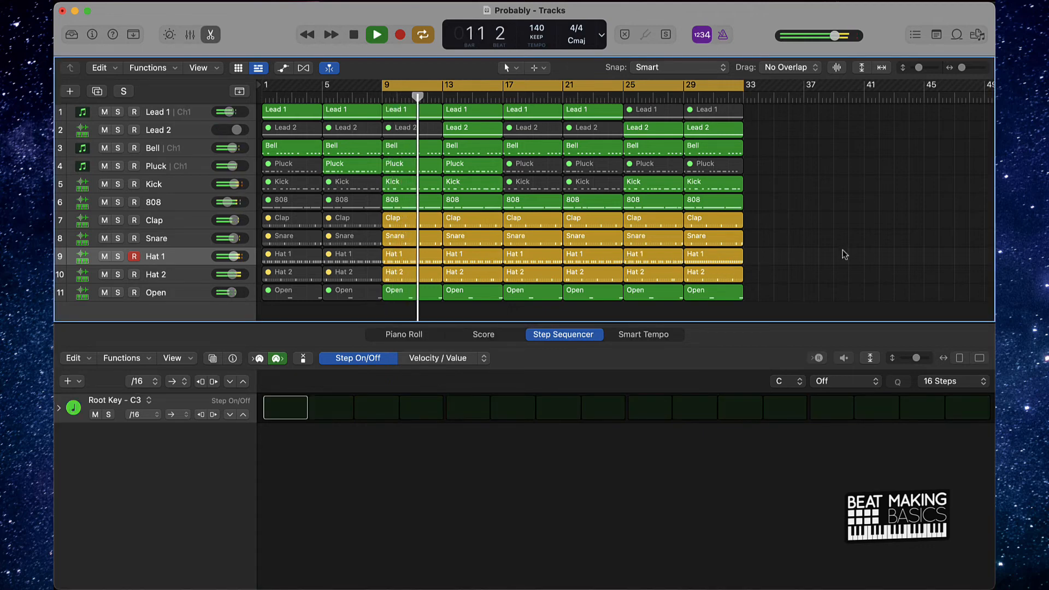
{"action": "key", "text": "space"}
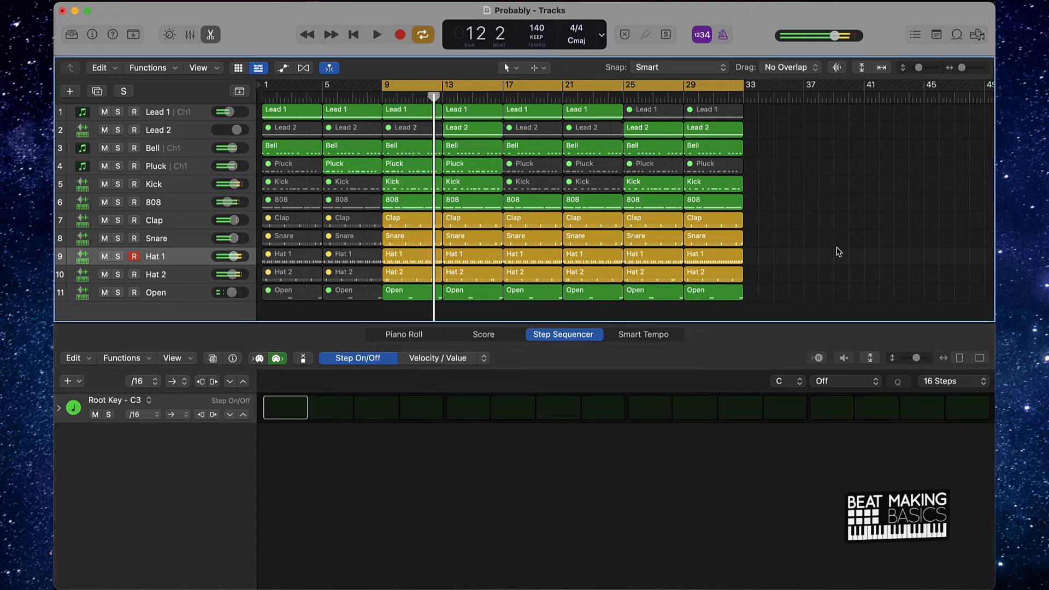
{"action": "scroll", "coordinate": [810, 245], "scroll_direction": "down", "scroll_amount": 3}
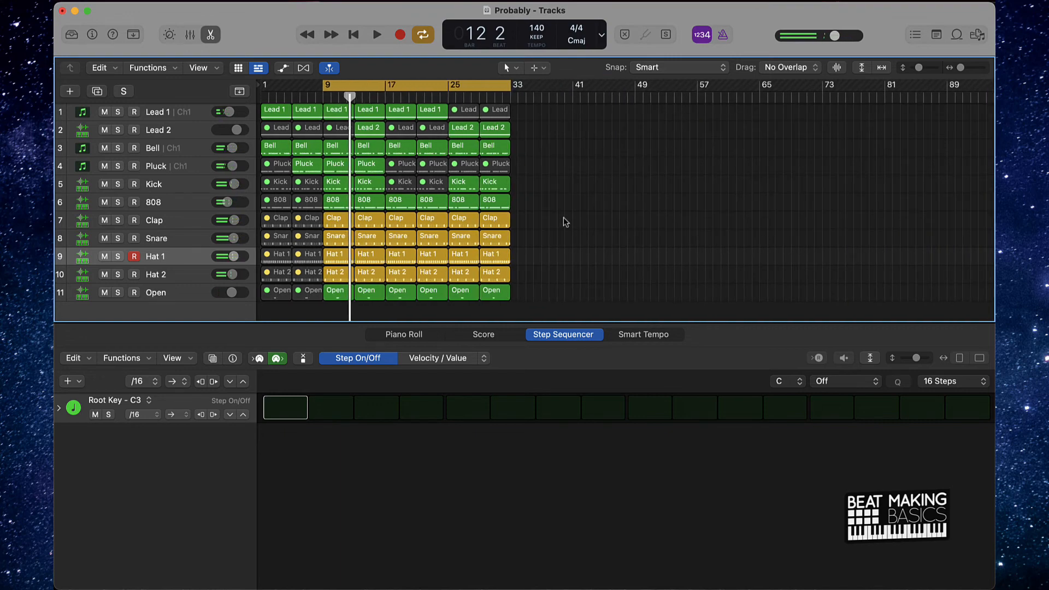
{"action": "left_click", "coordinate": [211, 36]}
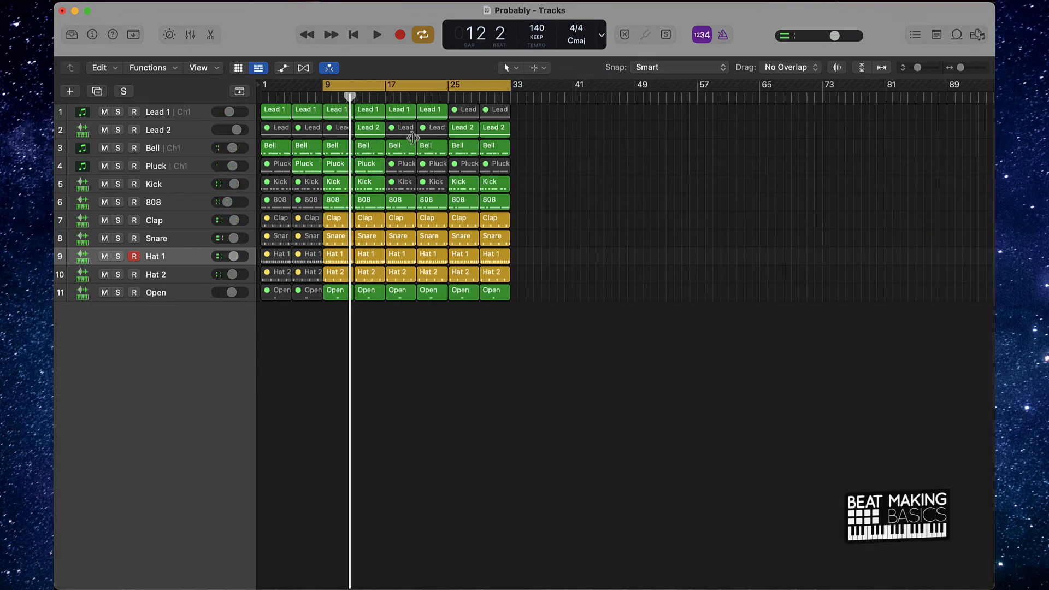
- Repeat all tracks' regions from bars 9 to 33 twice and delete the copies from bar 65 onward
{"action": "left_click_drag", "start_coordinate": [332, 315], "coordinate": [627, 9]}
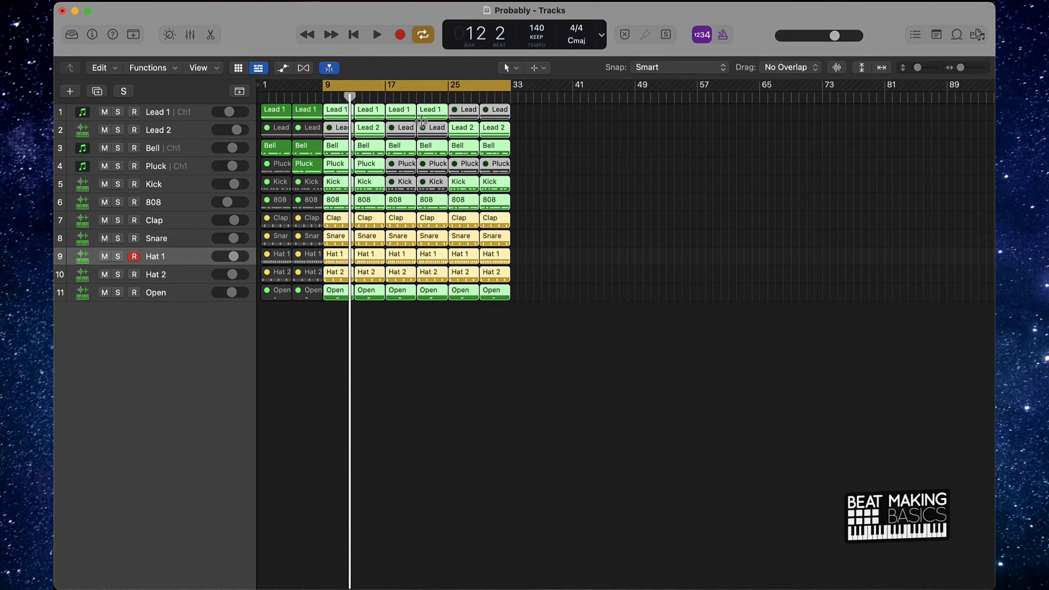
{"action": "key", "text": "super+r"}
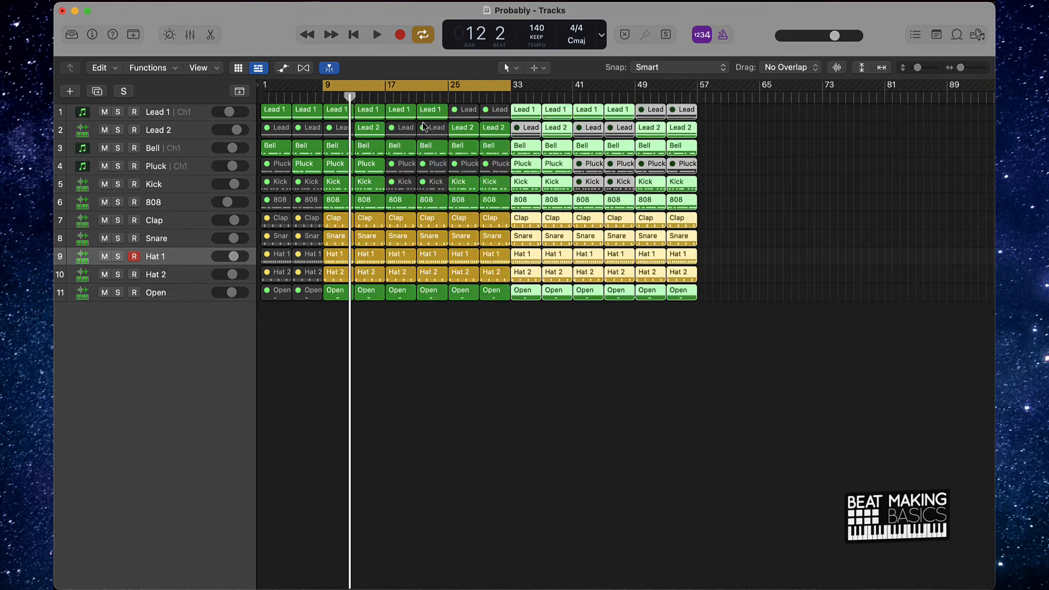
{"action": "key", "text": "super+r"}
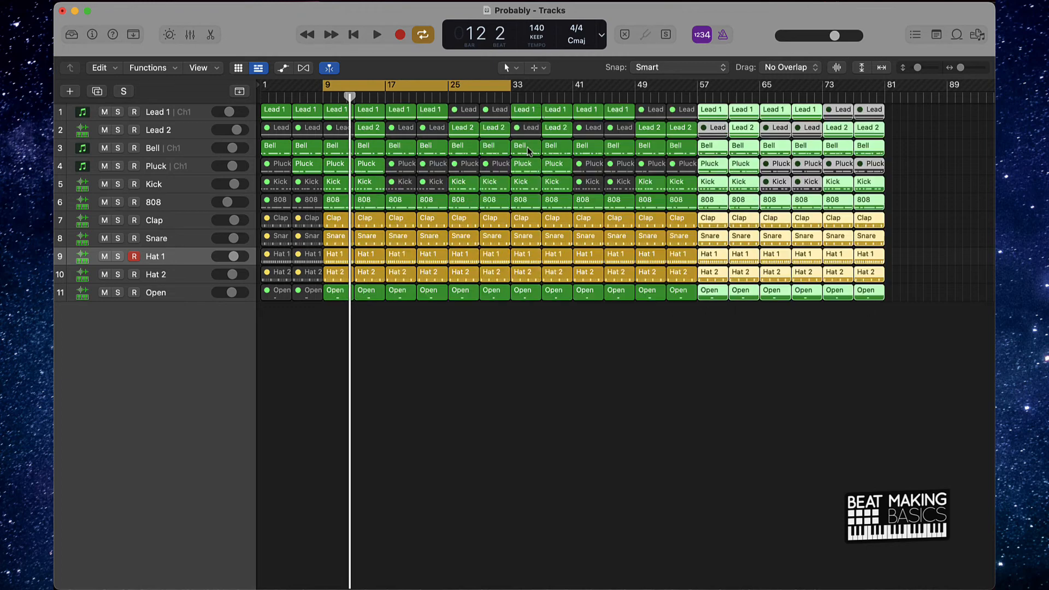
{"action": "left_click", "coordinate": [750, 354]}
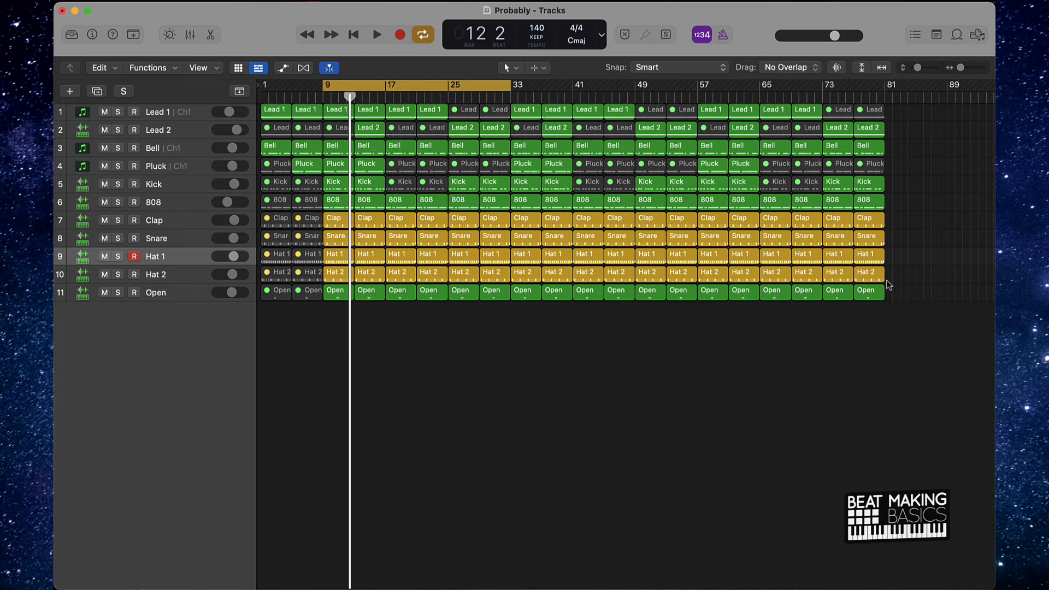
{"action": "left_click_drag", "start_coordinate": [788, 364], "coordinate": [929, 60]}
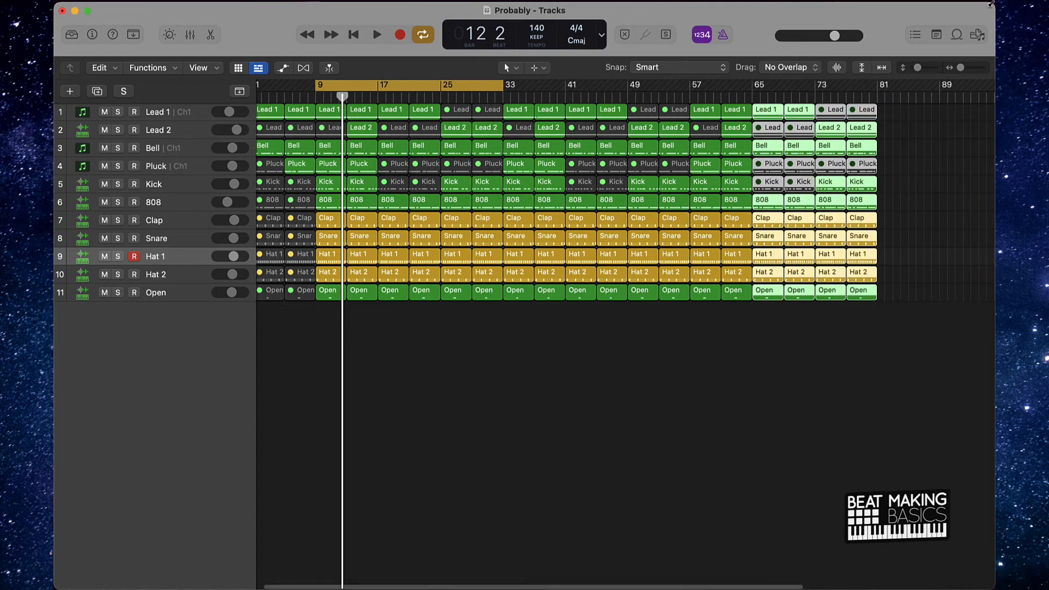
{"action": "key", "text": "Delete"}
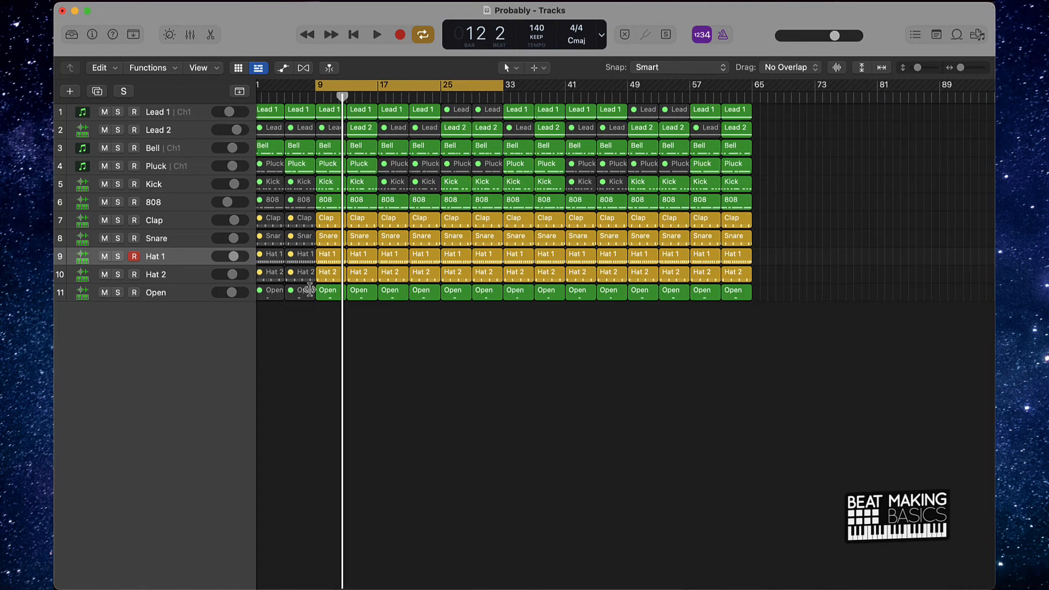
- Copy the intro regions on all tracks to the song's end as an outro, placing bar 5's section at bar 65 and bar 1's at bar 69
{"action": "scroll", "coordinate": [310, 290], "scroll_direction": "left", "scroll_amount": 1}
{"action": "left_click_drag", "start_coordinate": [305, 311], "coordinate": [777, 111]}
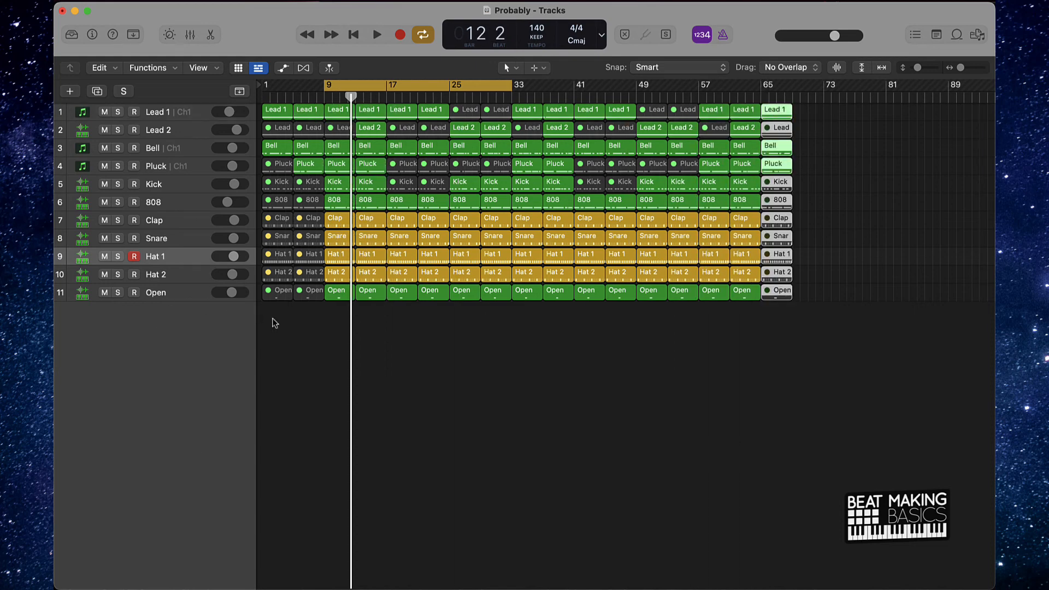
{"action": "left_click_drag", "start_coordinate": [275, 322], "coordinate": [807, 128]}
{"action": "left_click", "coordinate": [869, 133]}
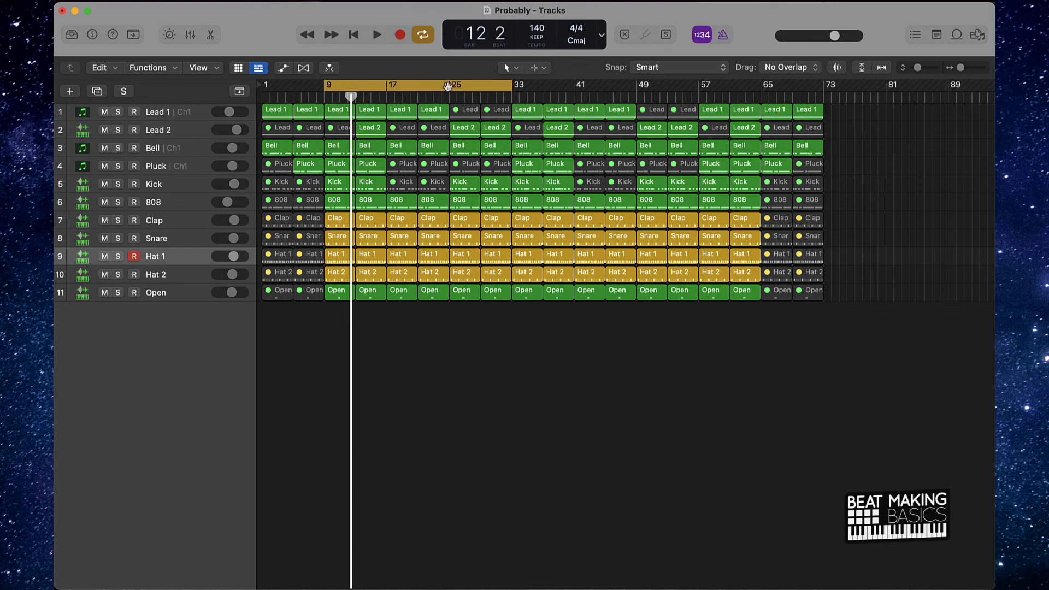
- Turn off the cycle range and return the playhead to bar 1, with the whole arrangement in view
{"action": "left_click", "coordinate": [447, 85]}
{"action": "key", "text": "Return"}
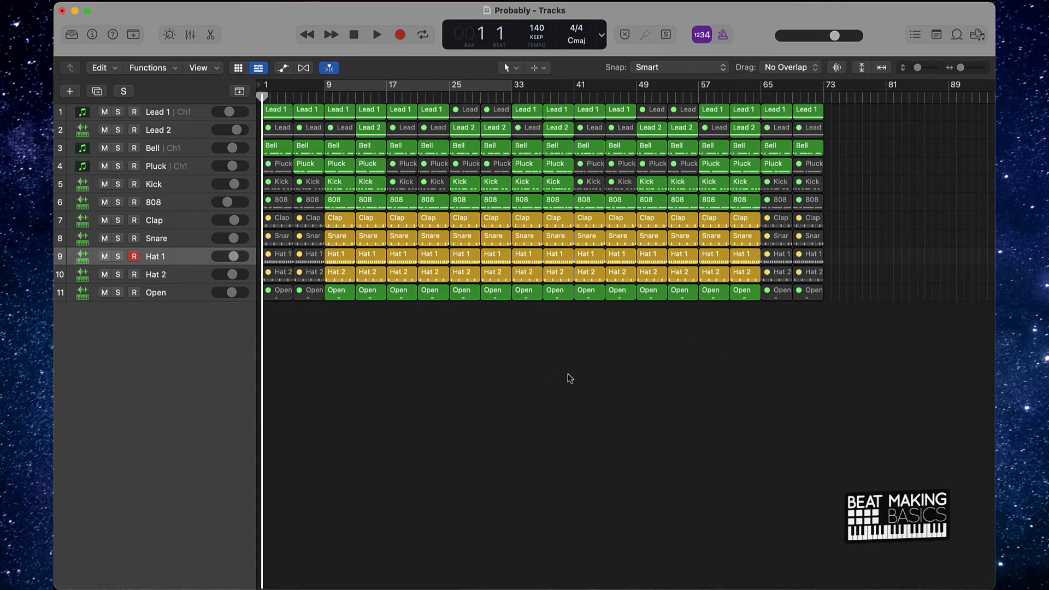
{"action": "scroll", "coordinate": [552, 374], "scroll_direction": "up", "scroll_amount": 5}
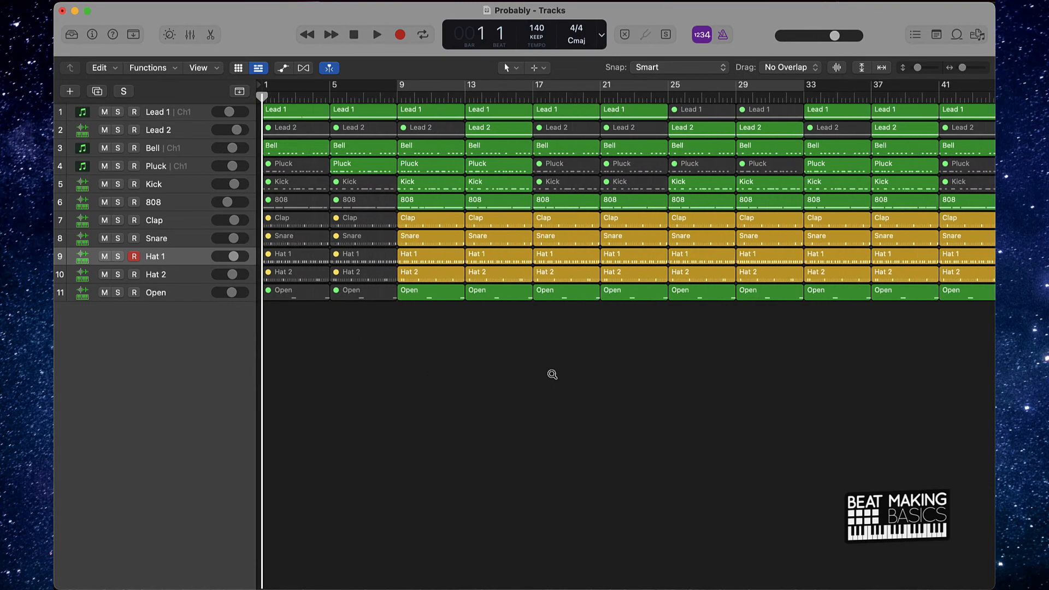
{"action": "scroll", "coordinate": [552, 374], "scroll_direction": "down", "scroll_amount": 4}
{"action": "scroll", "coordinate": [552, 374], "scroll_direction": "down", "scroll_amount": 2}
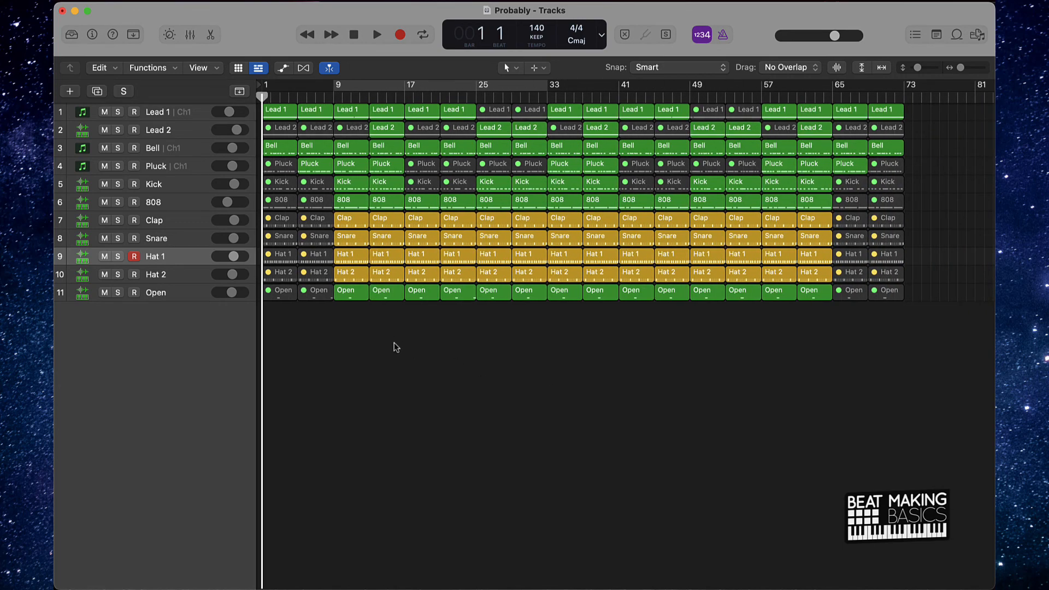
- Color all regions in the sections at bars 9–17, 33–41 and 57–65 teal
{"action": "left_click_drag", "start_coordinate": [396, 347], "coordinate": [351, 61]}
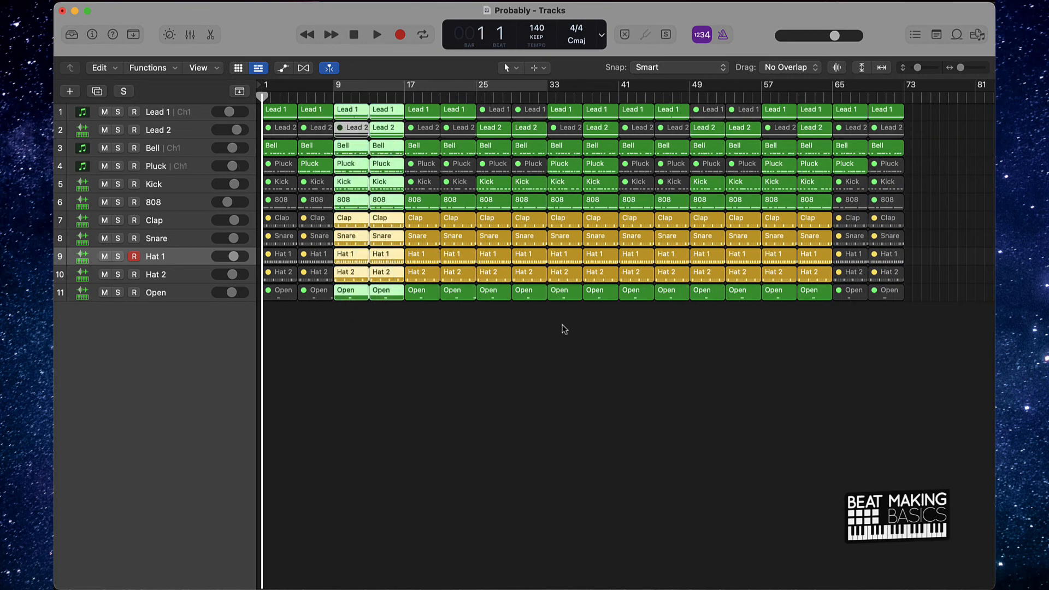
{"action": "left_click_drag", "start_coordinate": [564, 329], "coordinate": [613, 86]}
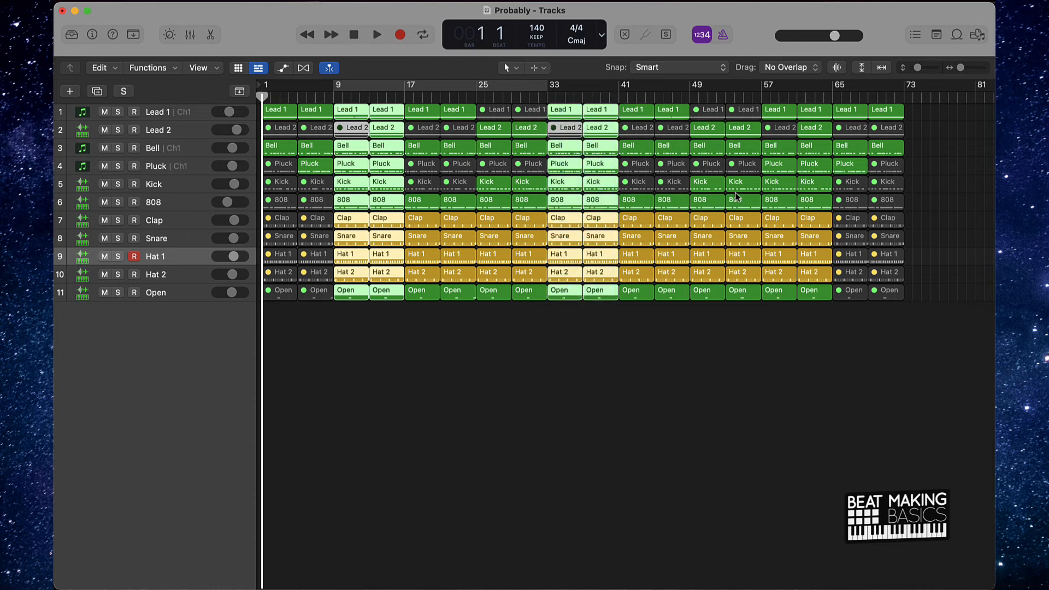
{"action": "left_click_drag", "start_coordinate": [782, 329], "coordinate": [815, 1]}
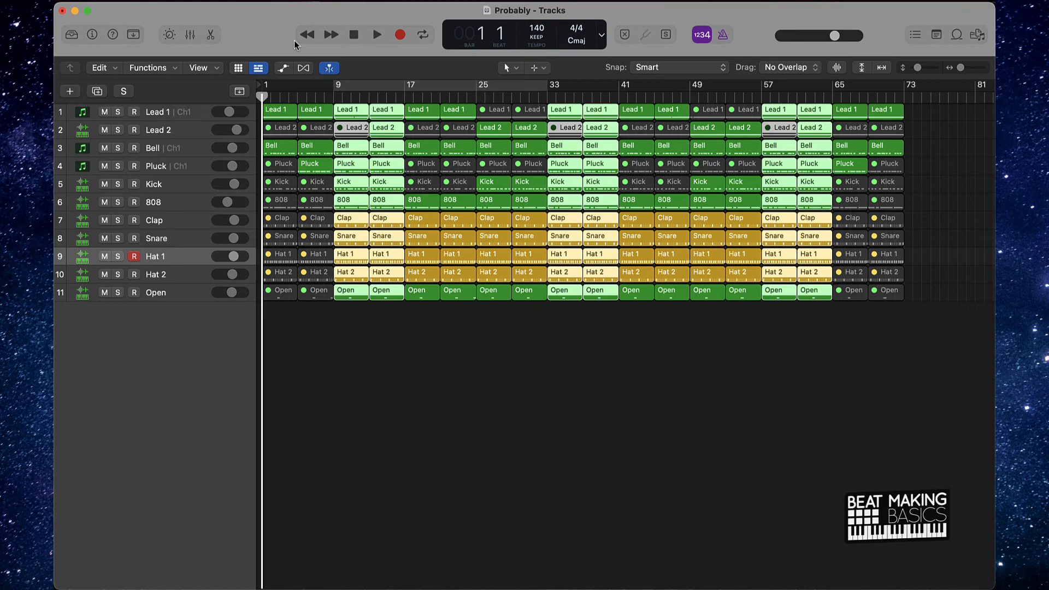
{"action": "left_click", "coordinate": [132, 35]}
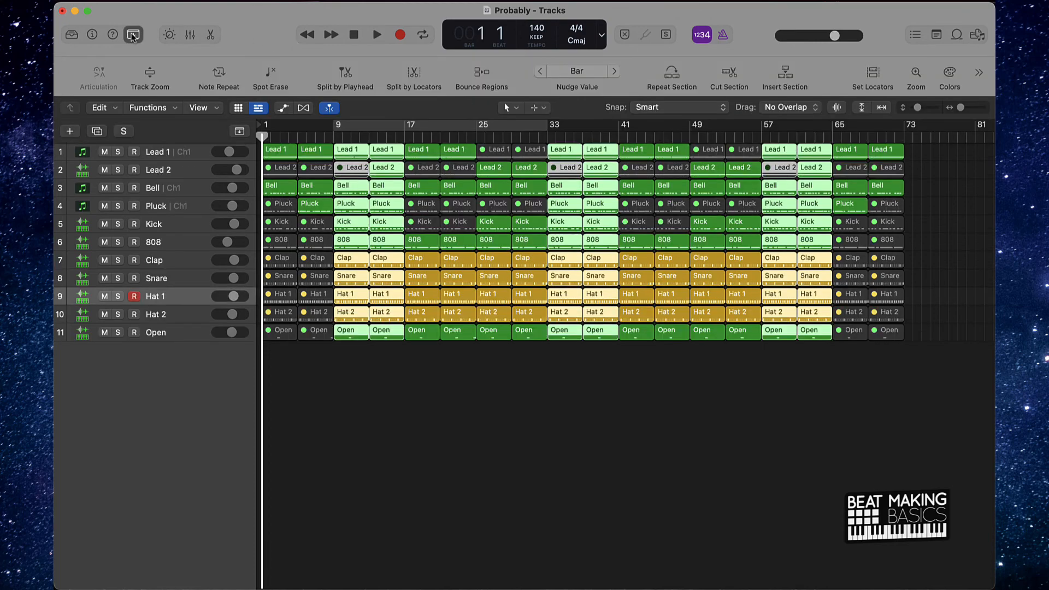
{"action": "left_click", "coordinate": [948, 74]}
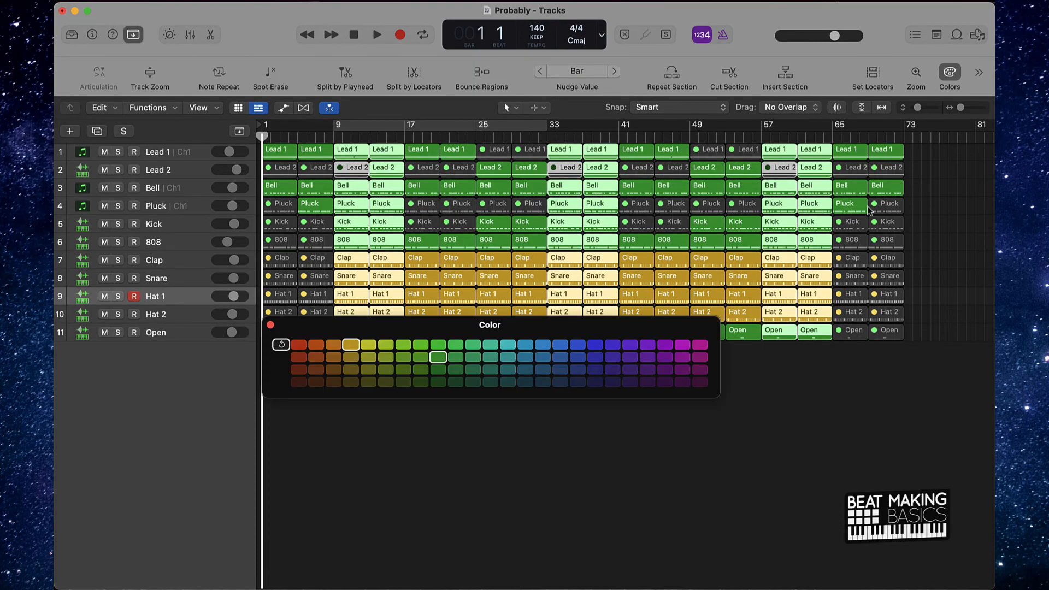
{"action": "left_click", "coordinate": [508, 346]}
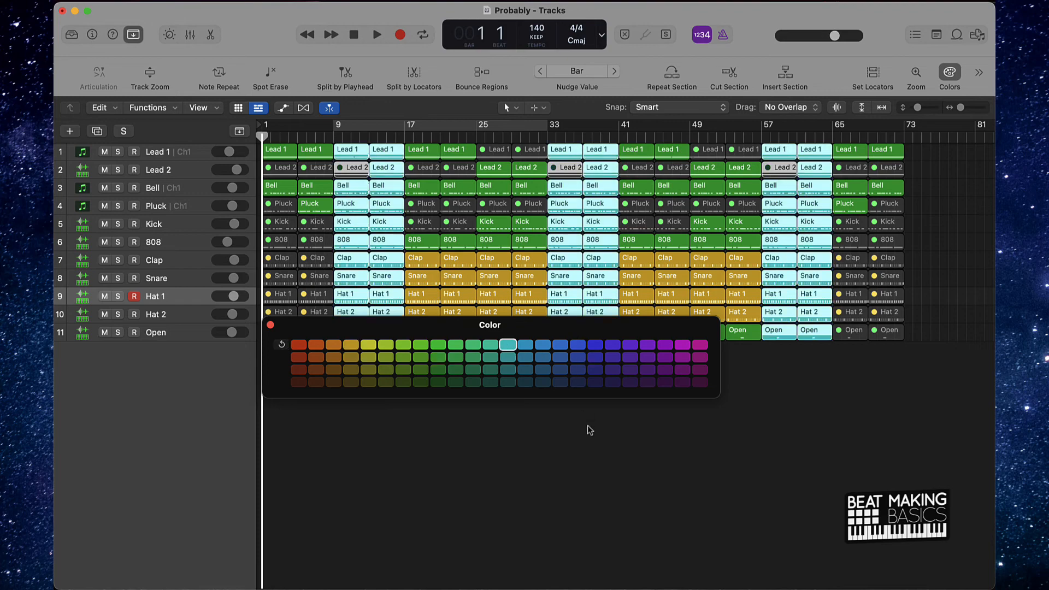
- Move the color palette clear of the tracks and color the bars 17–33 regions blue and the bars 41–57 regions purple
{"action": "left_click_drag", "start_coordinate": [495, 324], "coordinate": [561, 424]}
{"action": "left_click", "coordinate": [494, 362]}
{"action": "left_click_drag", "start_coordinate": [414, 362], "coordinate": [546, 146]}
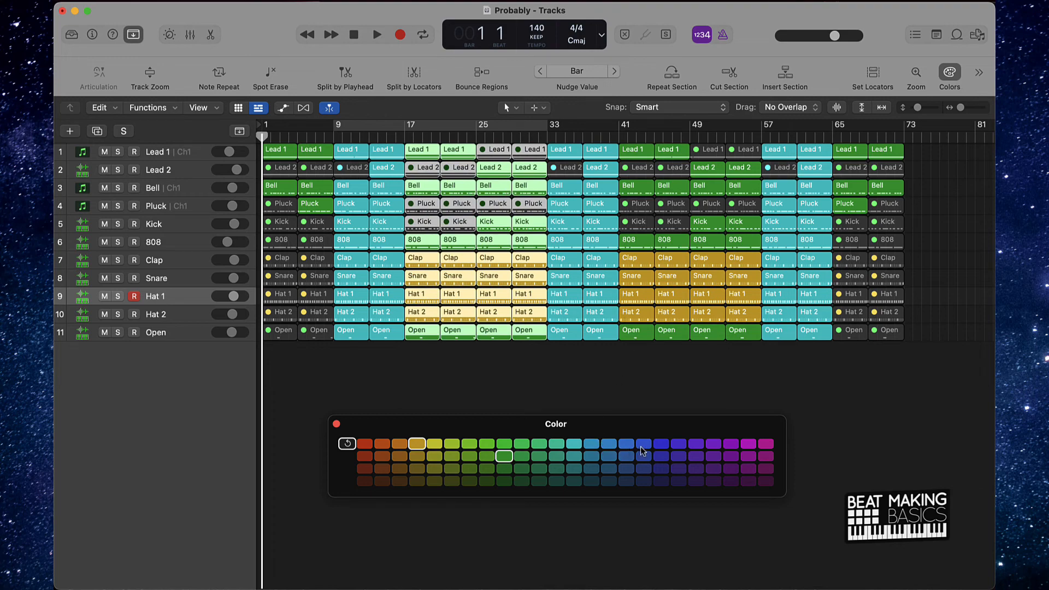
{"action": "left_click", "coordinate": [661, 444]}
{"action": "left_click_drag", "start_coordinate": [643, 356], "coordinate": [741, 131]}
{"action": "left_click", "coordinate": [678, 443]}
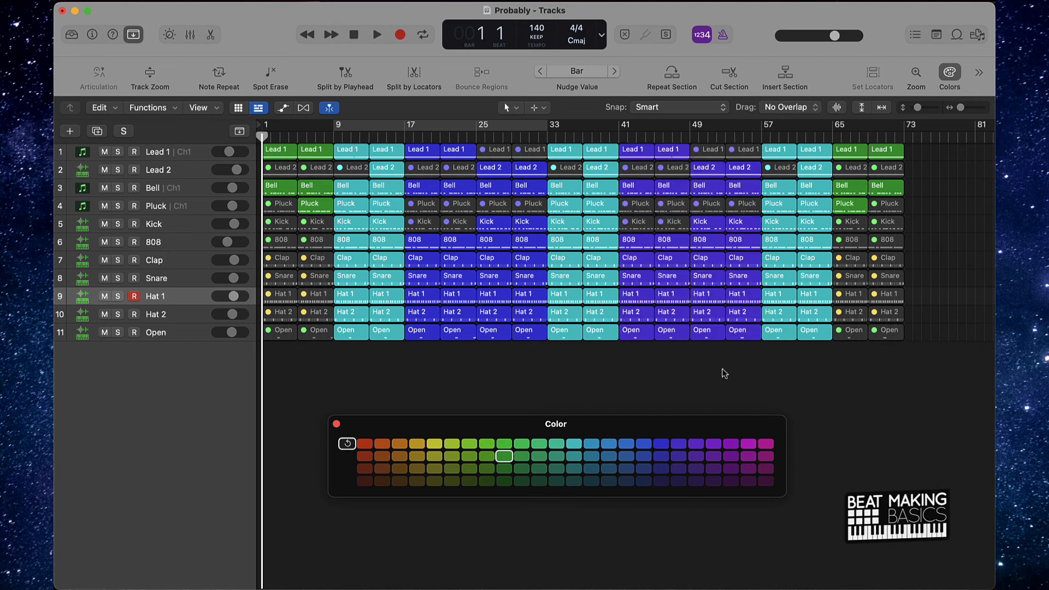
- Color the intro regions at bars 1–9 and outro regions at bars 65–73 orange, and close the color palette
{"action": "left_click_drag", "start_coordinate": [857, 359], "coordinate": [995, 117]}
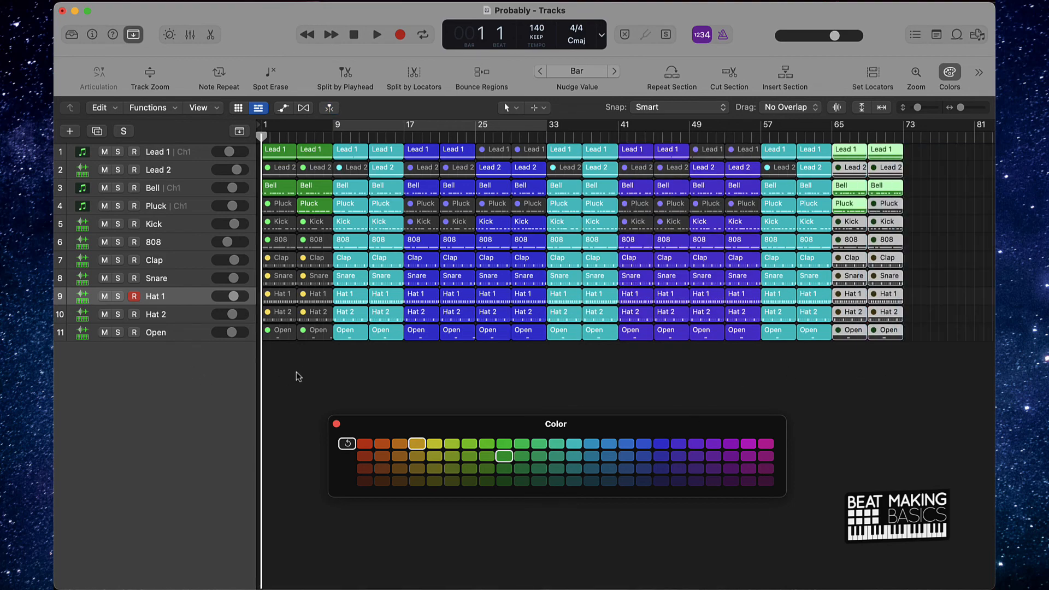
{"action": "left_click_drag", "start_coordinate": [305, 362], "coordinate": [280, 194]}
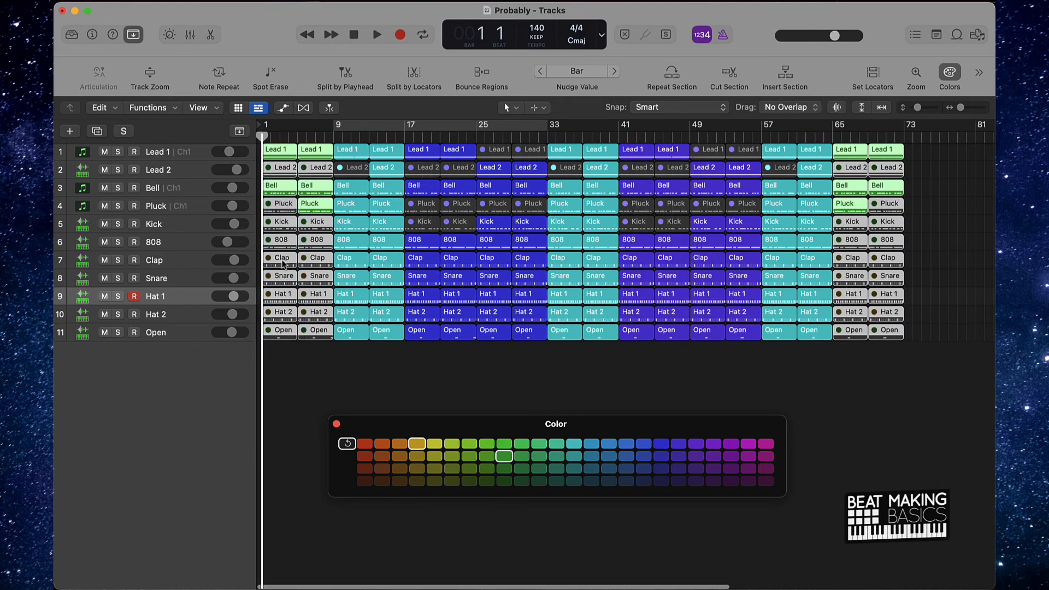
{"action": "left_click", "coordinate": [399, 444]}
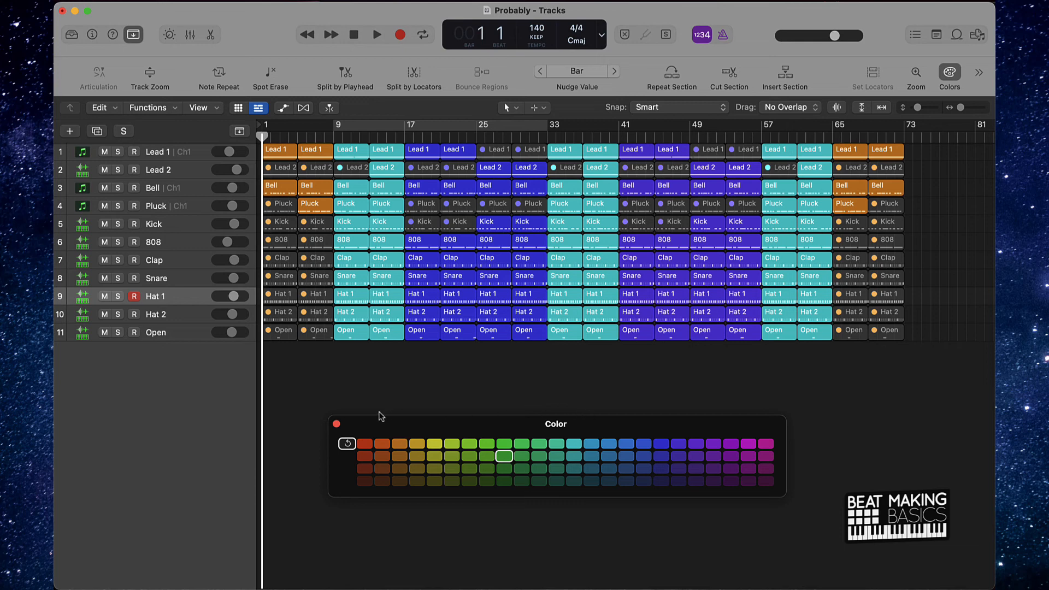
{"action": "left_click", "coordinate": [336, 424]}
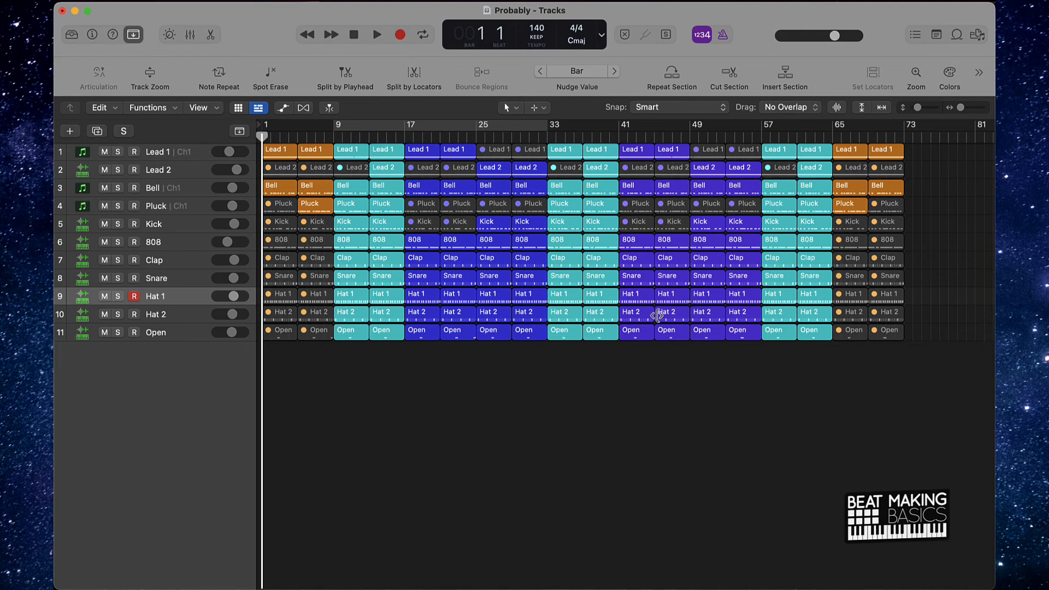
- Move the end-of-project marker to bar 73, where the last regions end
{"action": "key", "text": "super+Right"}
{"action": "key", "text": "super+Right"}
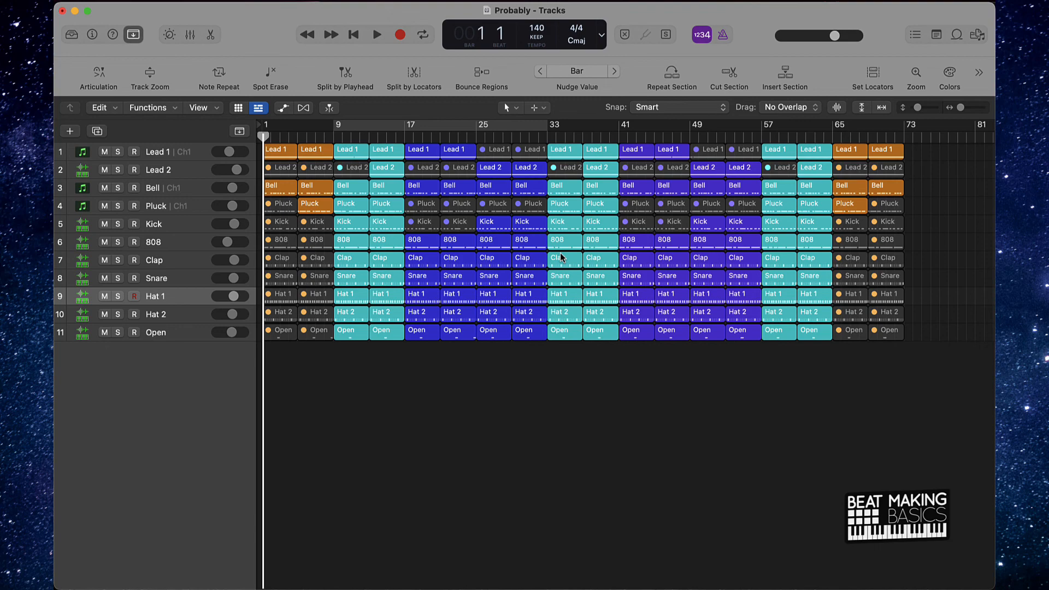
{"action": "scroll", "coordinate": [738, 279], "scroll_direction": "right", "scroll_amount": 10}
{"action": "left_click_drag", "start_coordinate": [992, 131], "coordinate": [498, 234]}
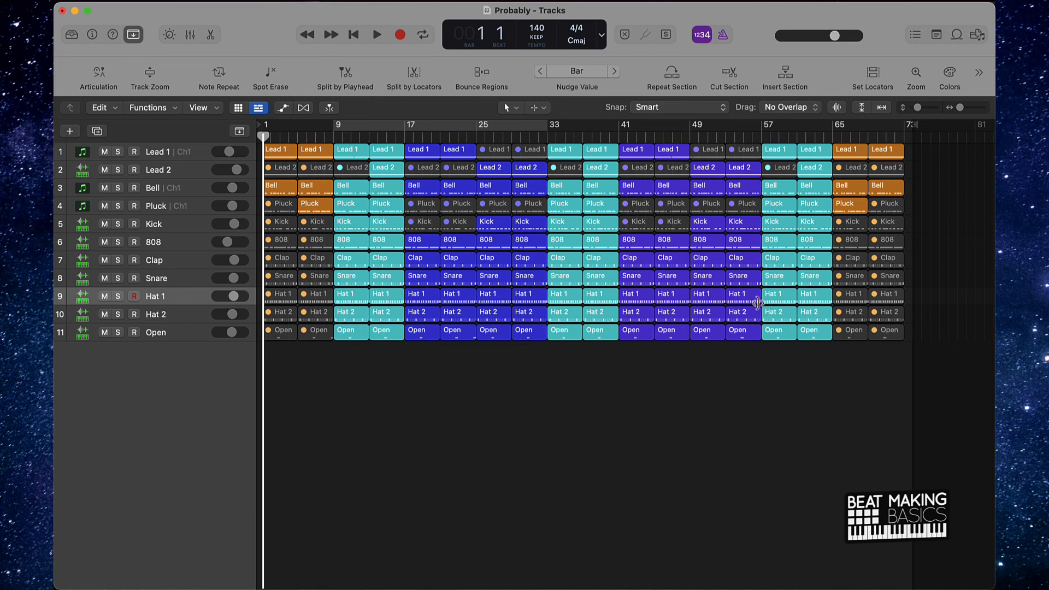
- Hide the toolbar, and zoom the arrangement to shorter track rows and wider regions
{"action": "left_click", "coordinate": [133, 36]}
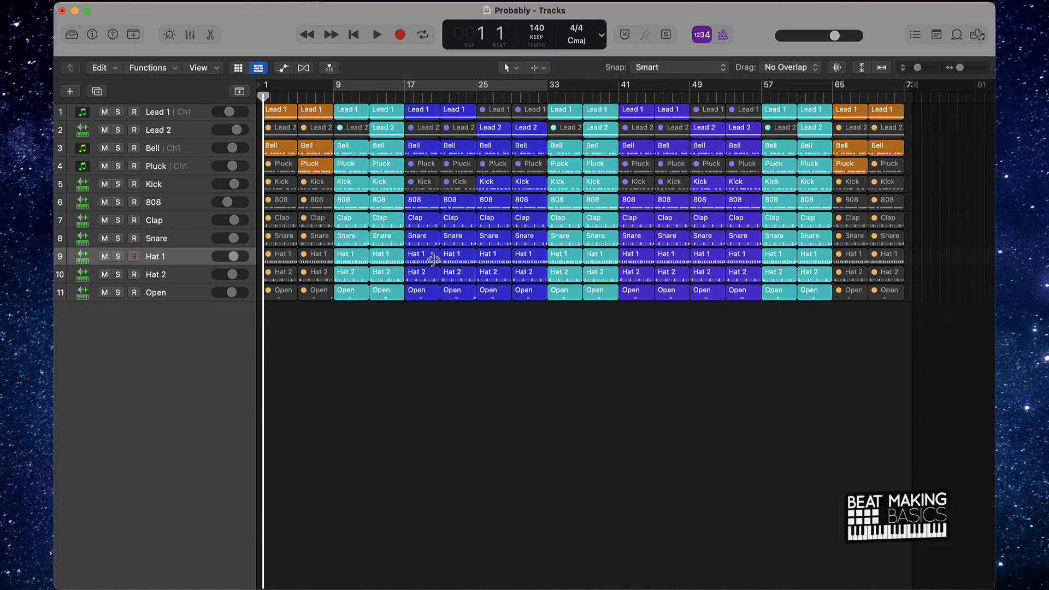
{"action": "key", "text": "super+Up"}
{"action": "key", "text": "super+Right"}
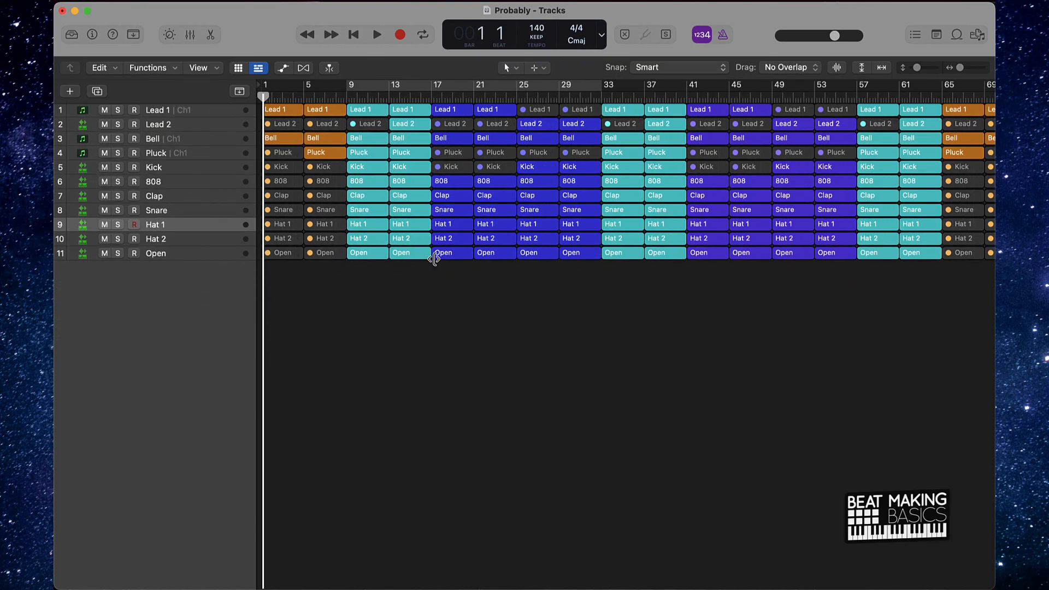